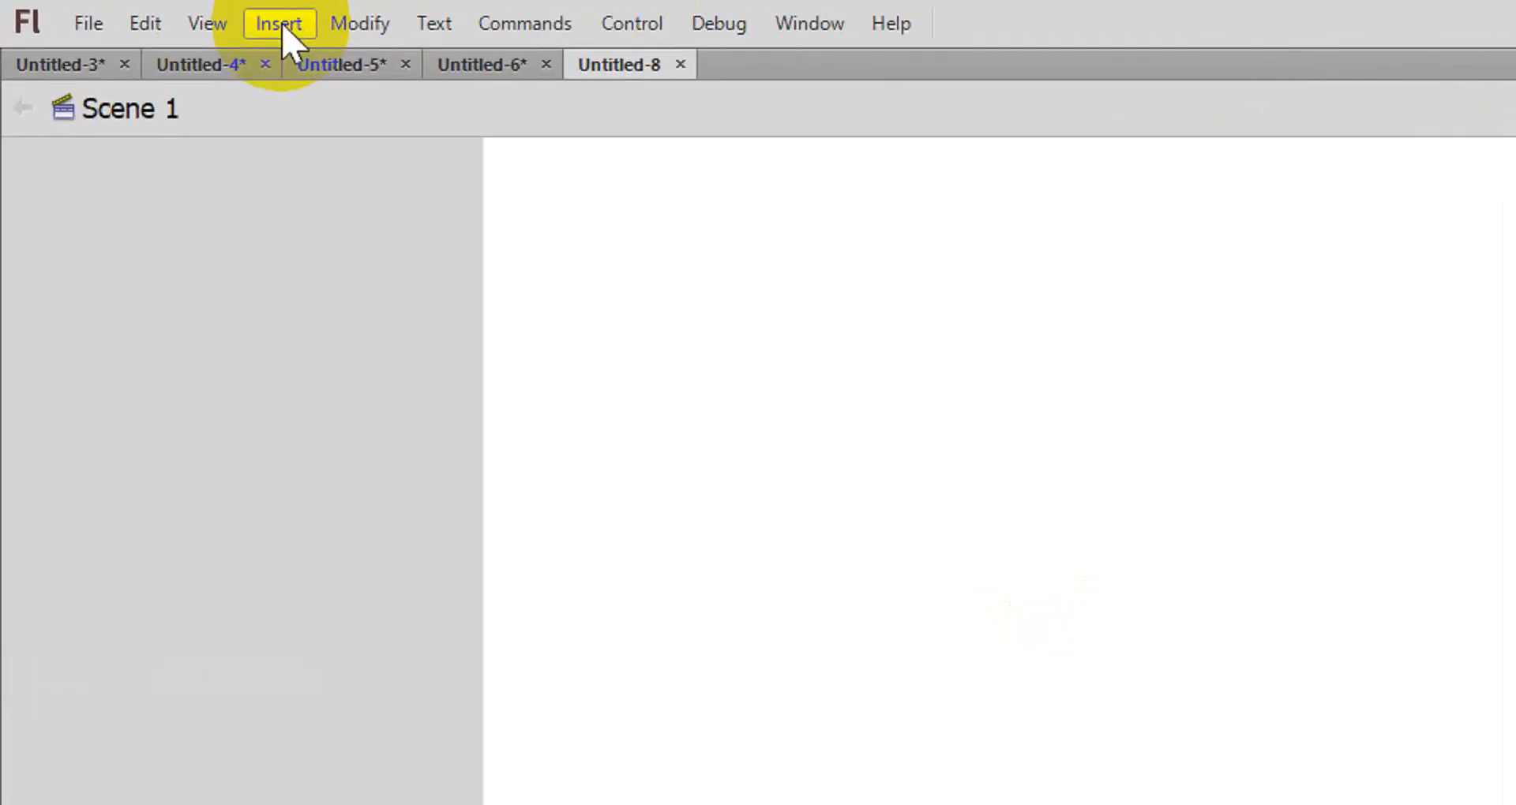
- Create a new Graphic symbol named bola
click(281, 24)
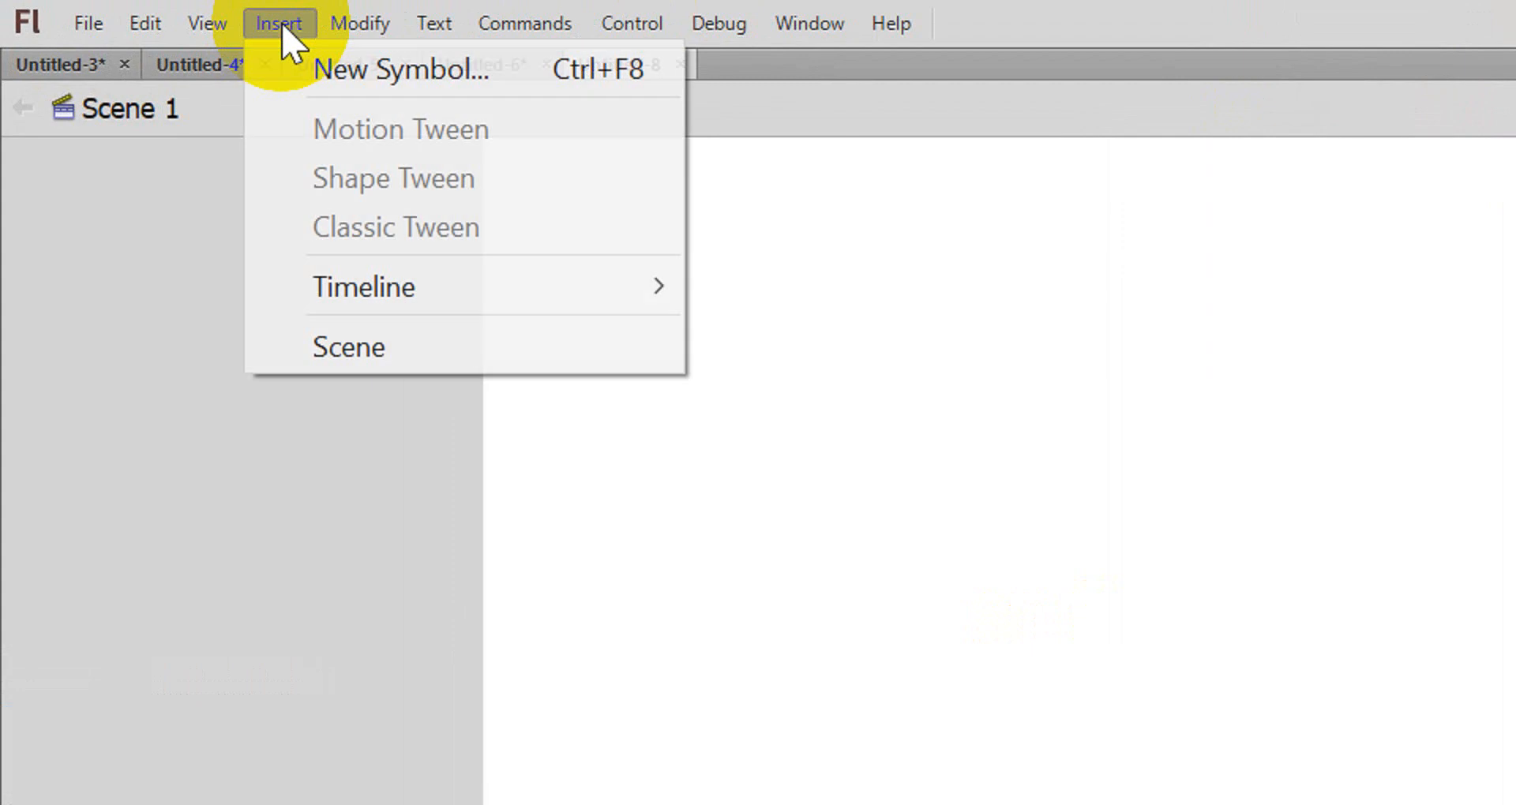
click(304, 71)
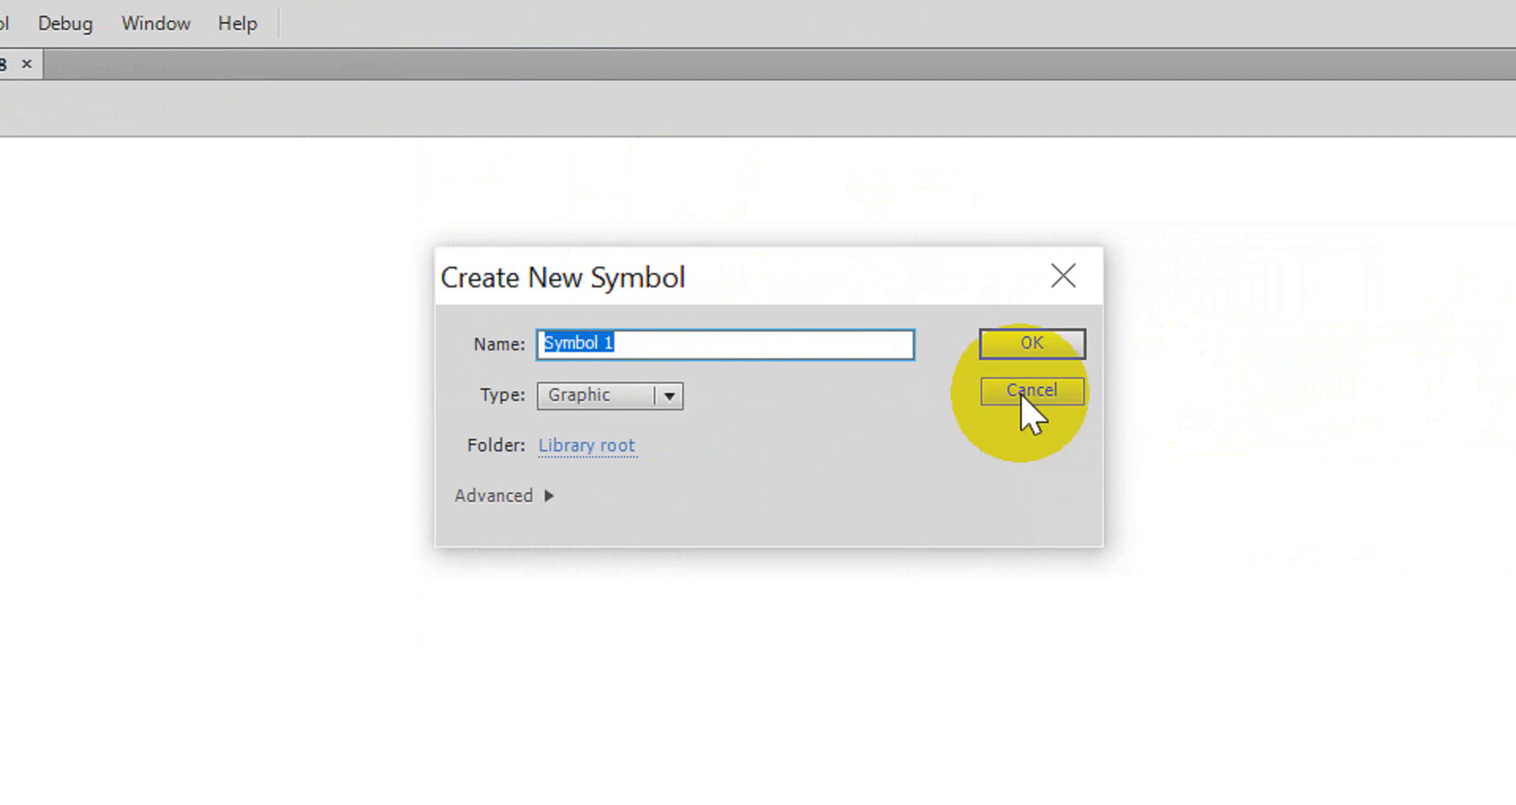
click(663, 397)
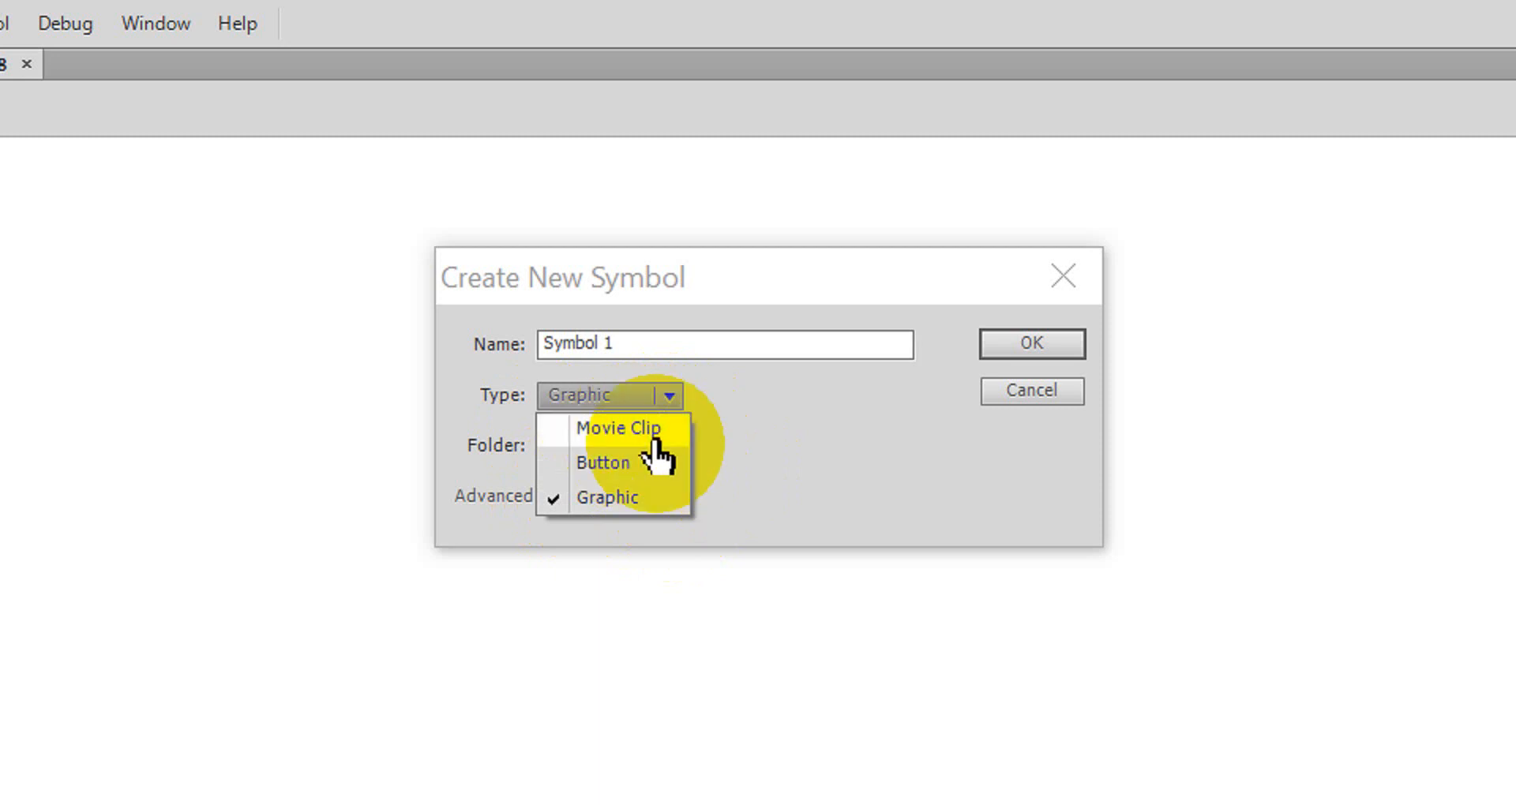
click(679, 349)
drag(677, 349, 514, 329)
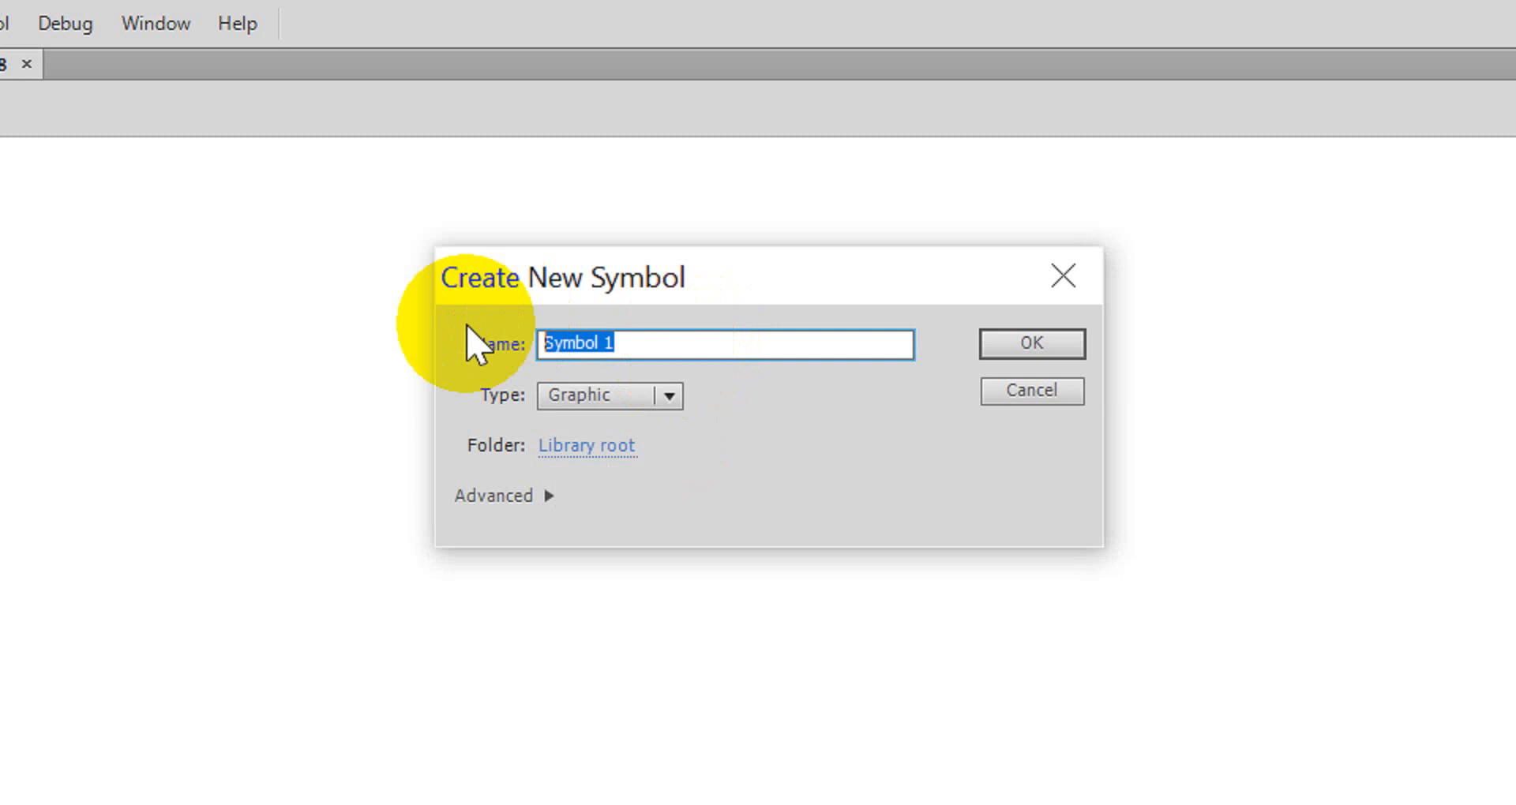
text(bola)
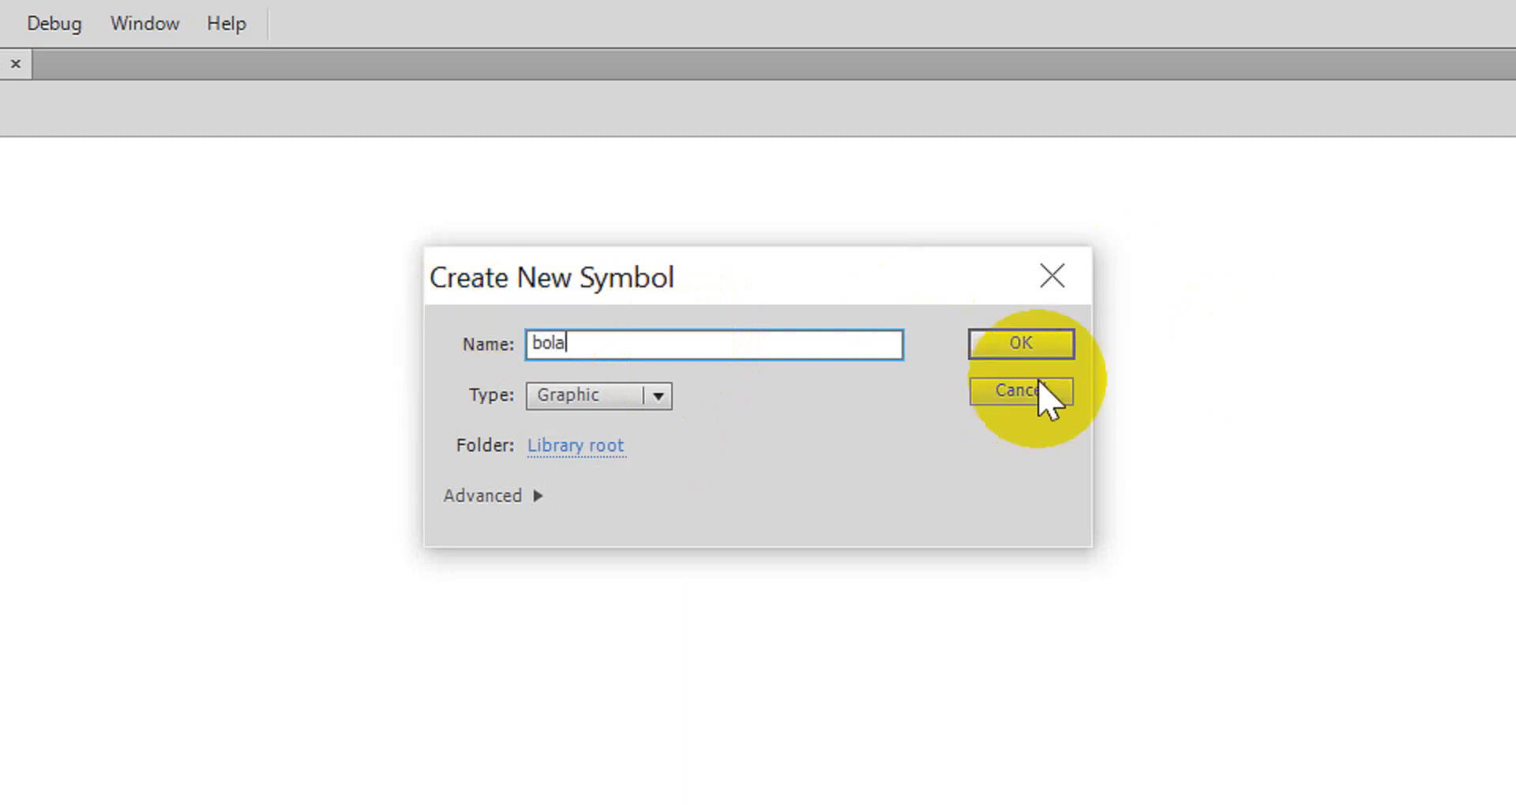
click(1031, 345)
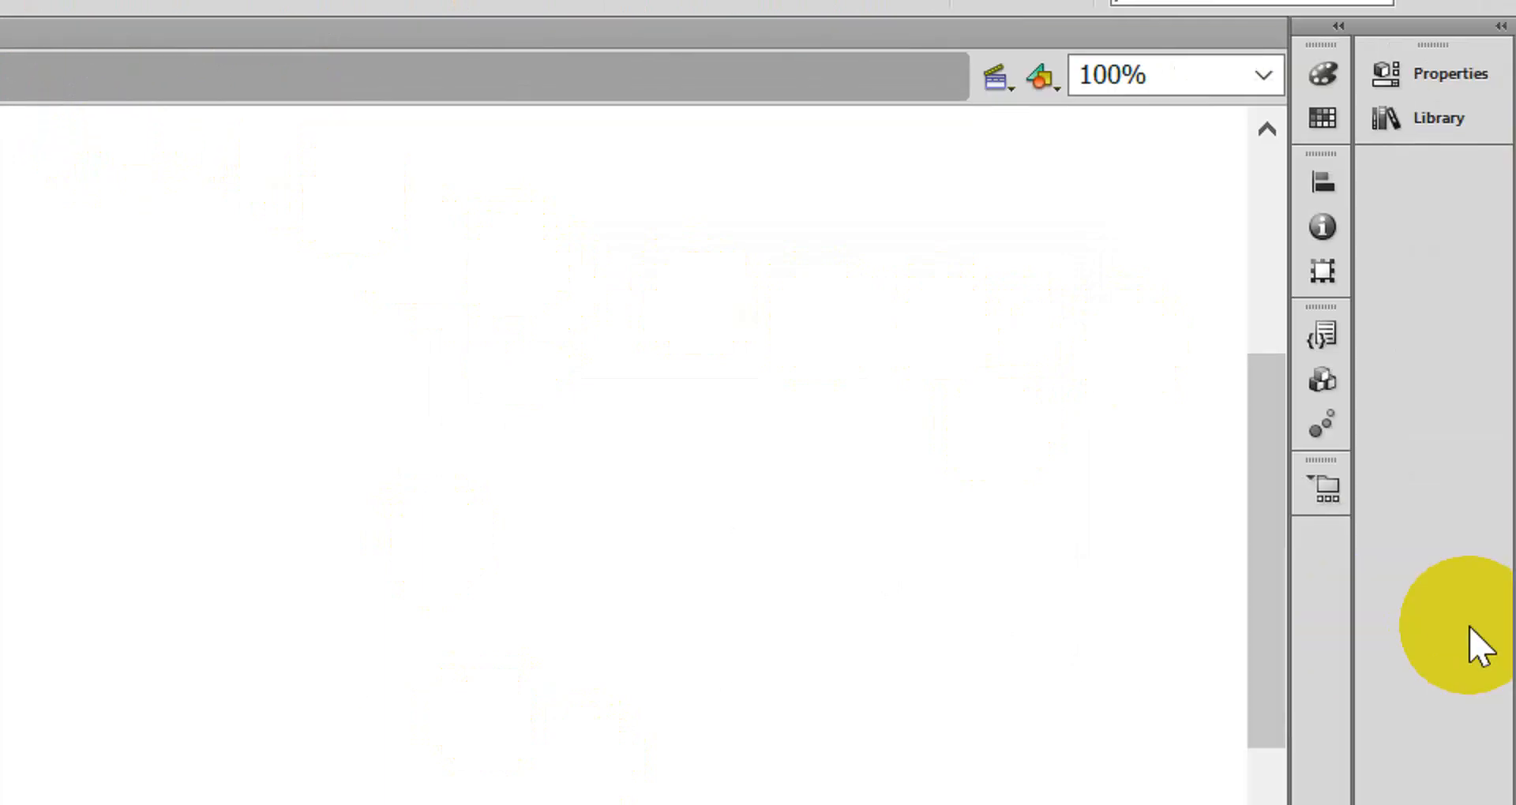
- Draw a circle with the Oval tool using a black-and-white radial gradient fill, and return to Scene 1
click(1495, 379)
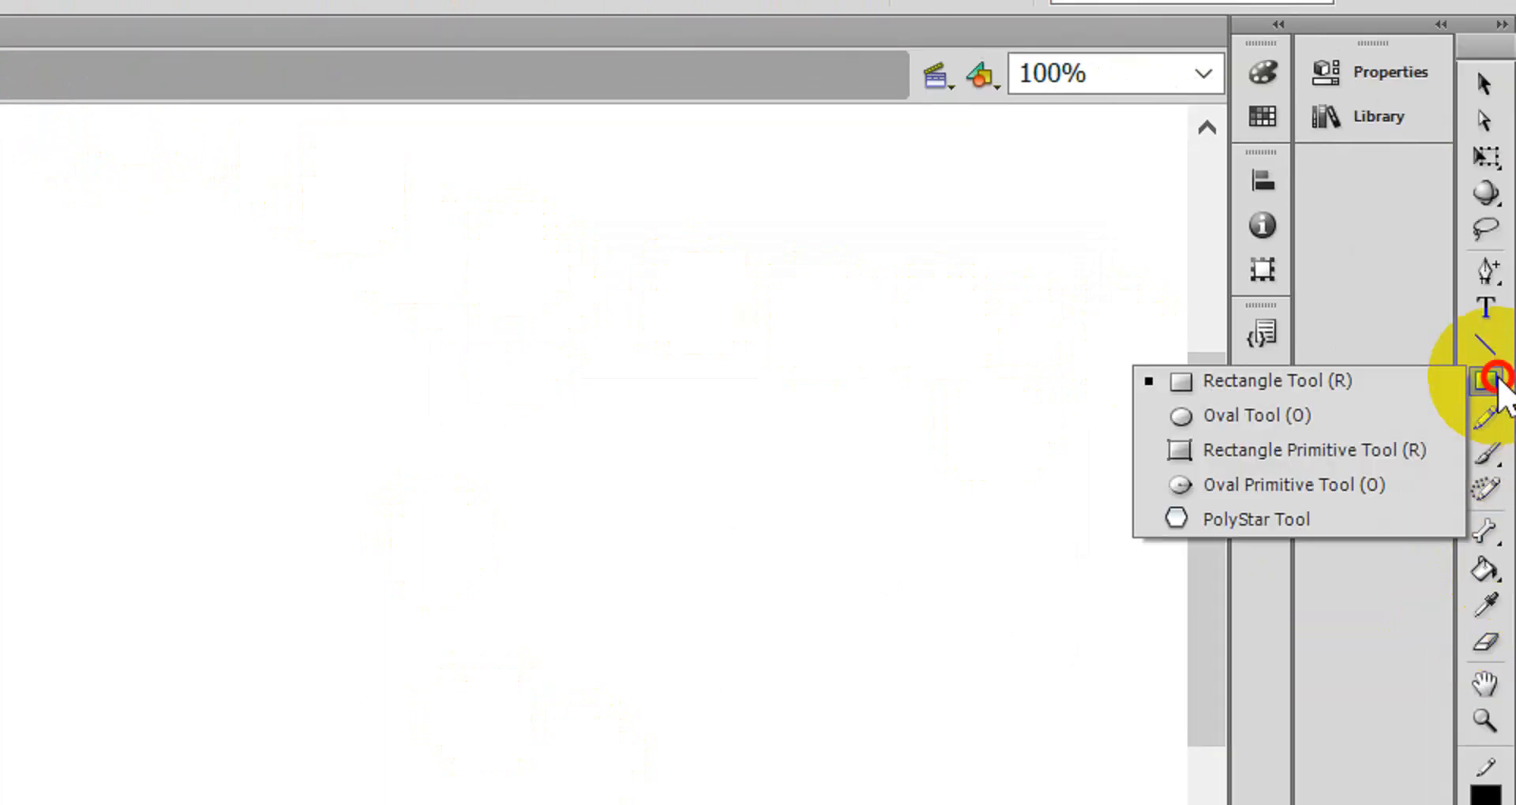
click(1351, 409)
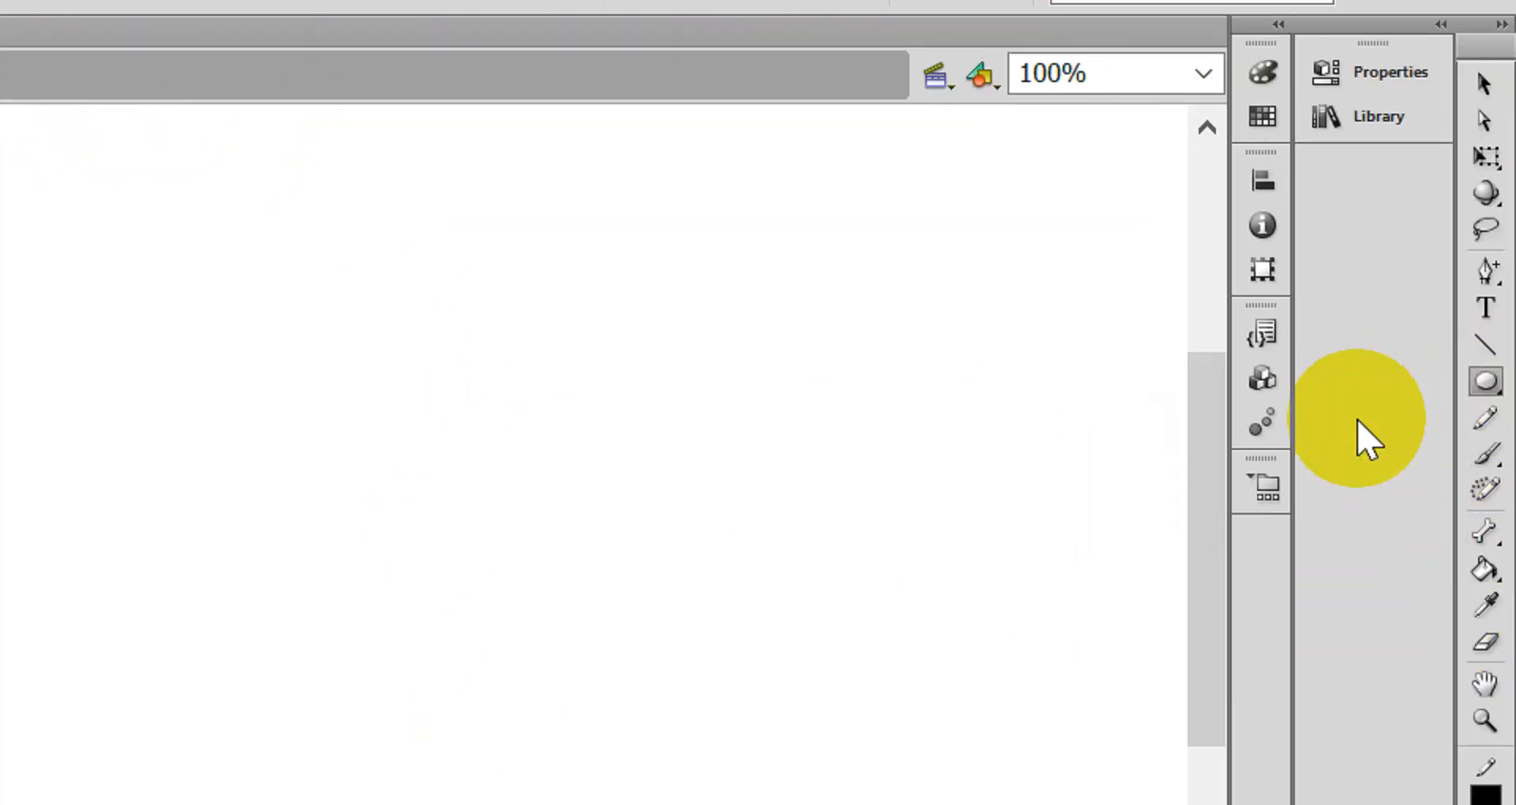
click(1491, 617)
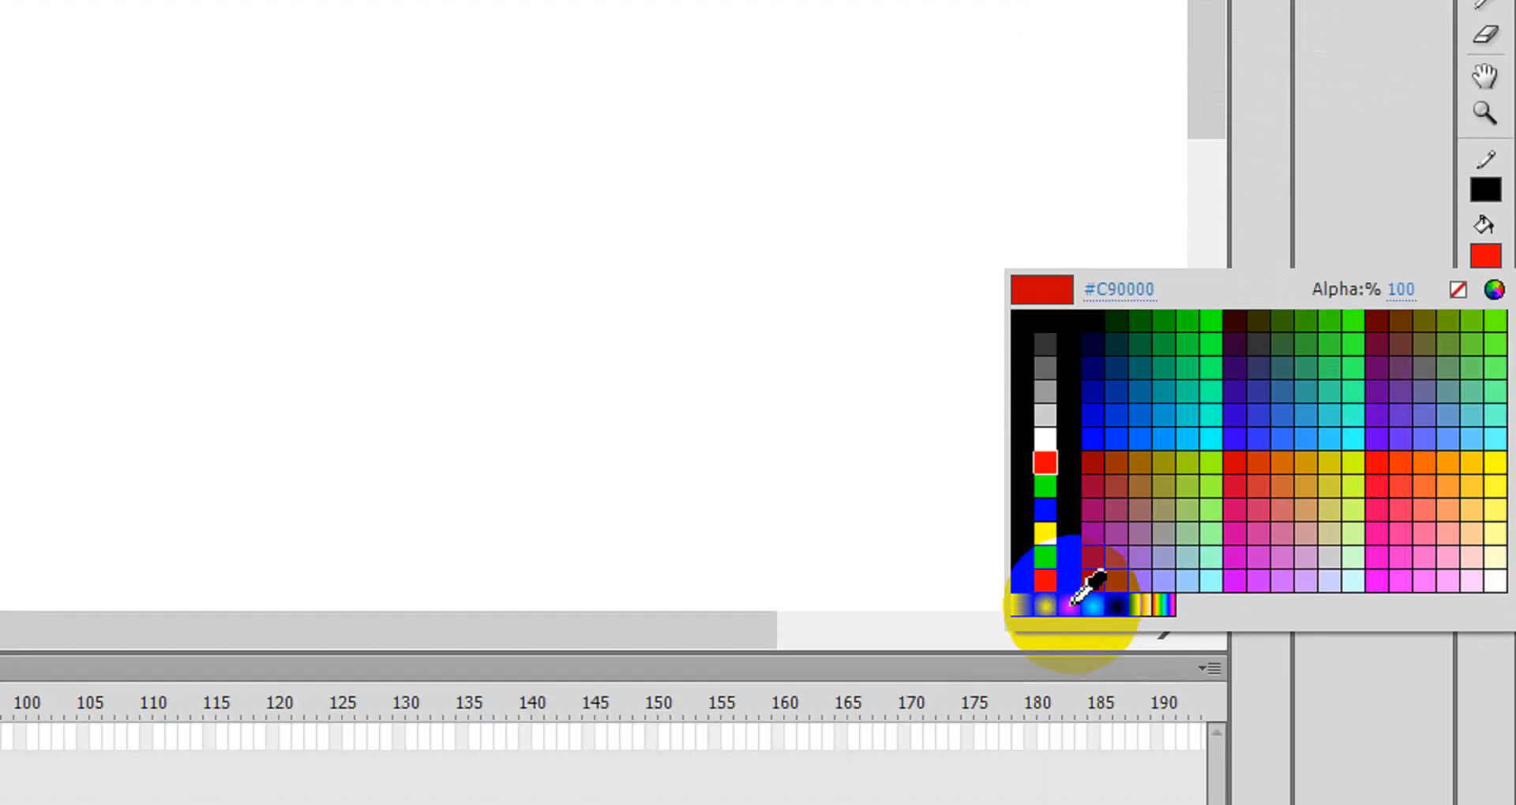
click(1045, 604)
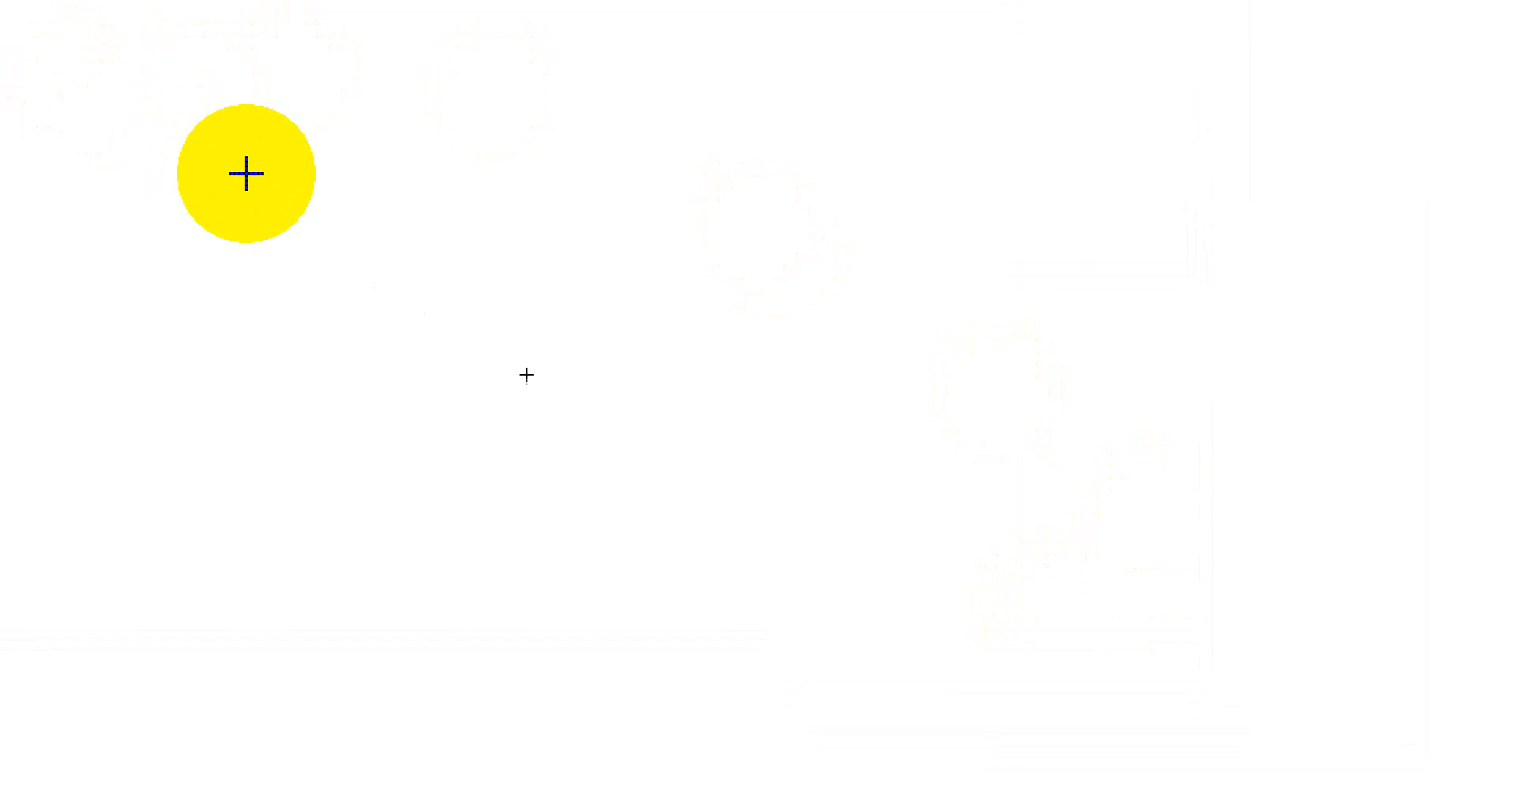
drag(262, 188, 572, 477)
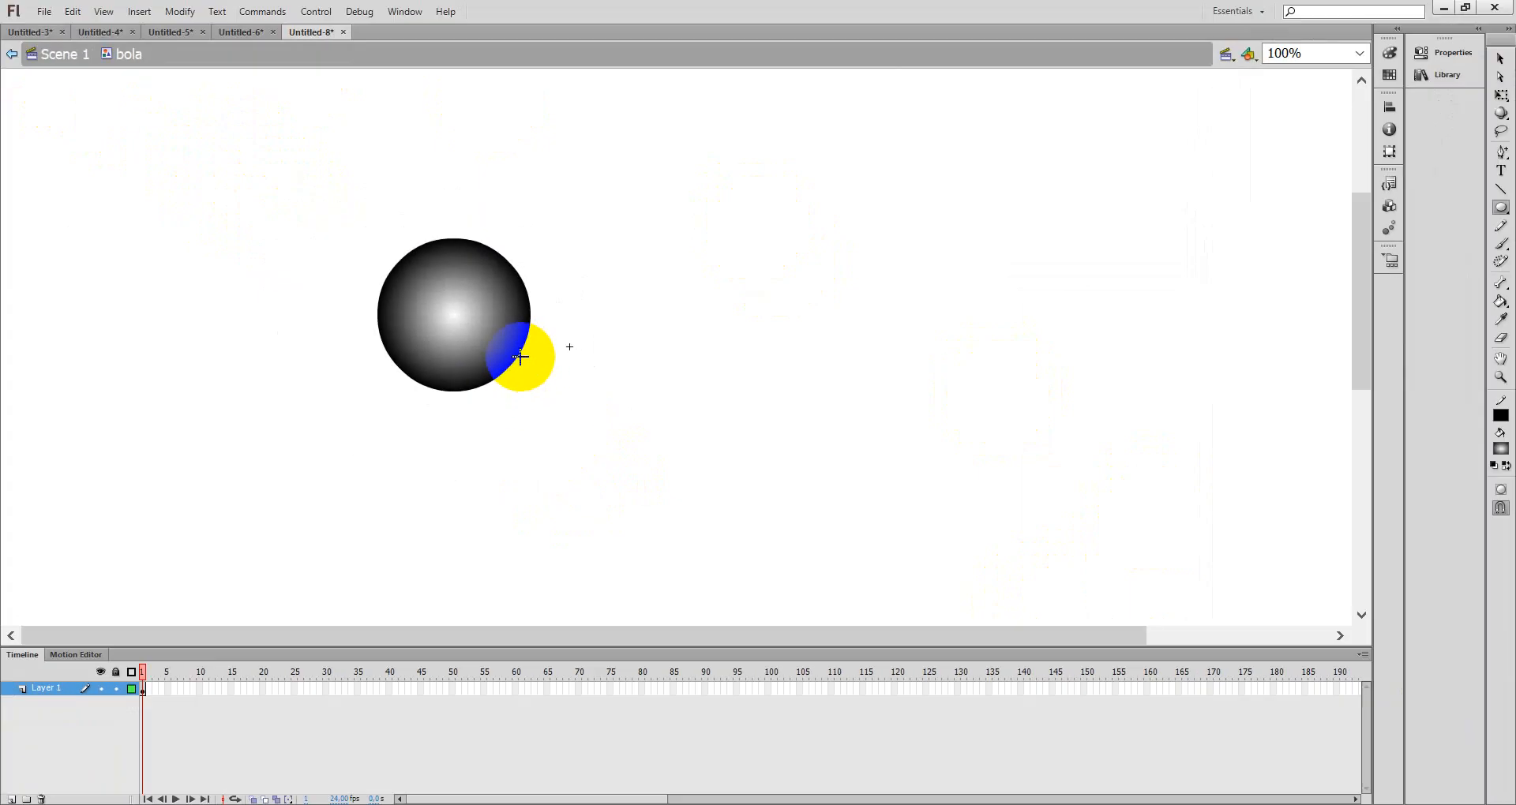
drag(547, 424, 366, 289)
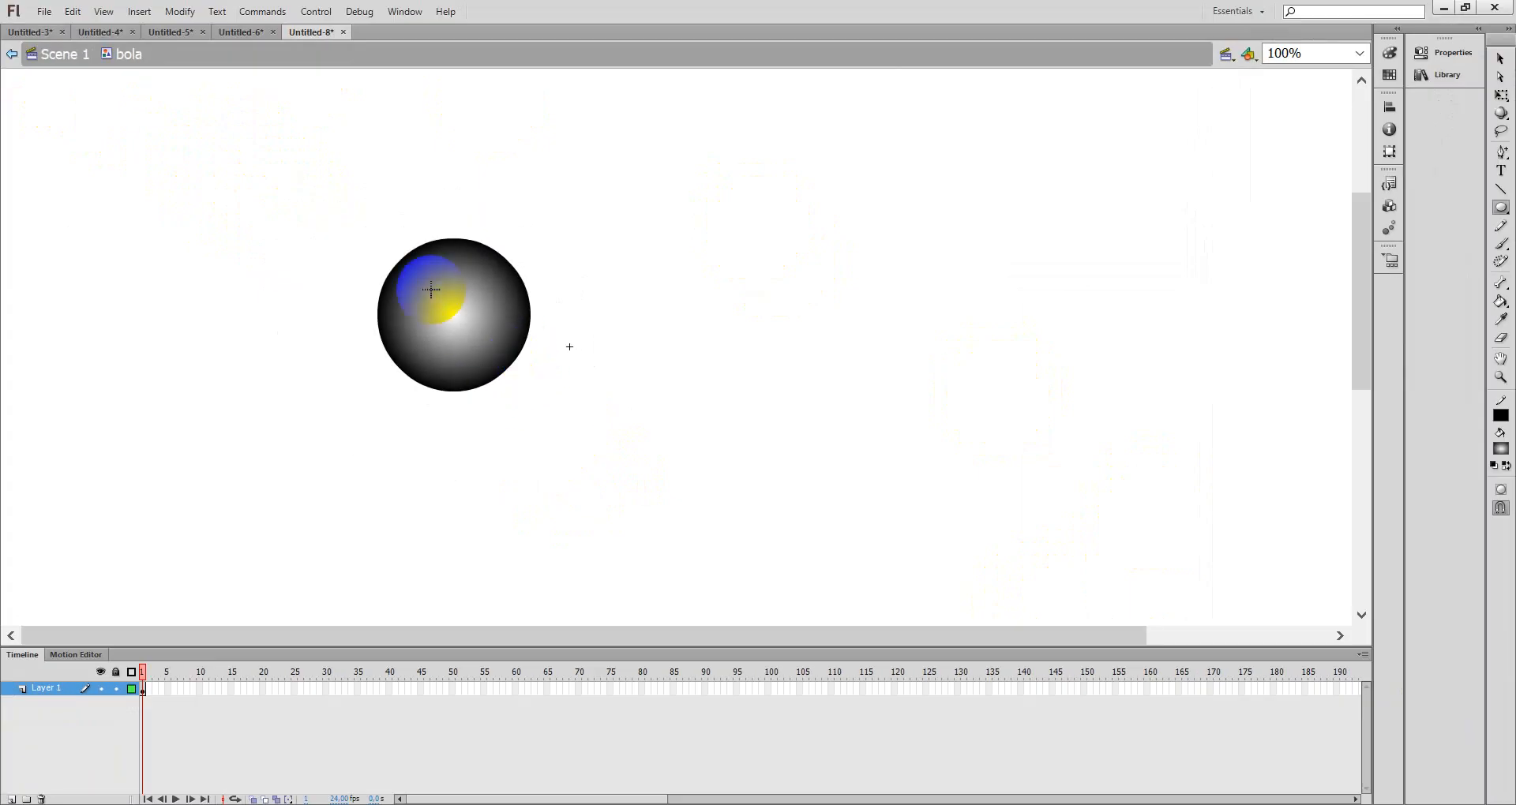
click(66, 72)
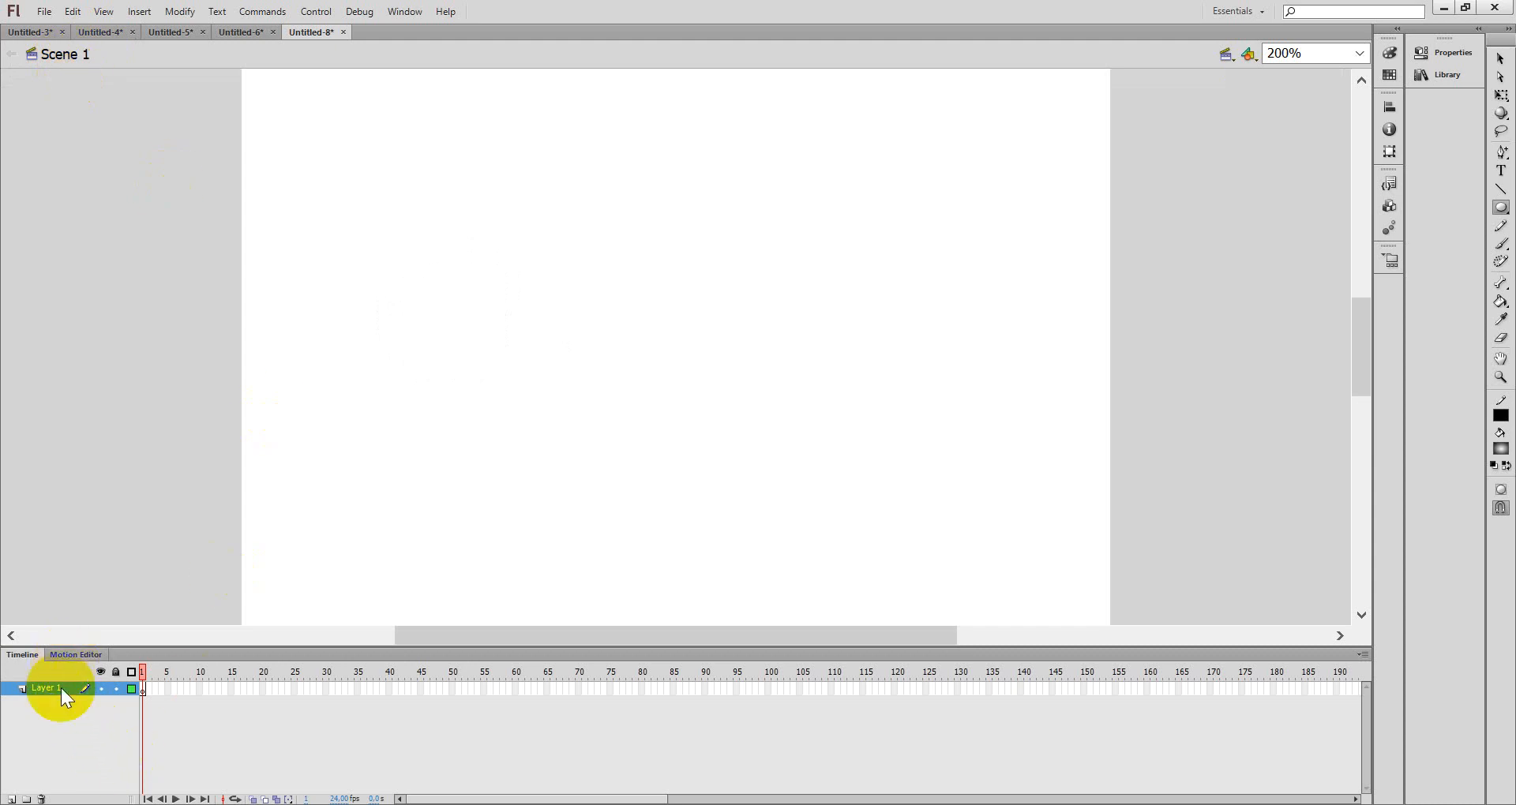
- Open the Library and place an instance of the bola symbol on the stage
click(1453, 74)
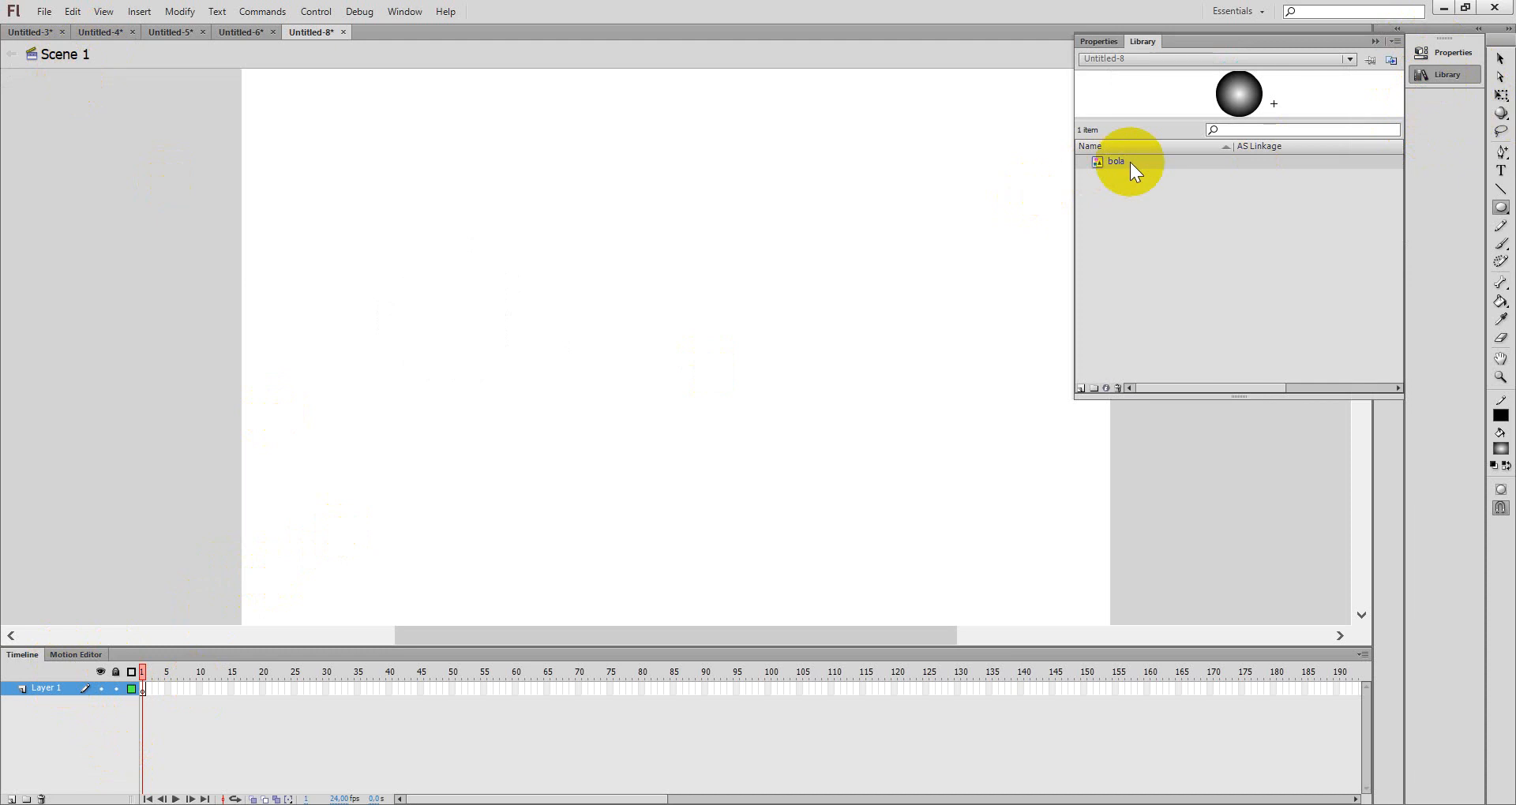
drag(1116, 163, 495, 289)
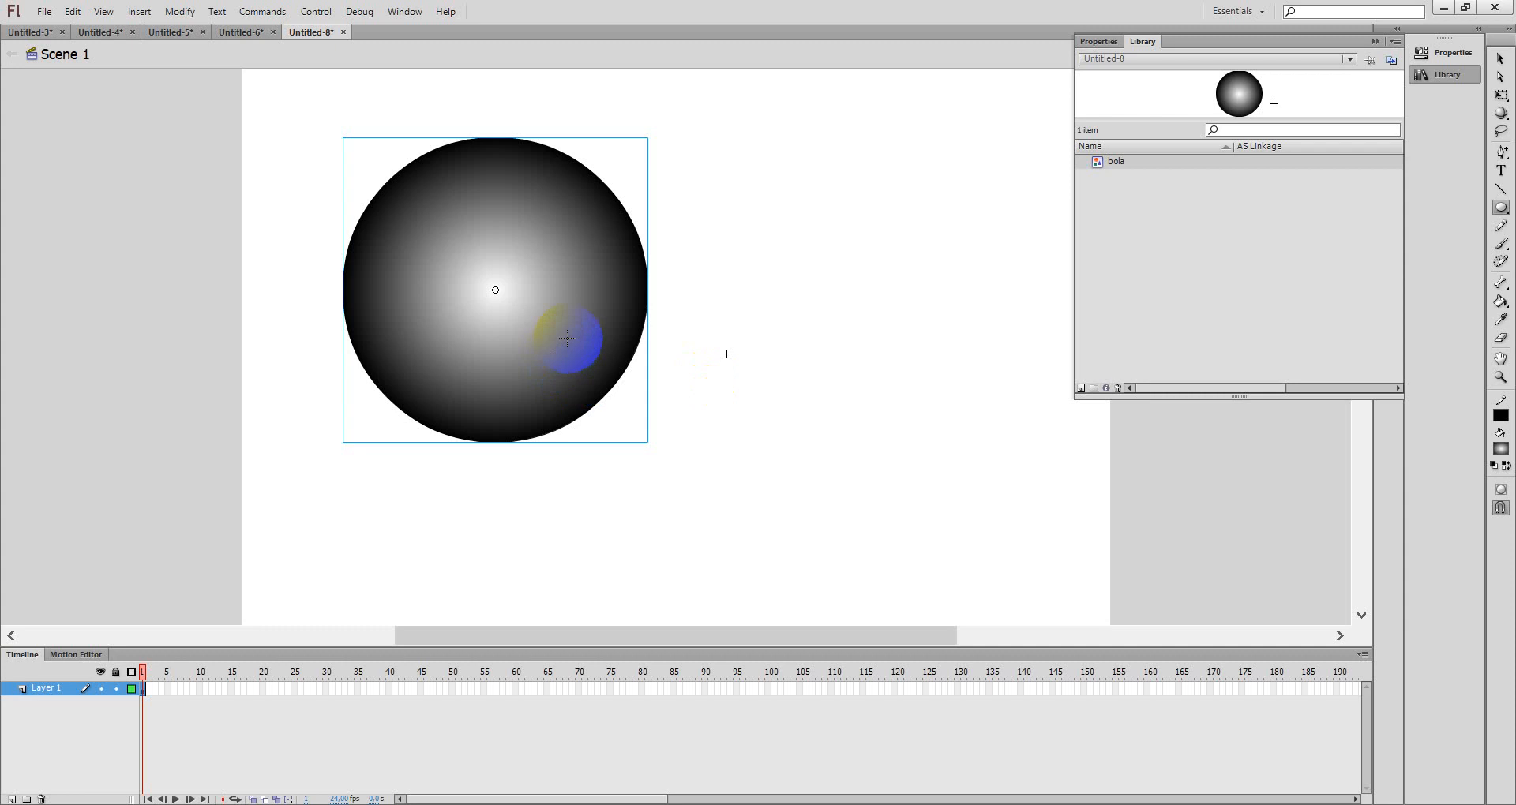
key(Delete)
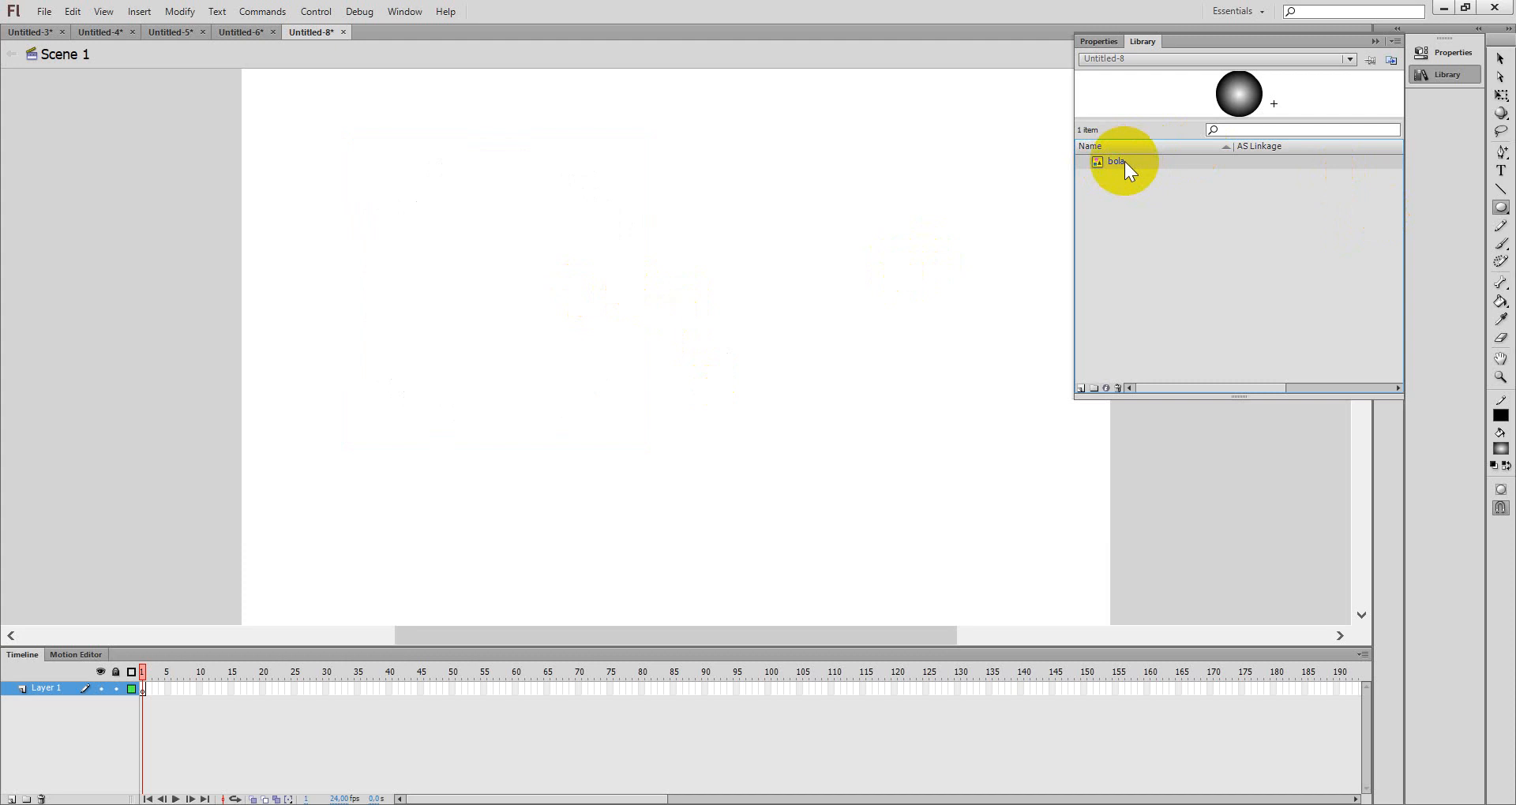
drag(1094, 166, 421, 284)
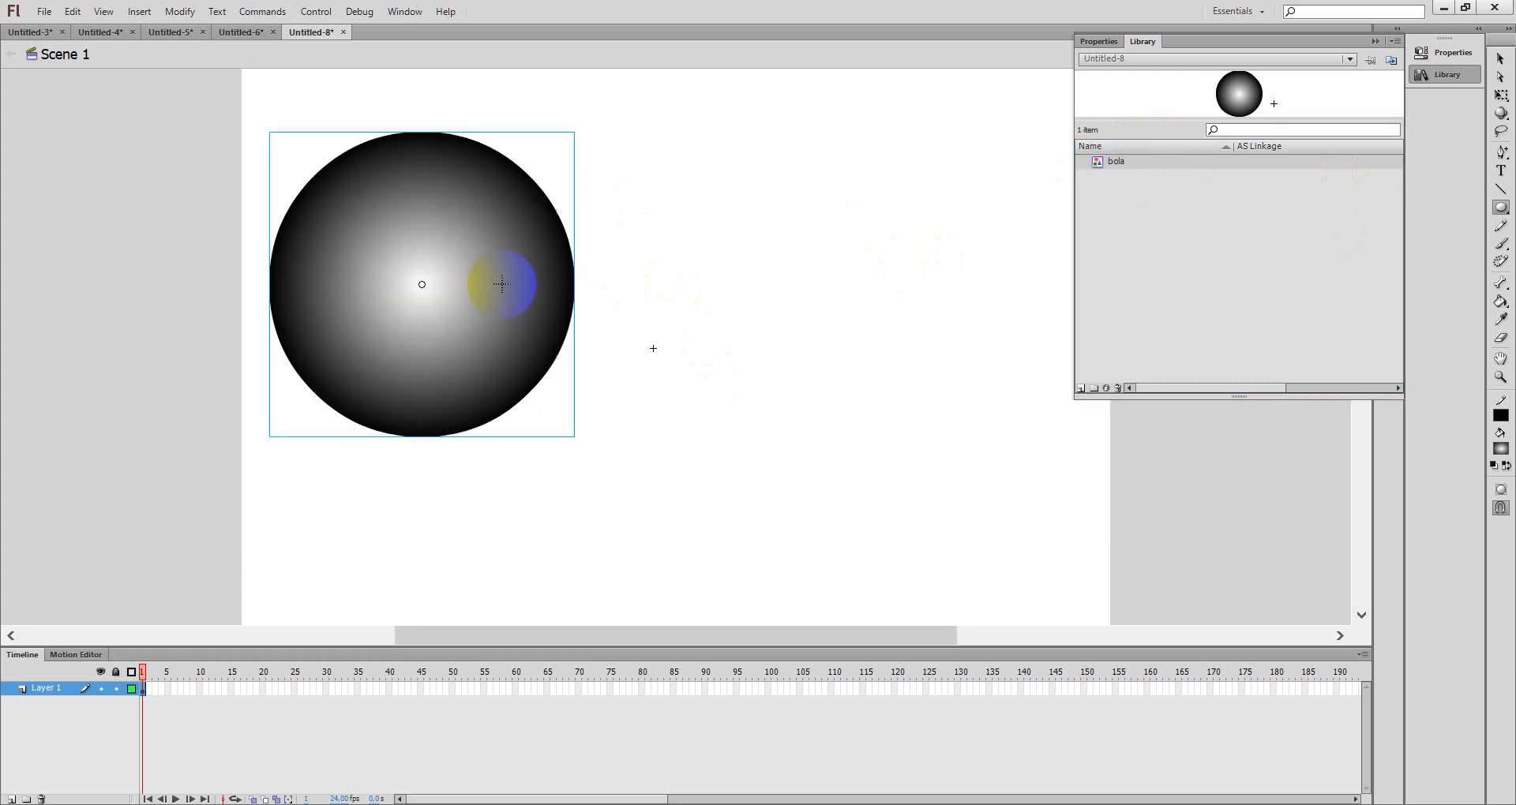
click(141, 12)
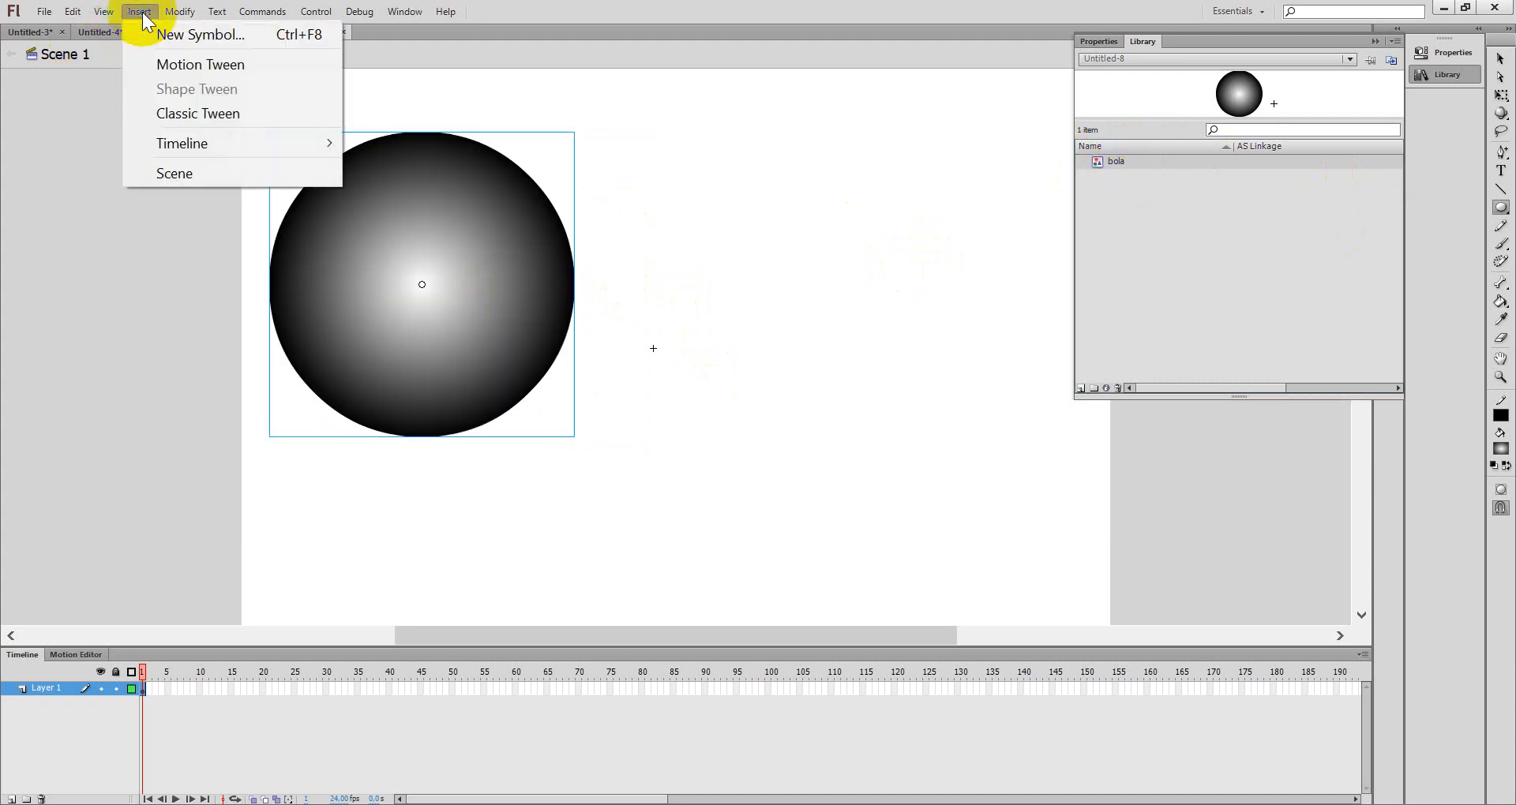
click(87, 158)
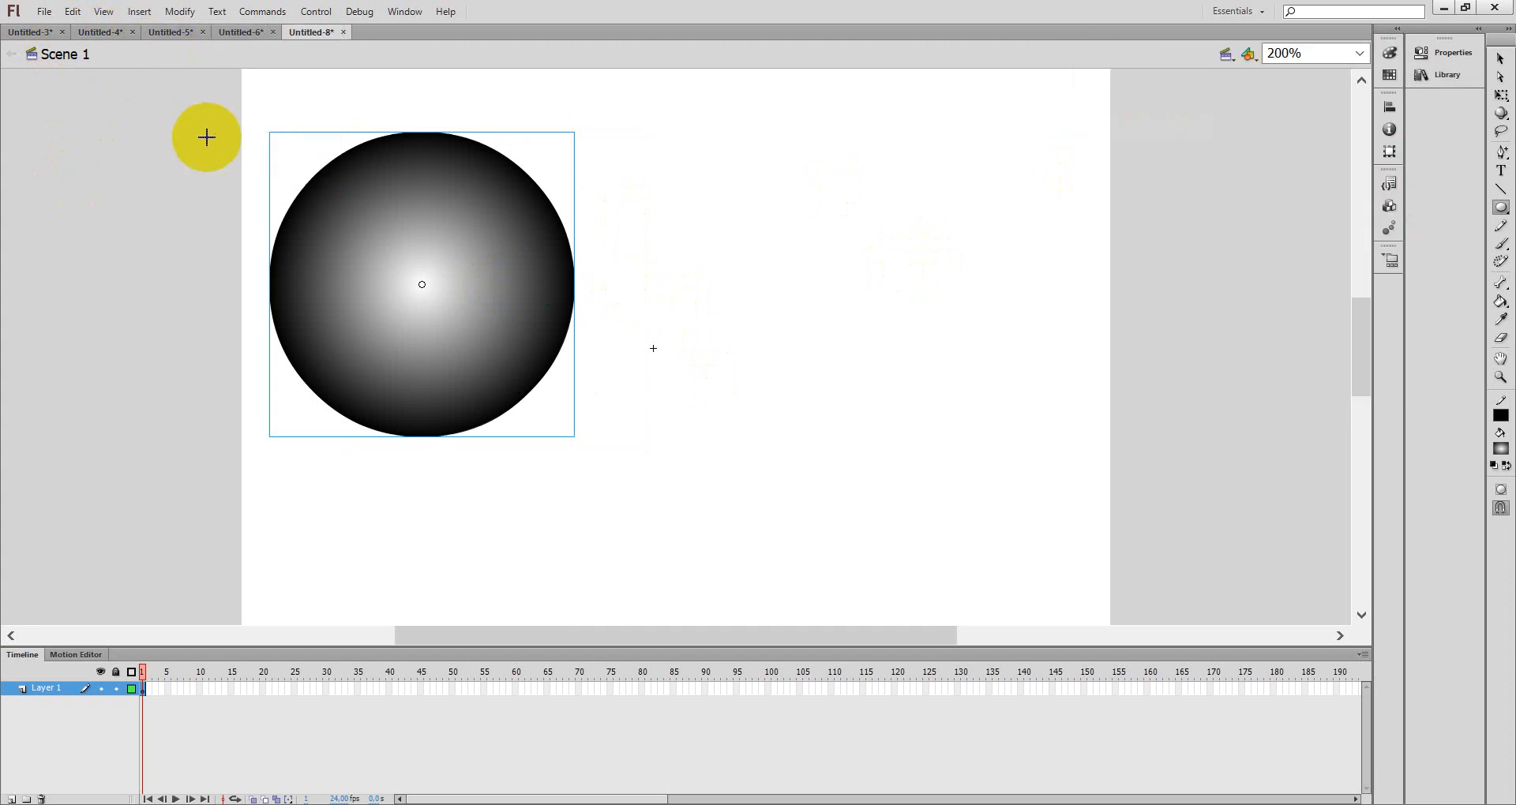
click(1501, 59)
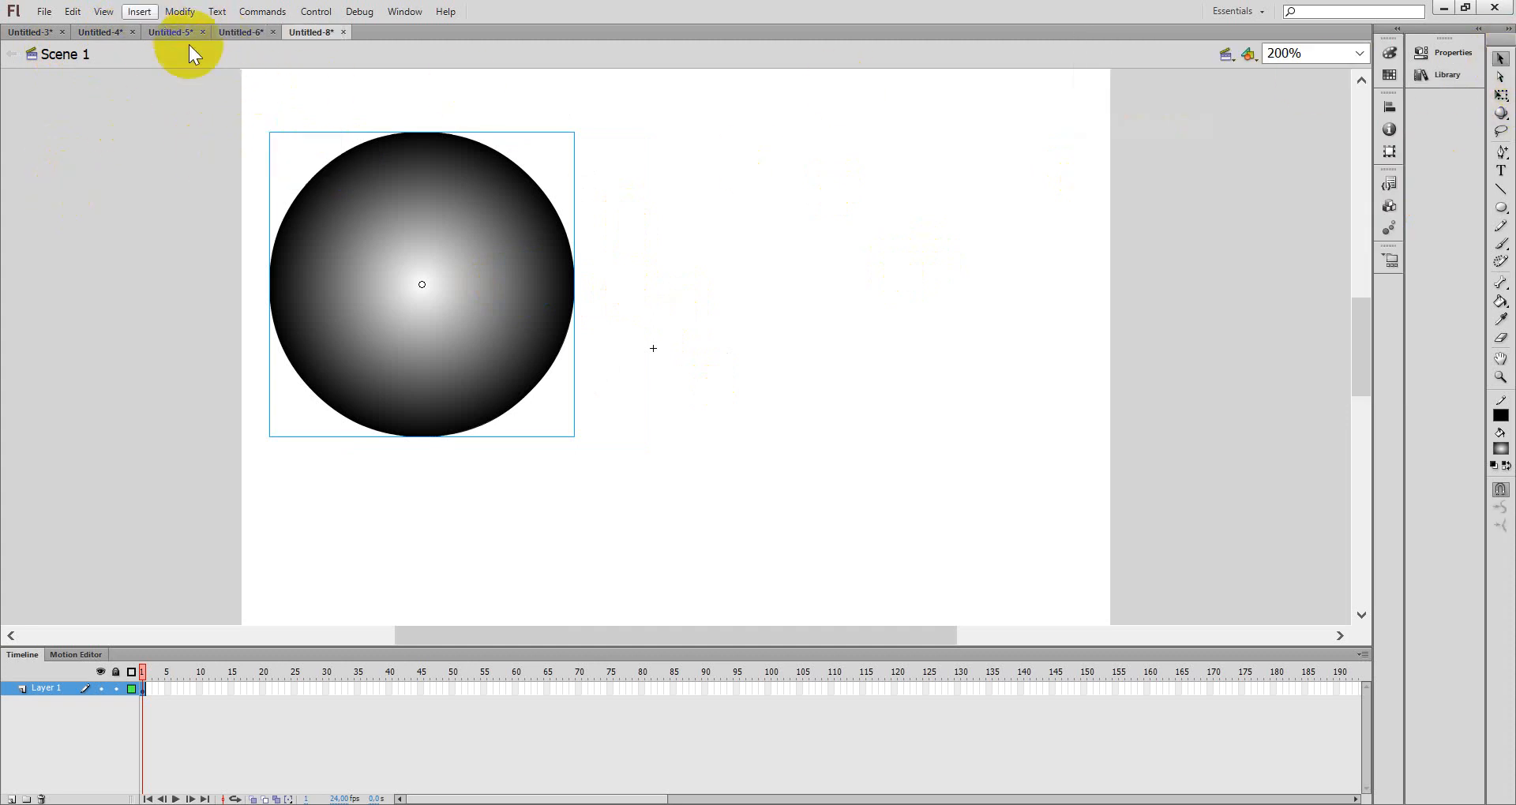
- Create a new Button symbol named tombol
click(139, 11)
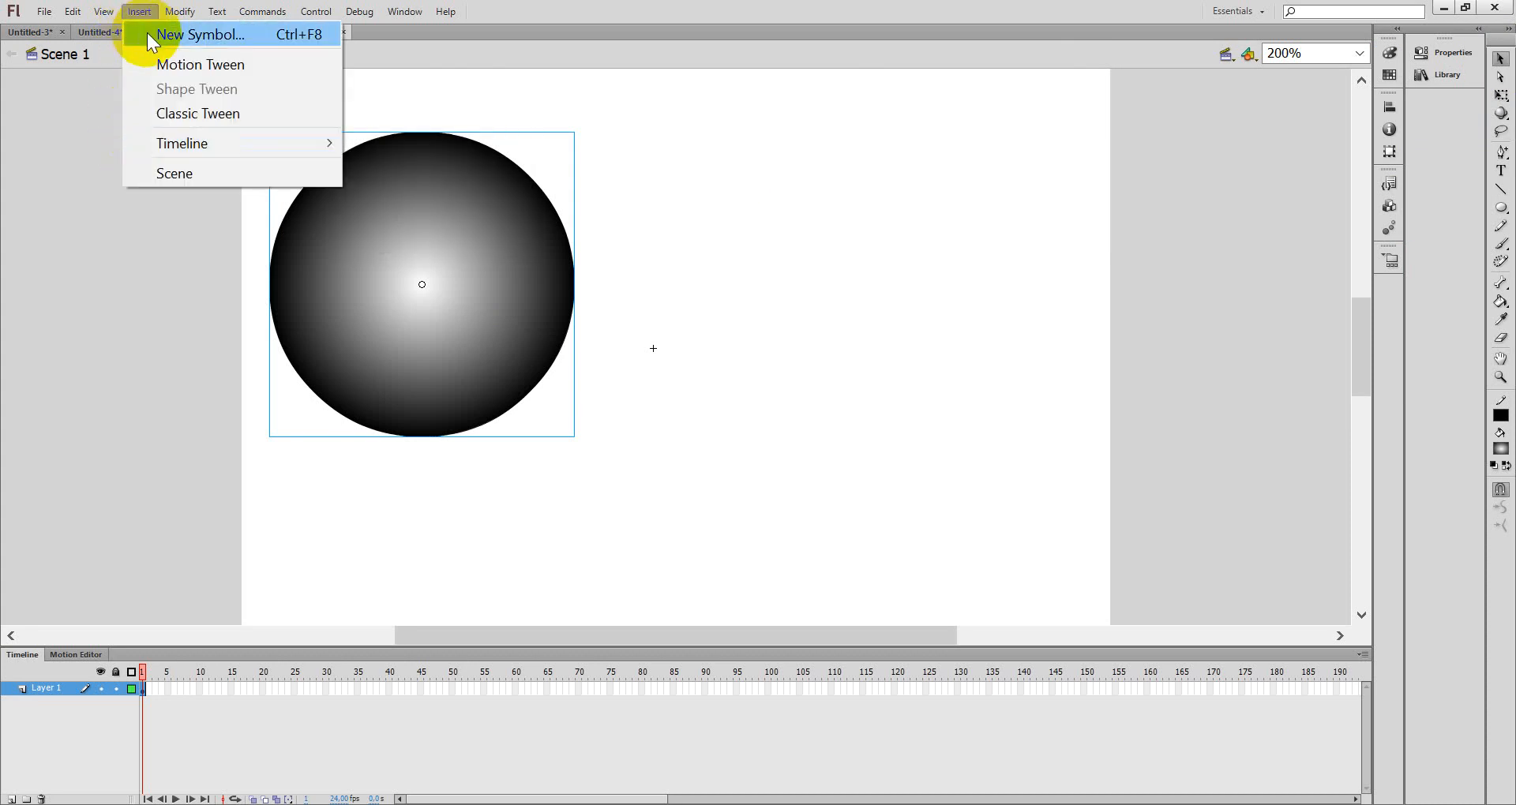
click(146, 33)
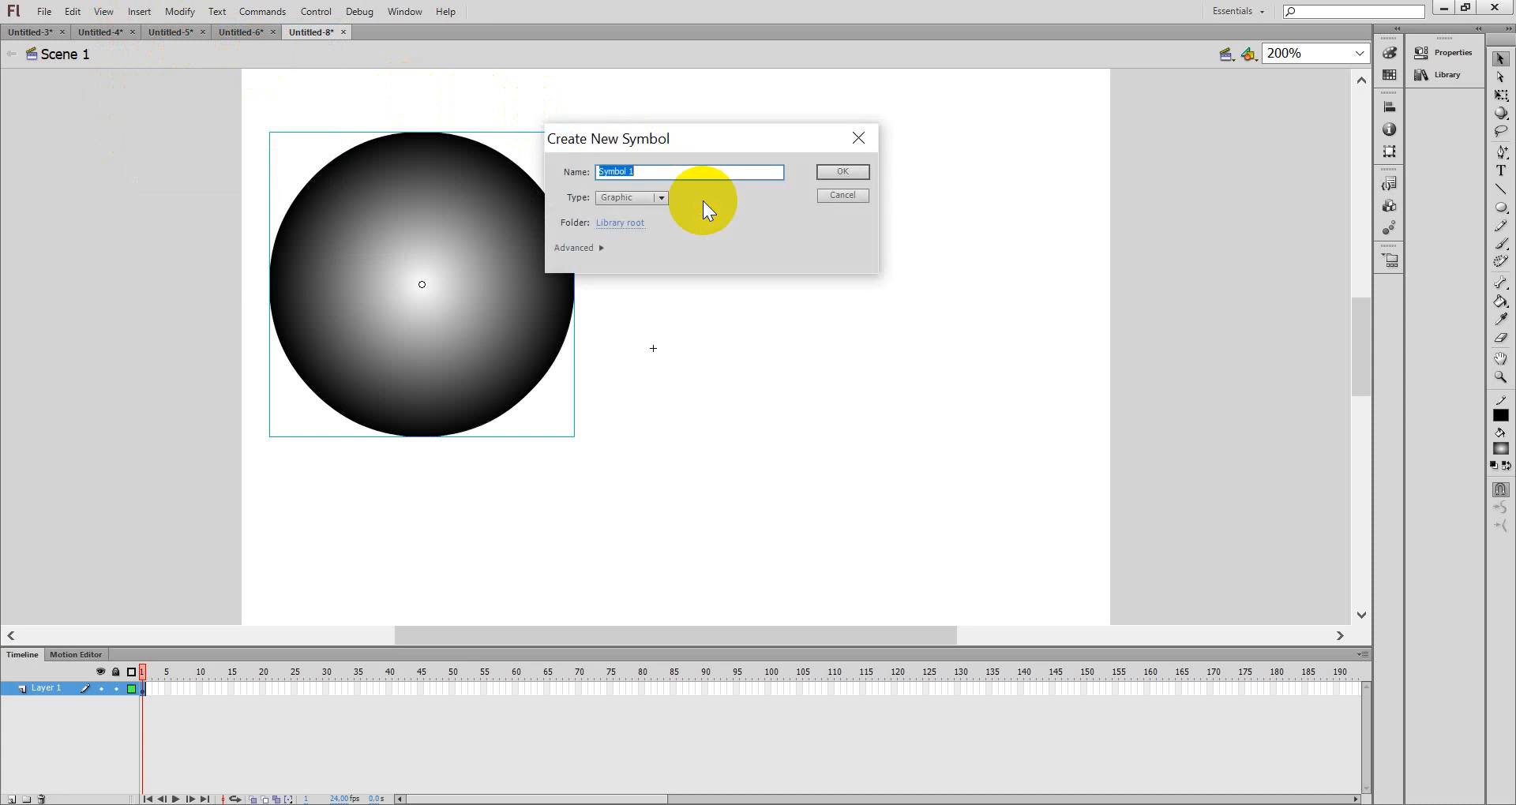
text(bola ber)
key(BackSpace)
key(BackSpace)
key(BackSpace)
key(BackSpace)
key(BackSpace)
key(BackSpace)
key(BackSpace)
text(tombol)
click(656, 197)
click(652, 229)
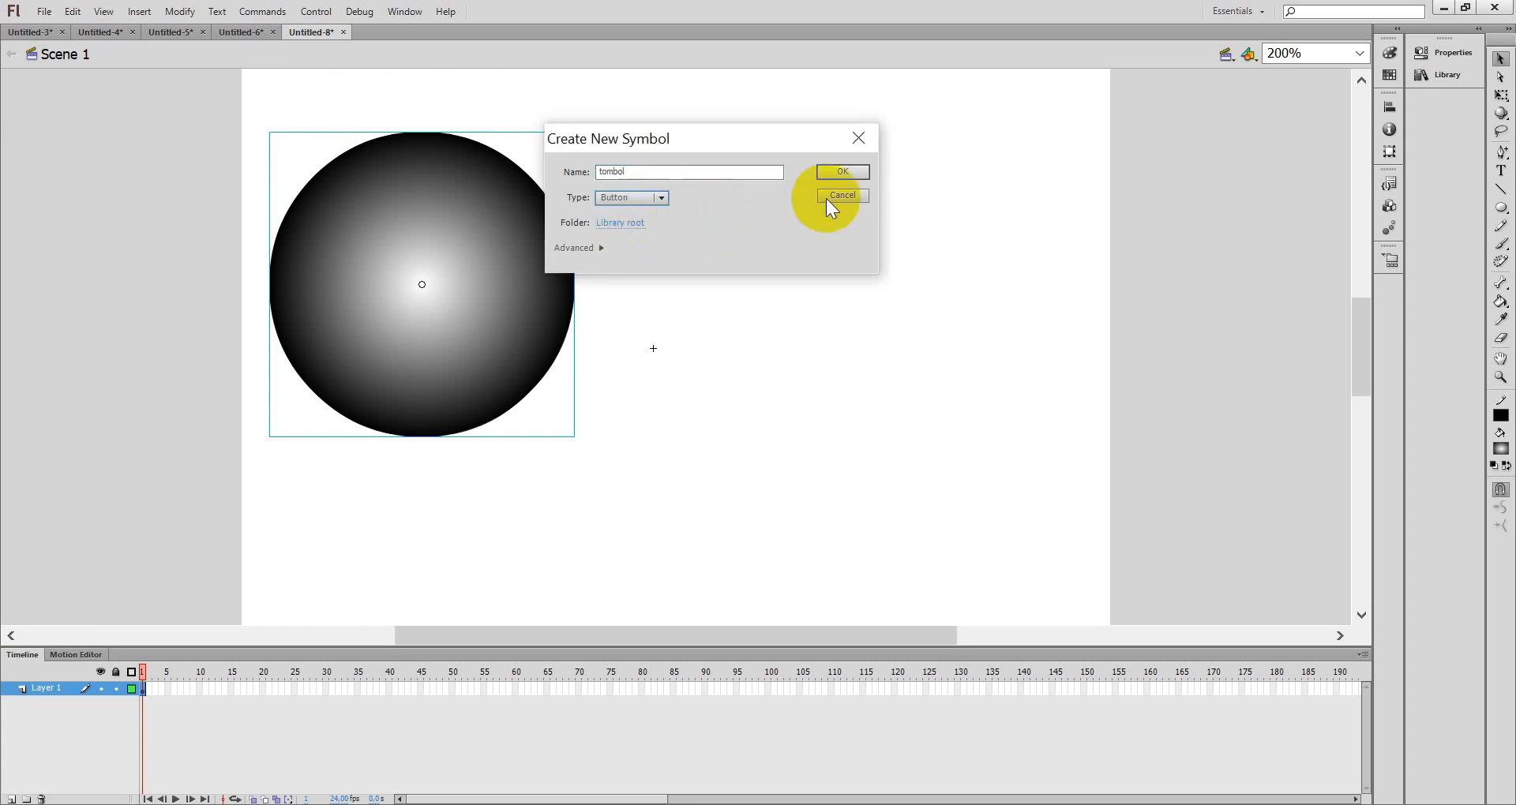
click(842, 171)
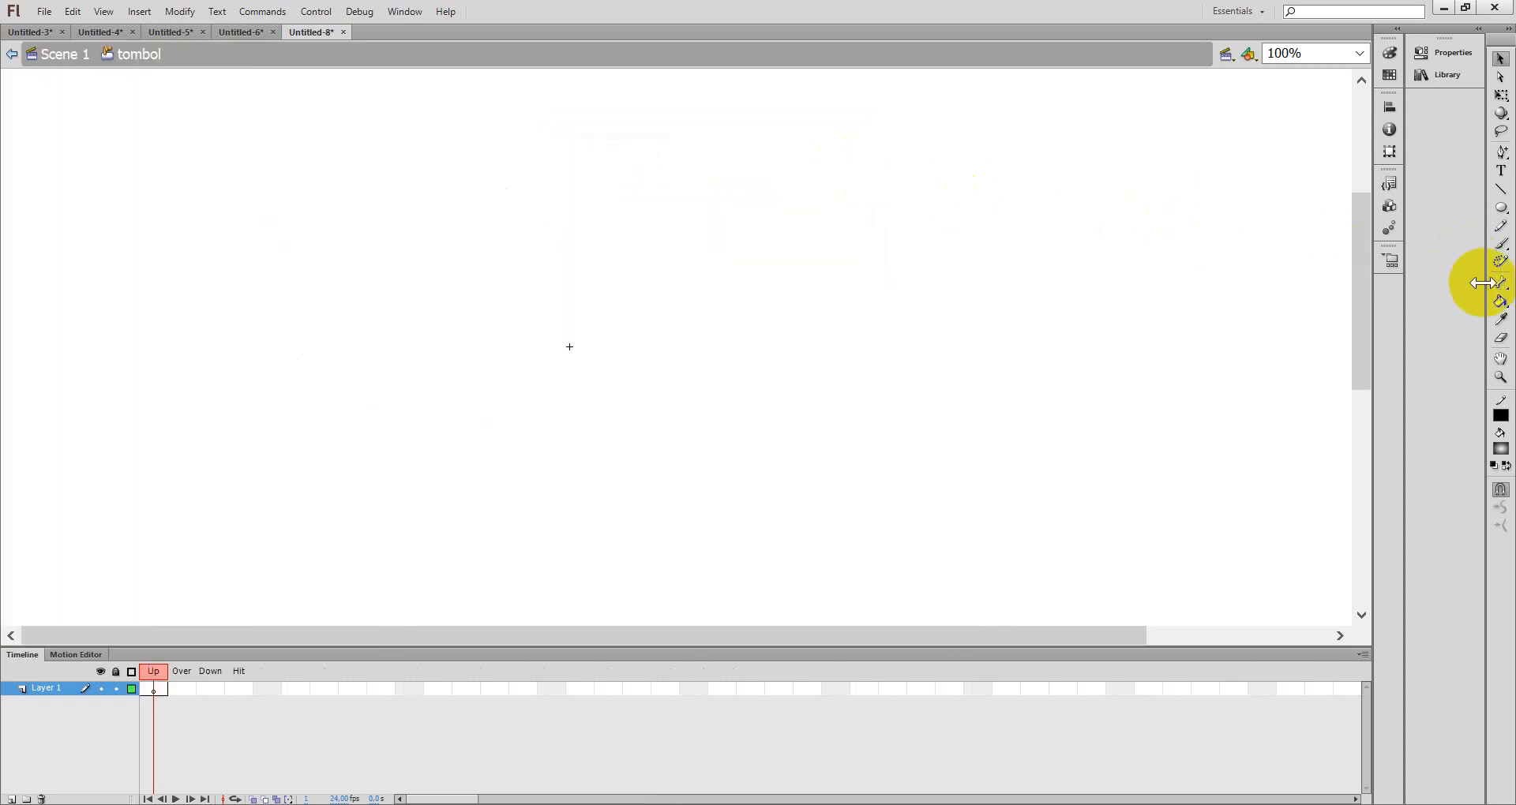
- Draw a gradient circle in the button's Up frame and center it on the registration point
click(1501, 207)
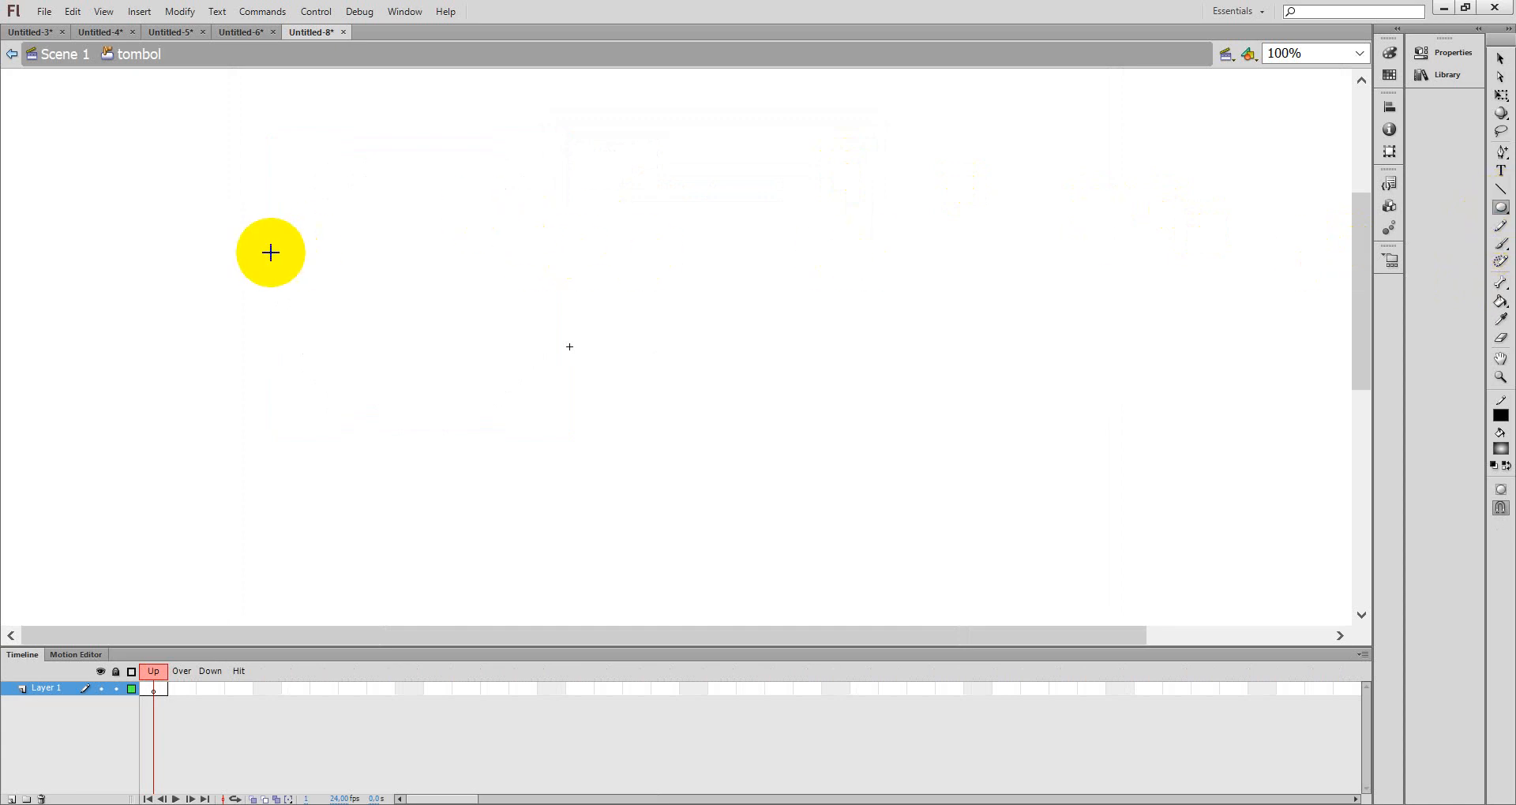
drag(354, 252, 597, 495)
click(1501, 58)
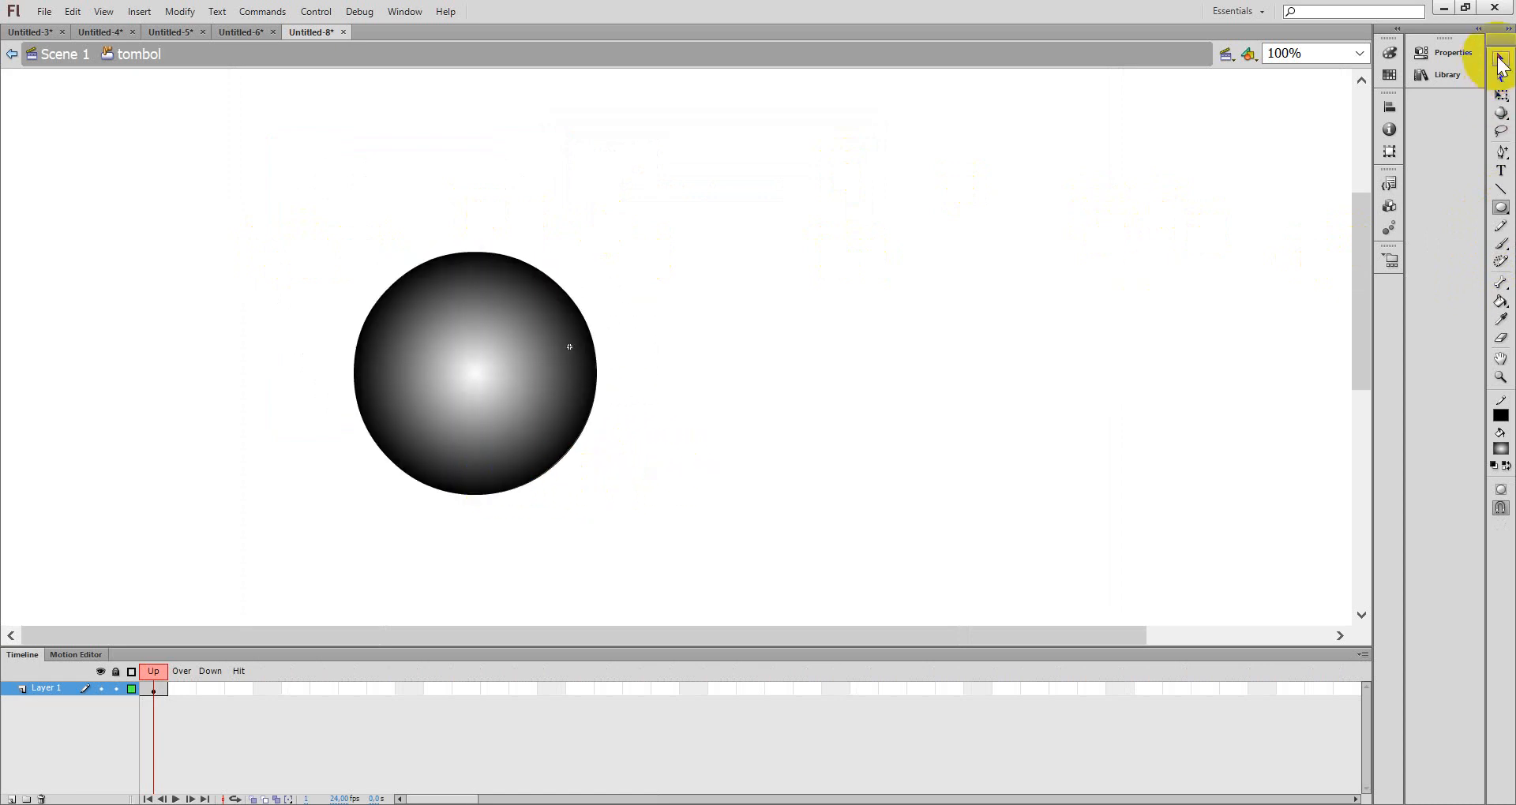
drag(322, 234, 687, 524)
drag(479, 429, 585, 408)
click(817, 405)
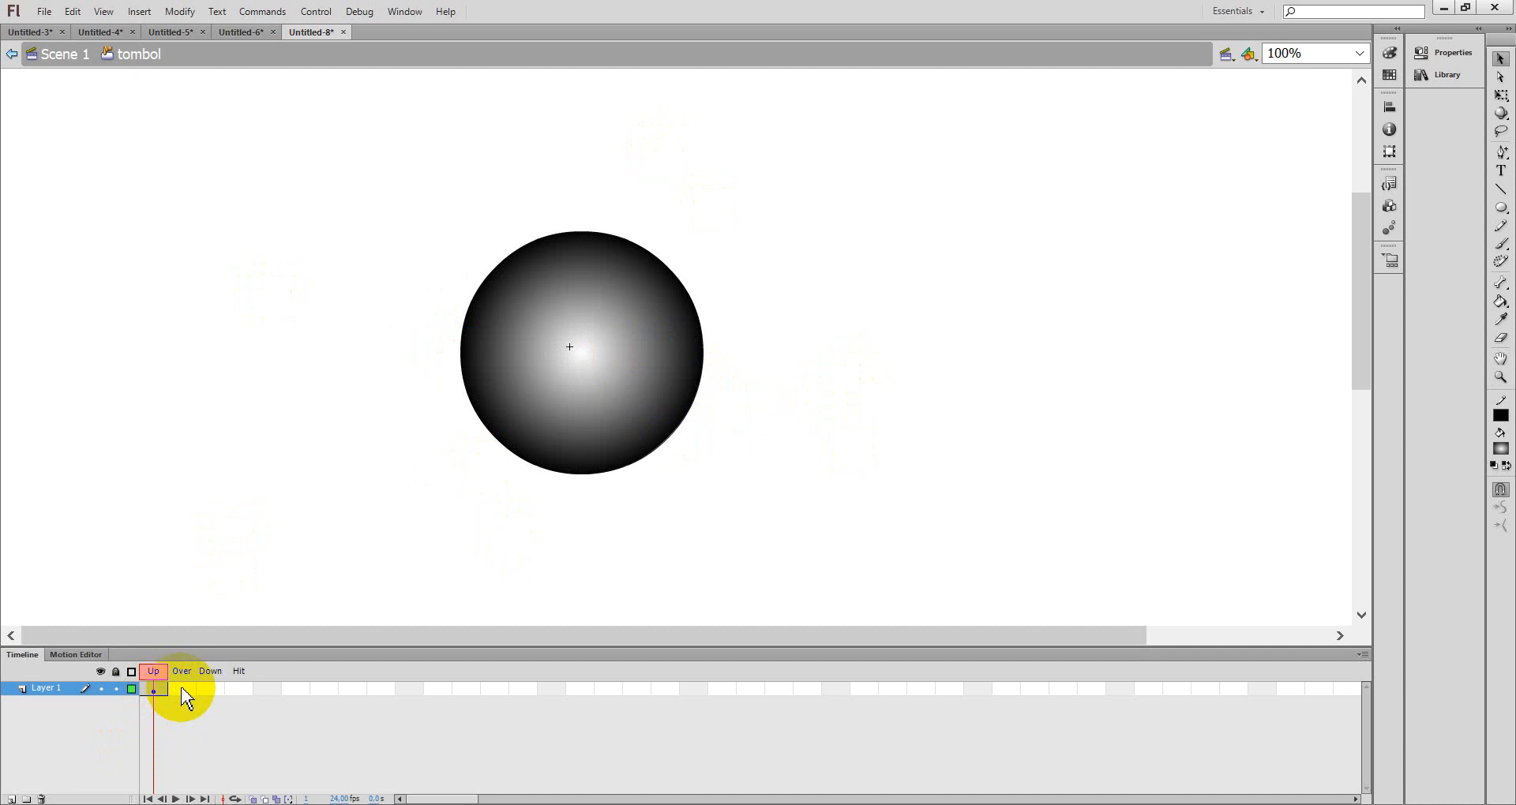
- Select the button's Hit frame and return to Scene 1
click(207, 692)
drag(245, 698, 241, 688)
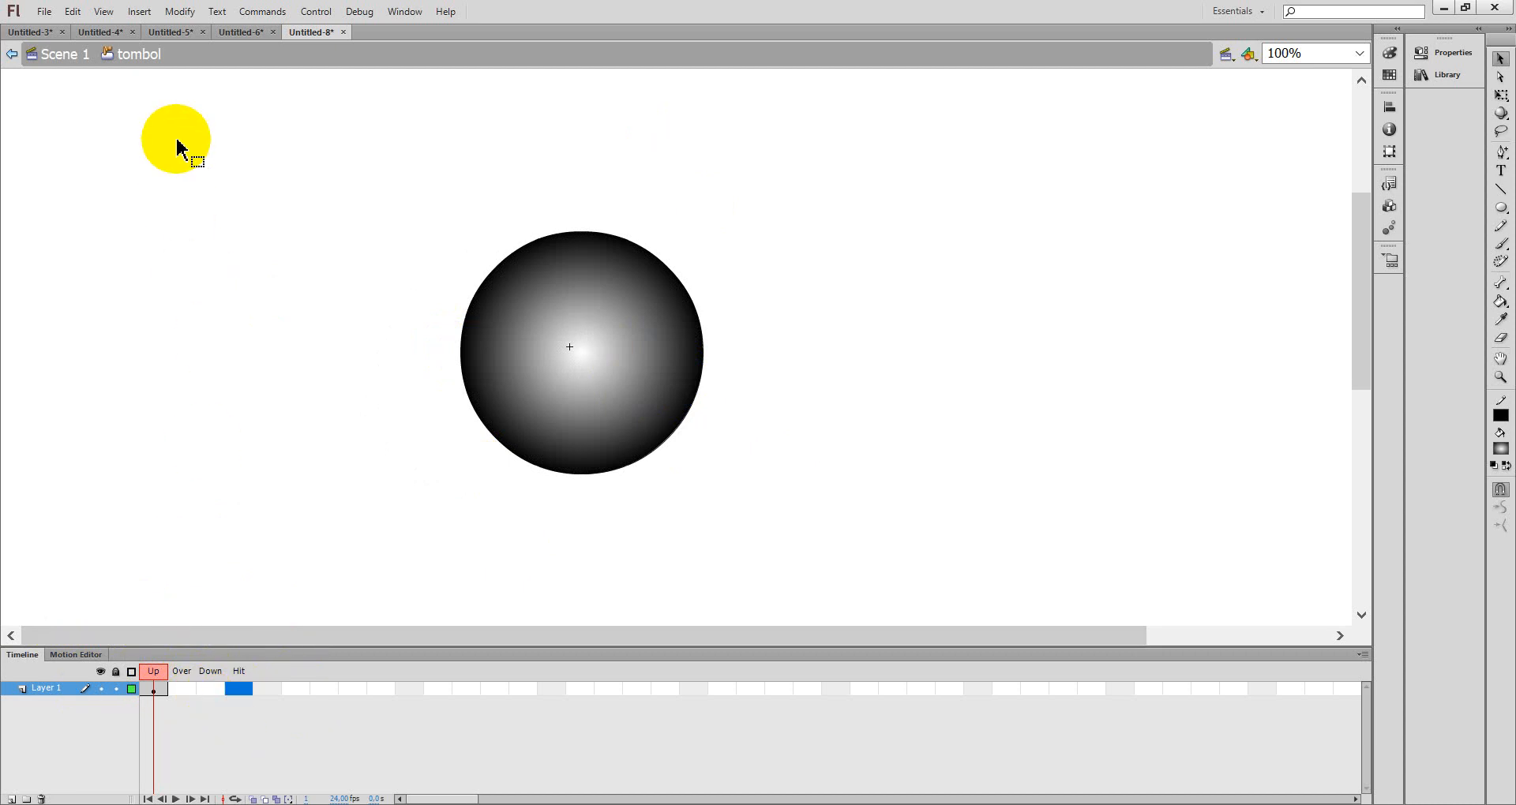
click(68, 62)
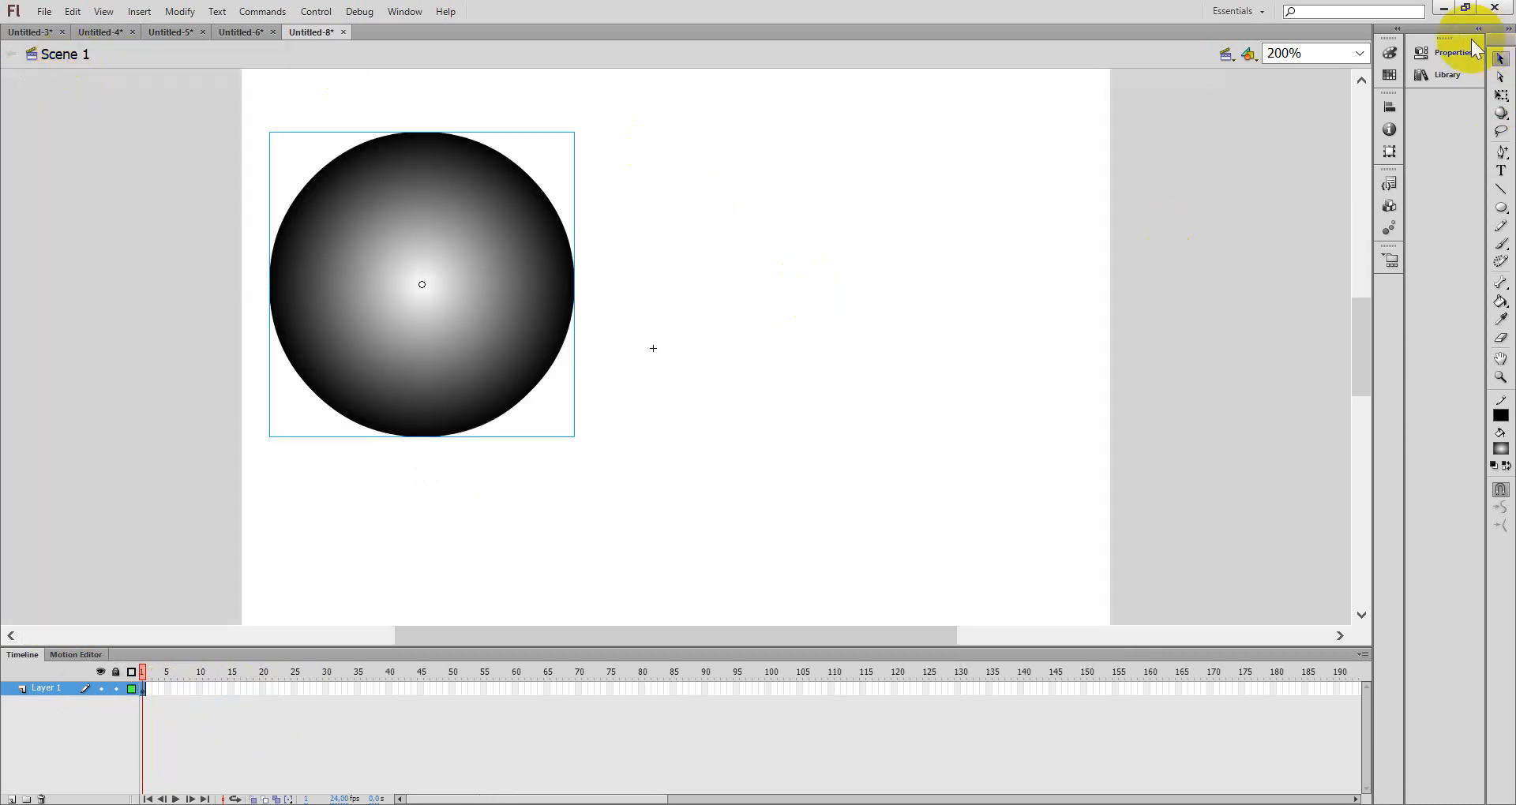
- Place an instance of the tombol button from the Library onto the stage beside the bola circle
click(1450, 75)
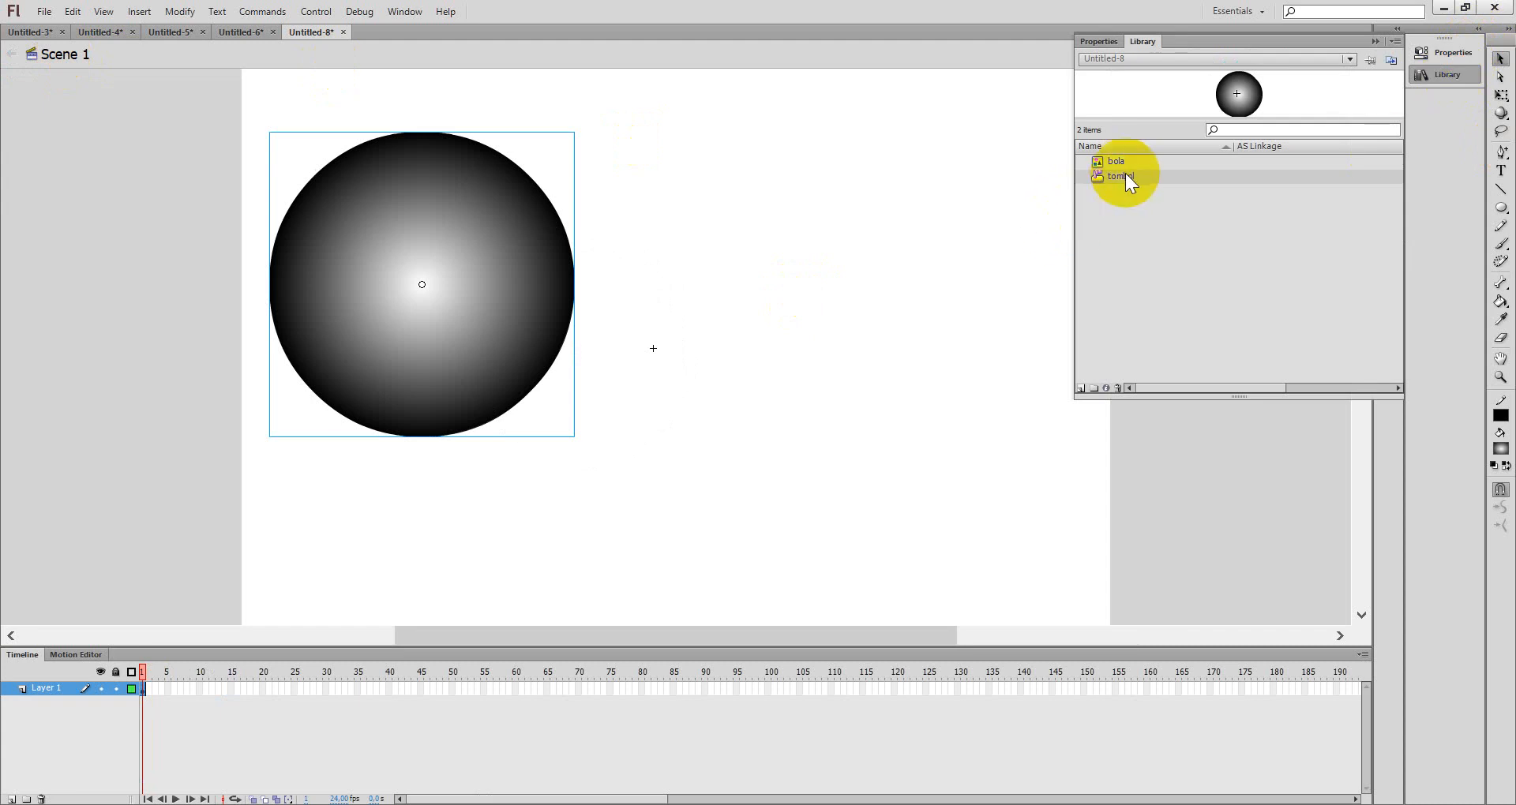
drag(1121, 173, 857, 339)
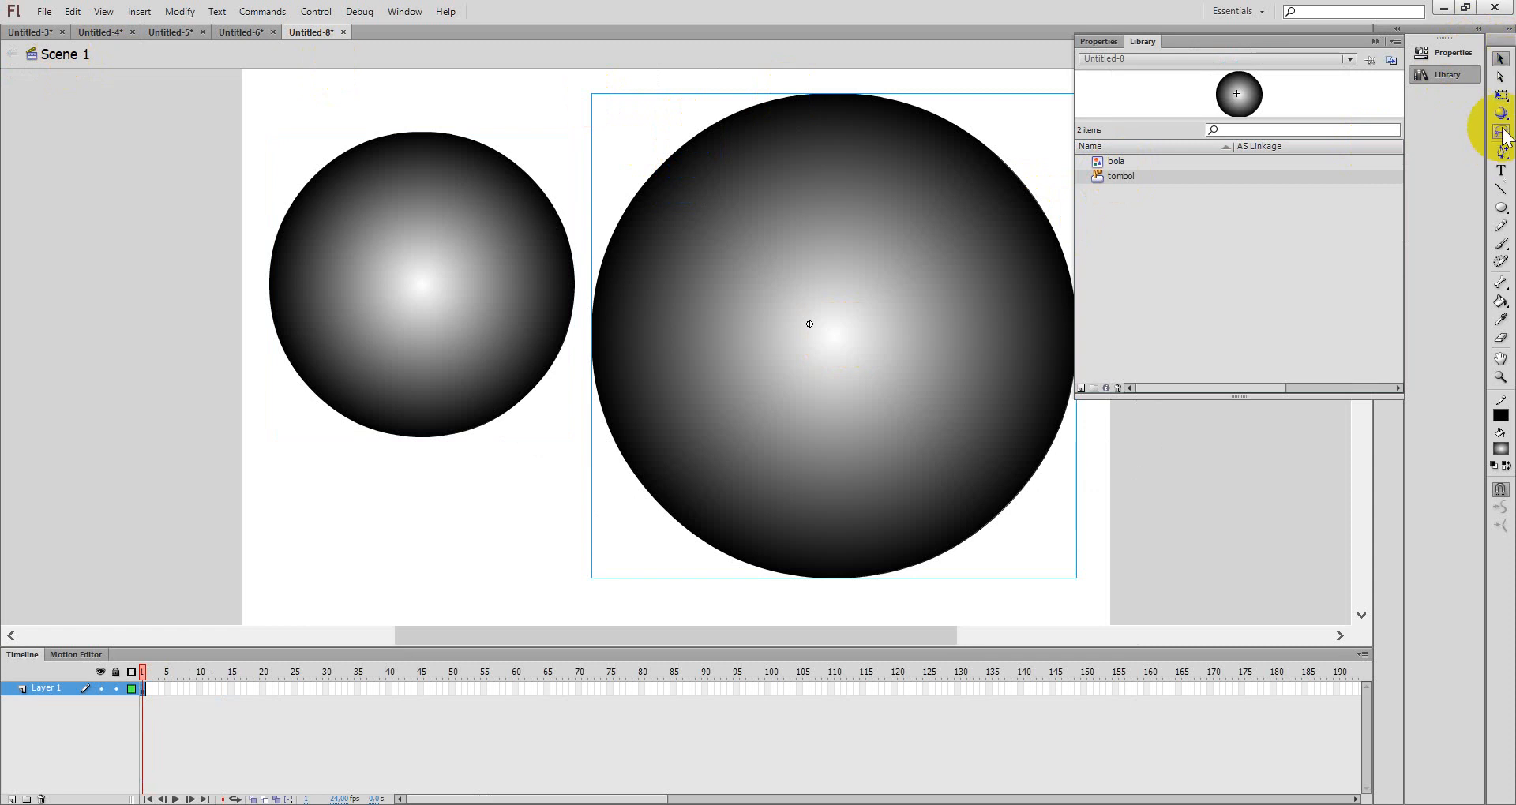
- Scale the tombol instance down with Free Transform, adjusting its width so it stays circular
click(1502, 94)
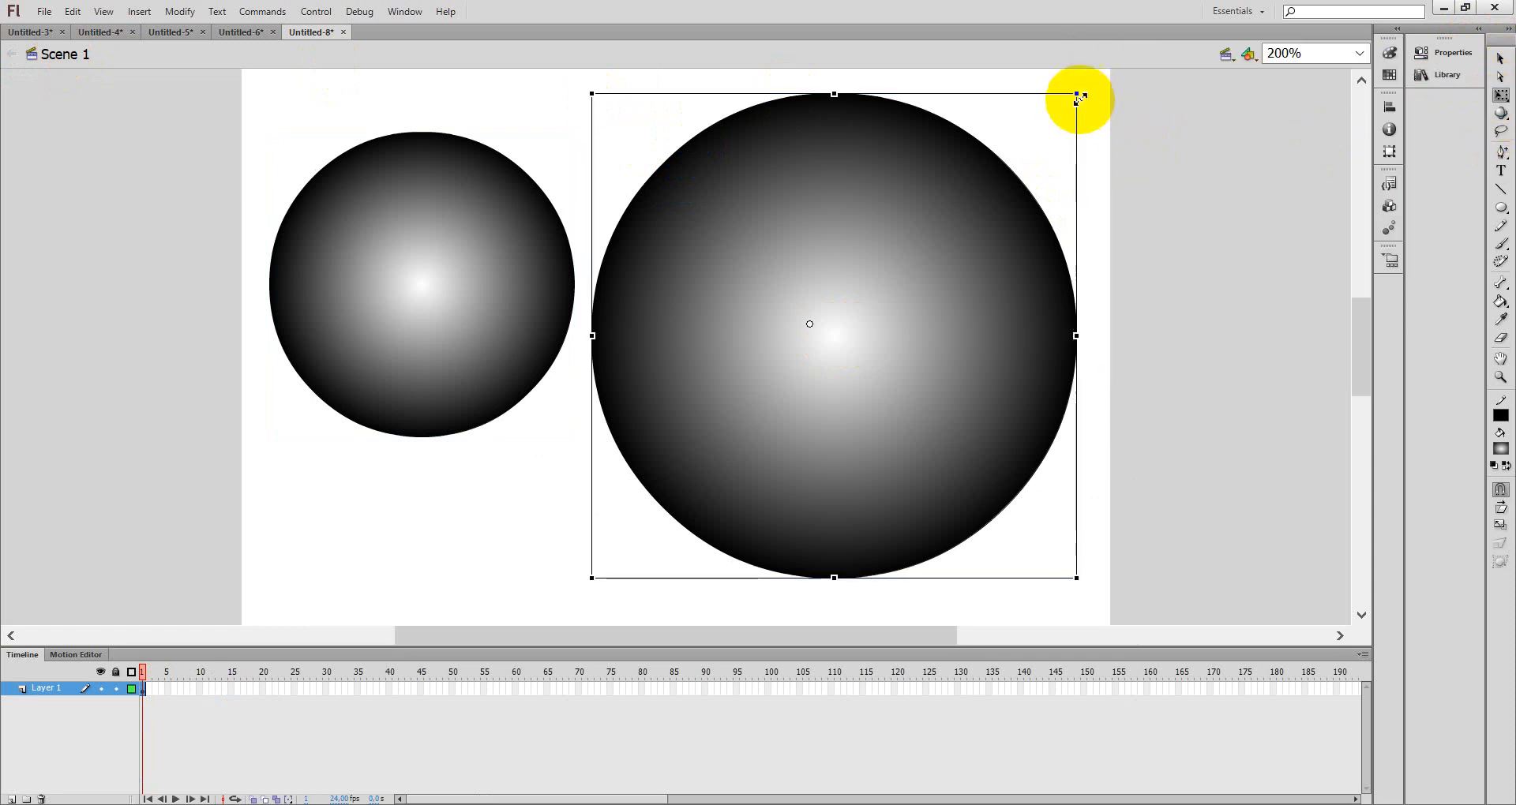
drag(1076, 94, 951, 241)
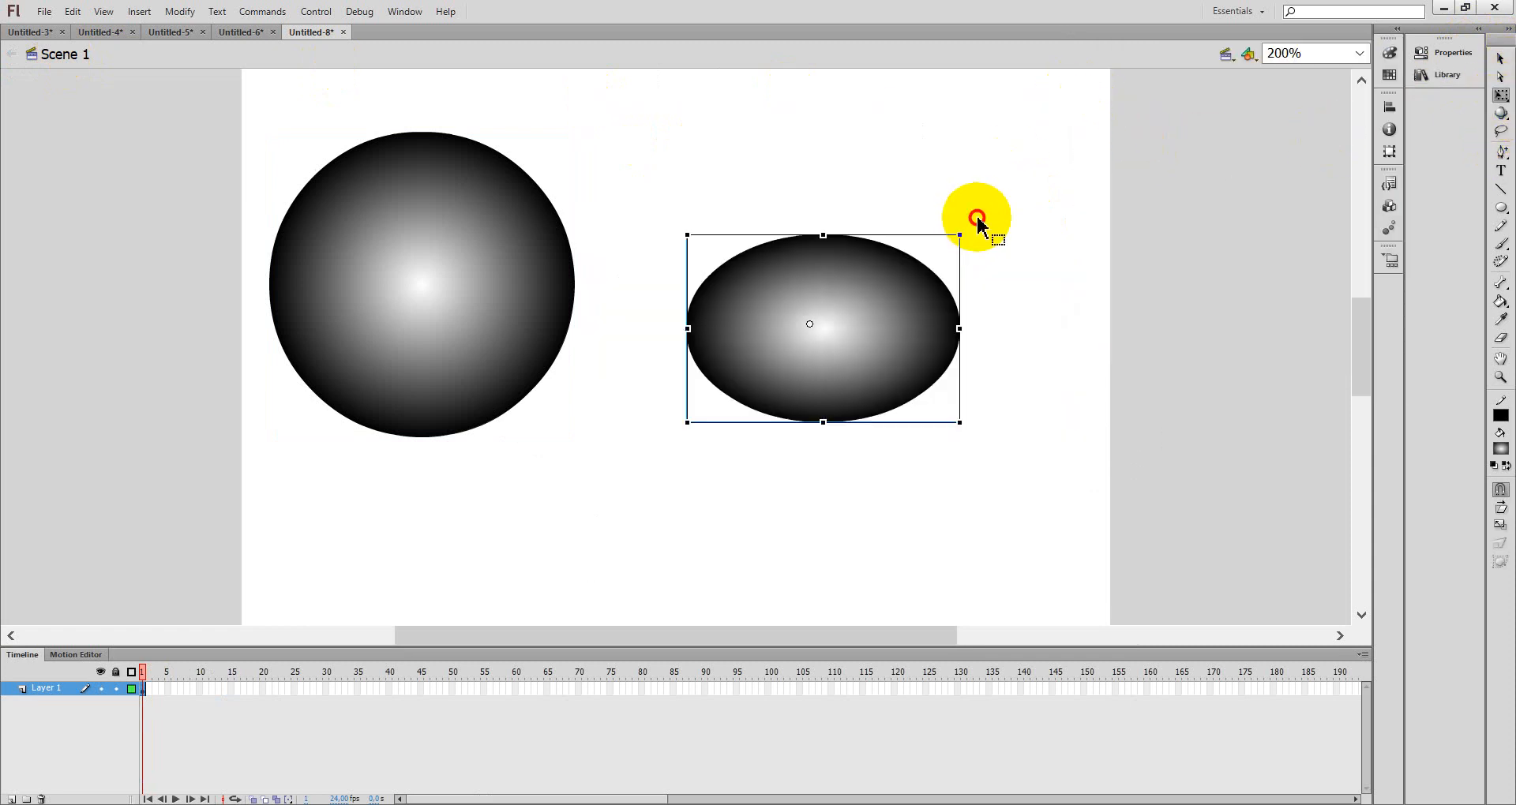
click(978, 224)
click(962, 330)
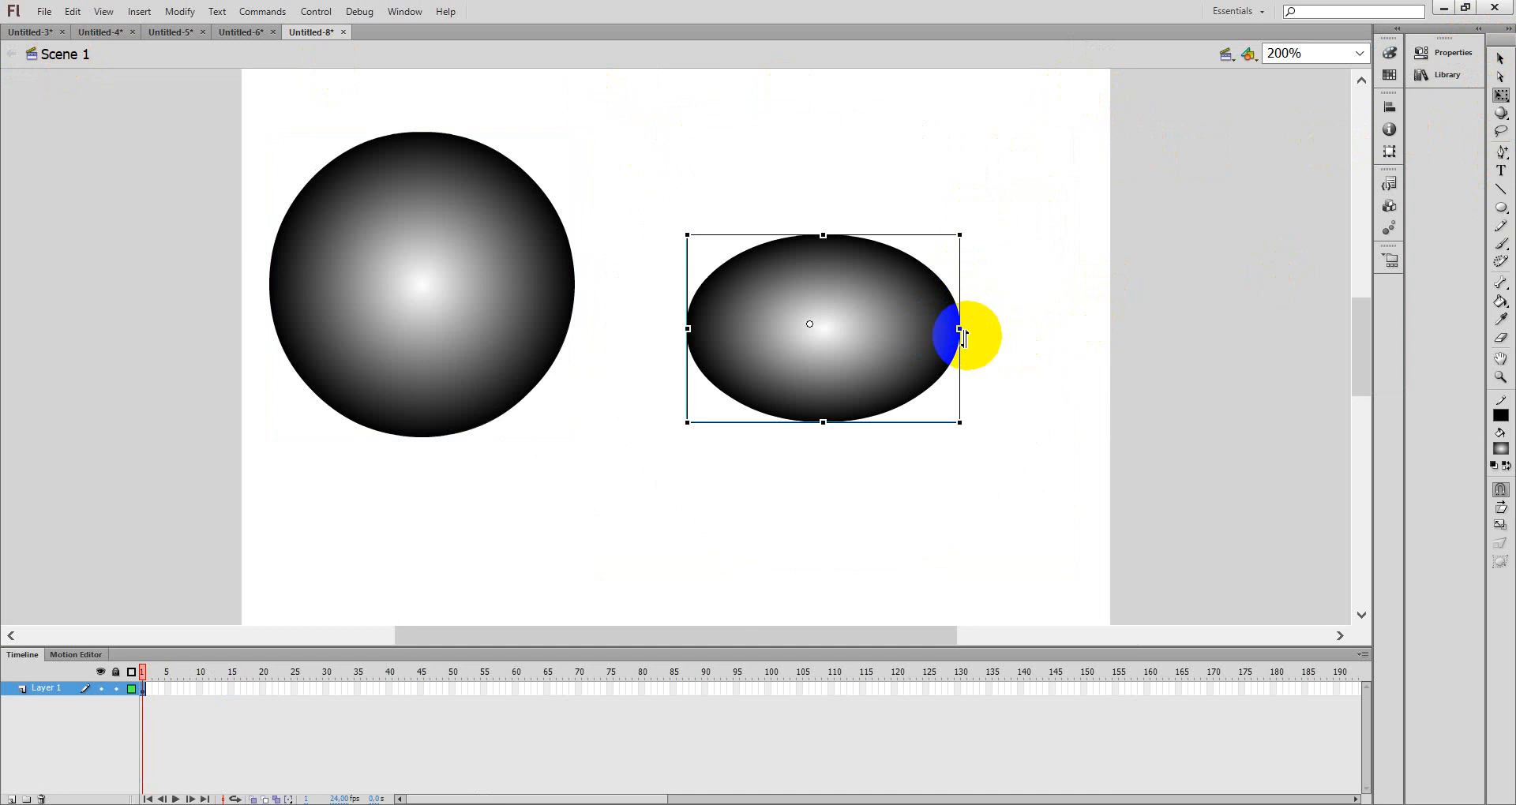
drag(962, 330, 915, 330)
click(553, 265)
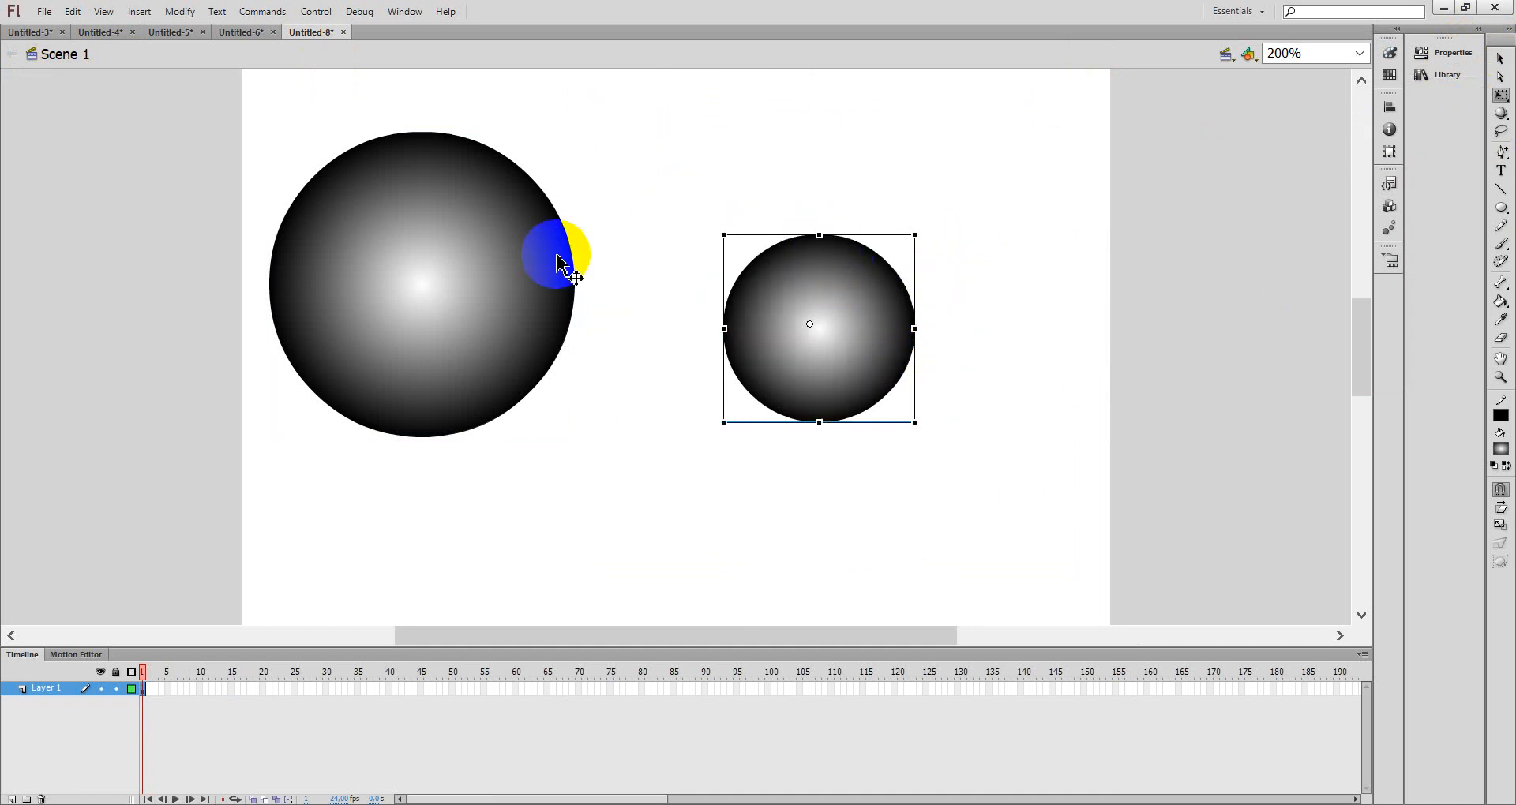
- Scale the bola circle down and move and shrink the tombol instance beside it with Free Transform
drag(574, 133, 498, 211)
drag(747, 319, 608, 277)
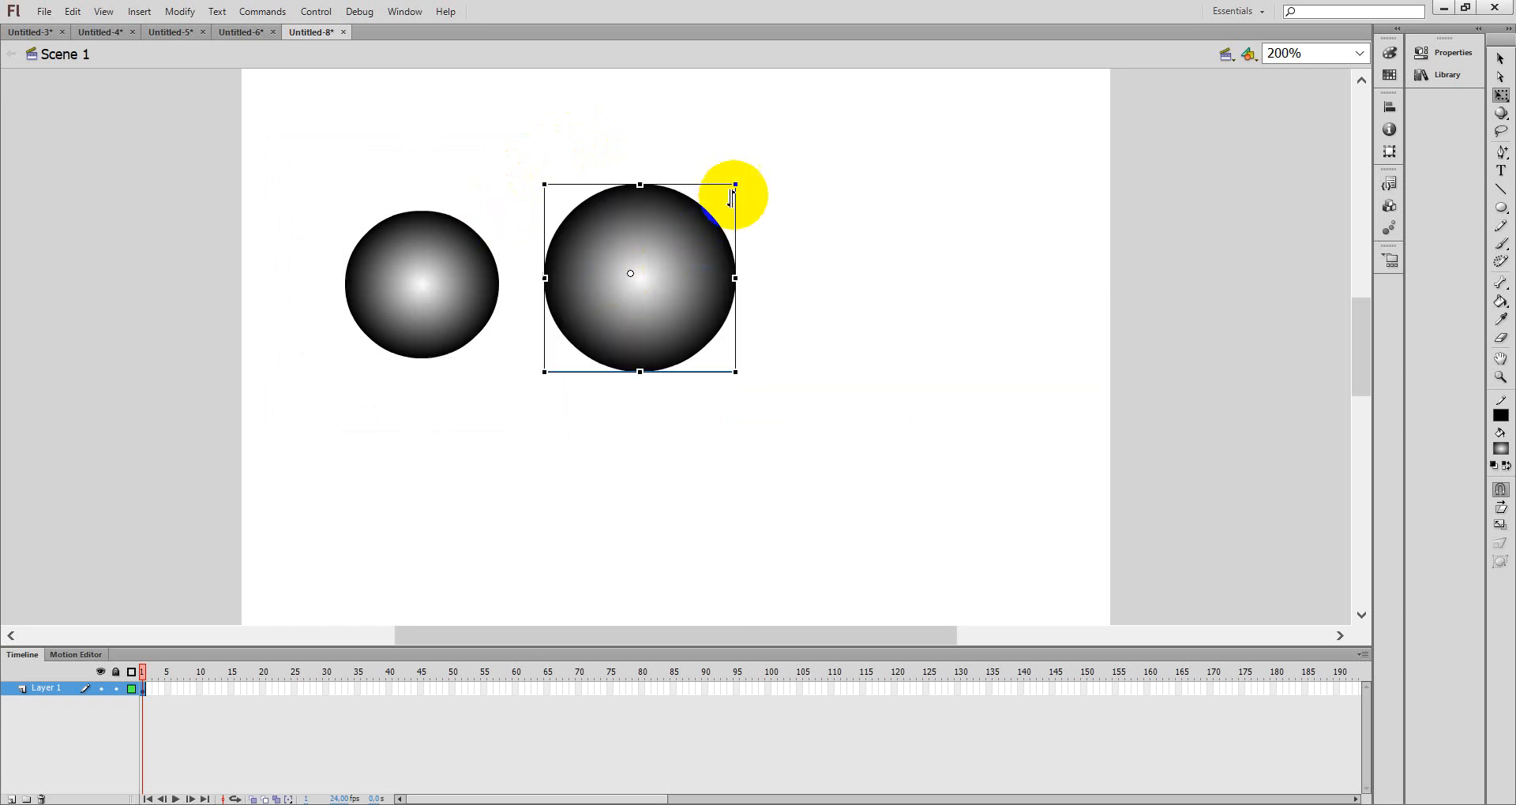
drag(737, 185, 708, 211)
- Set the bola instance's width and height to 90
click(474, 295)
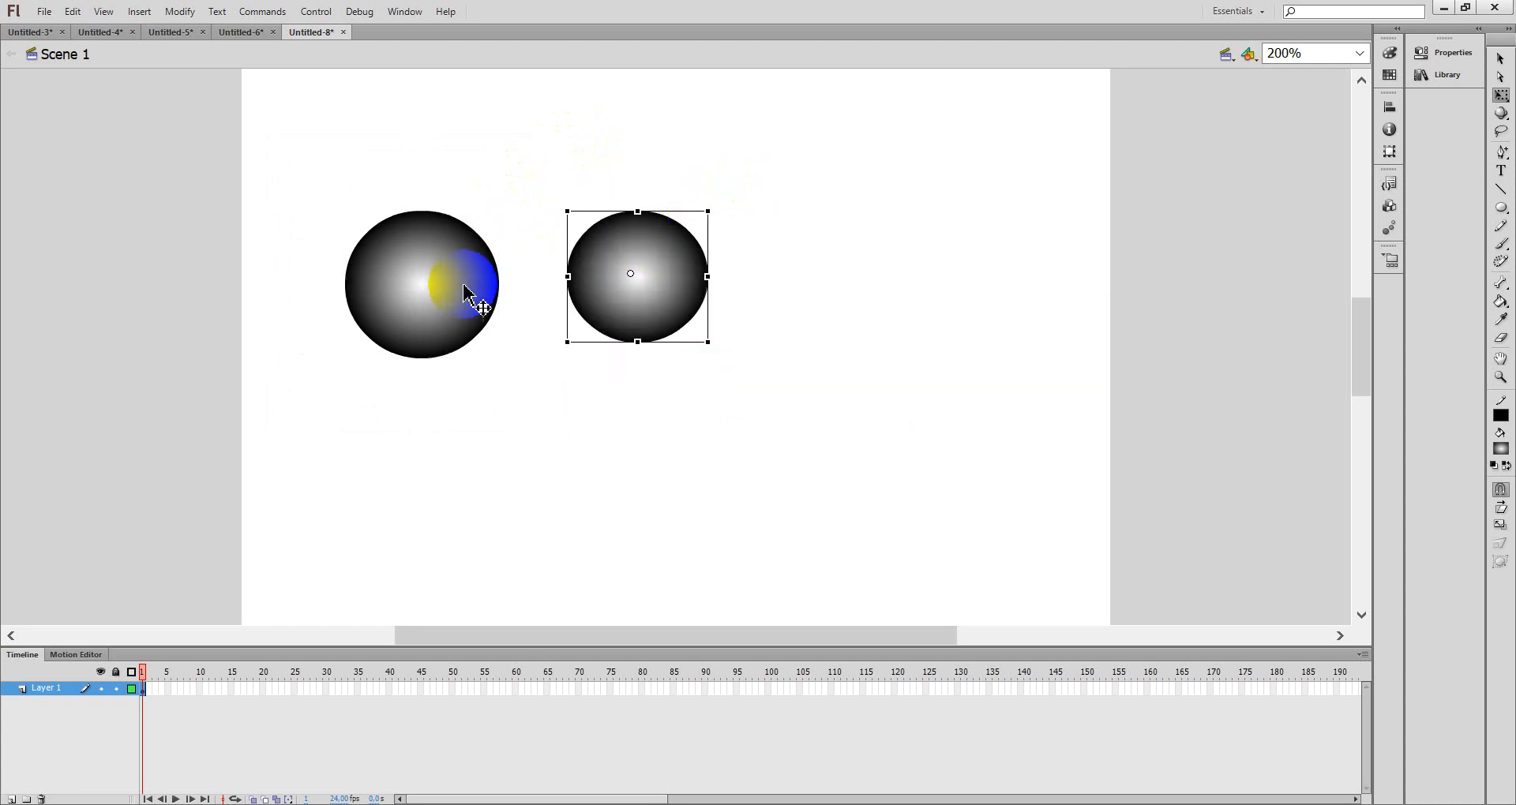
click(1445, 53)
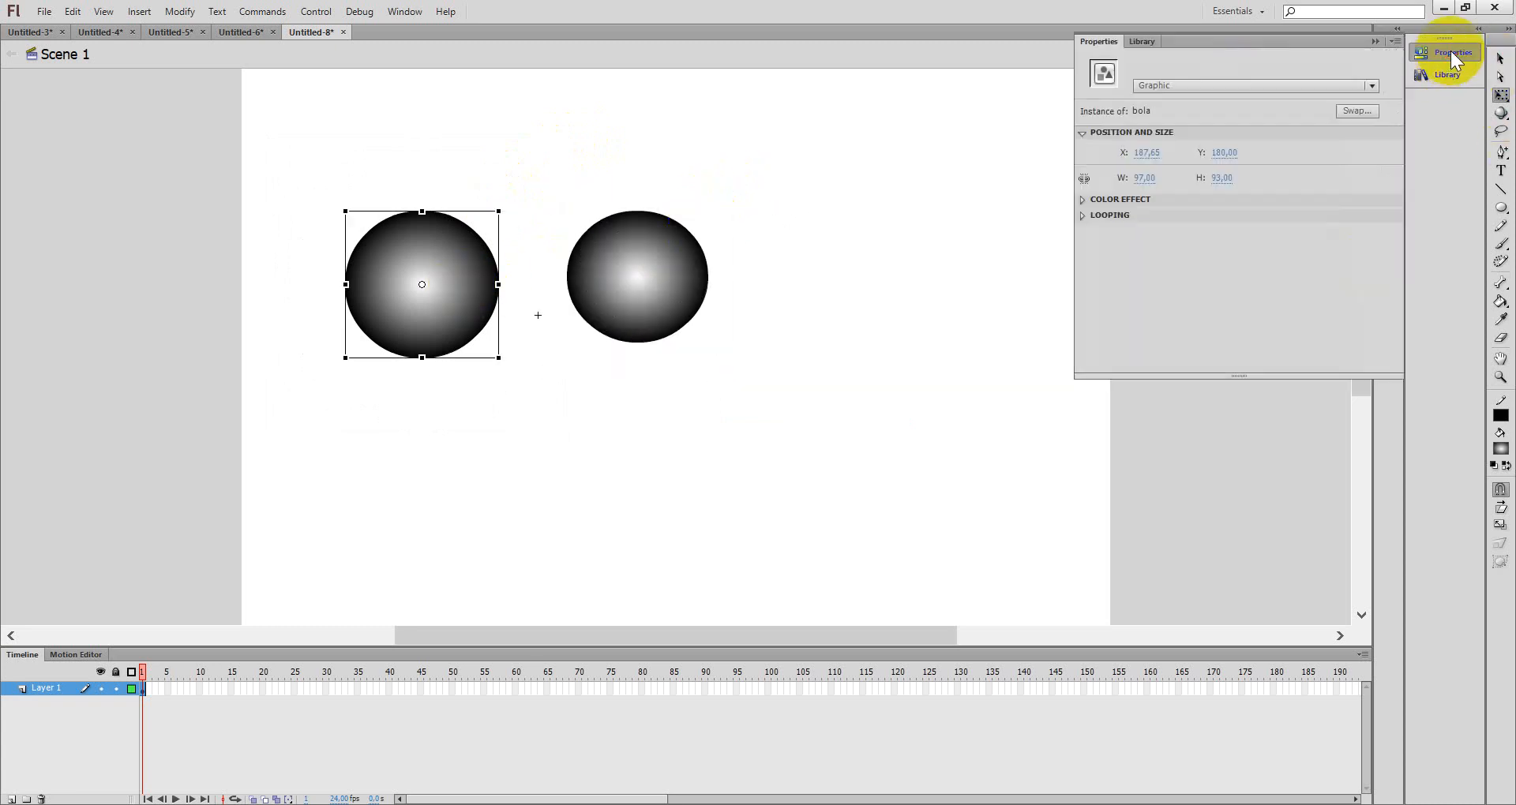
click(1142, 180)
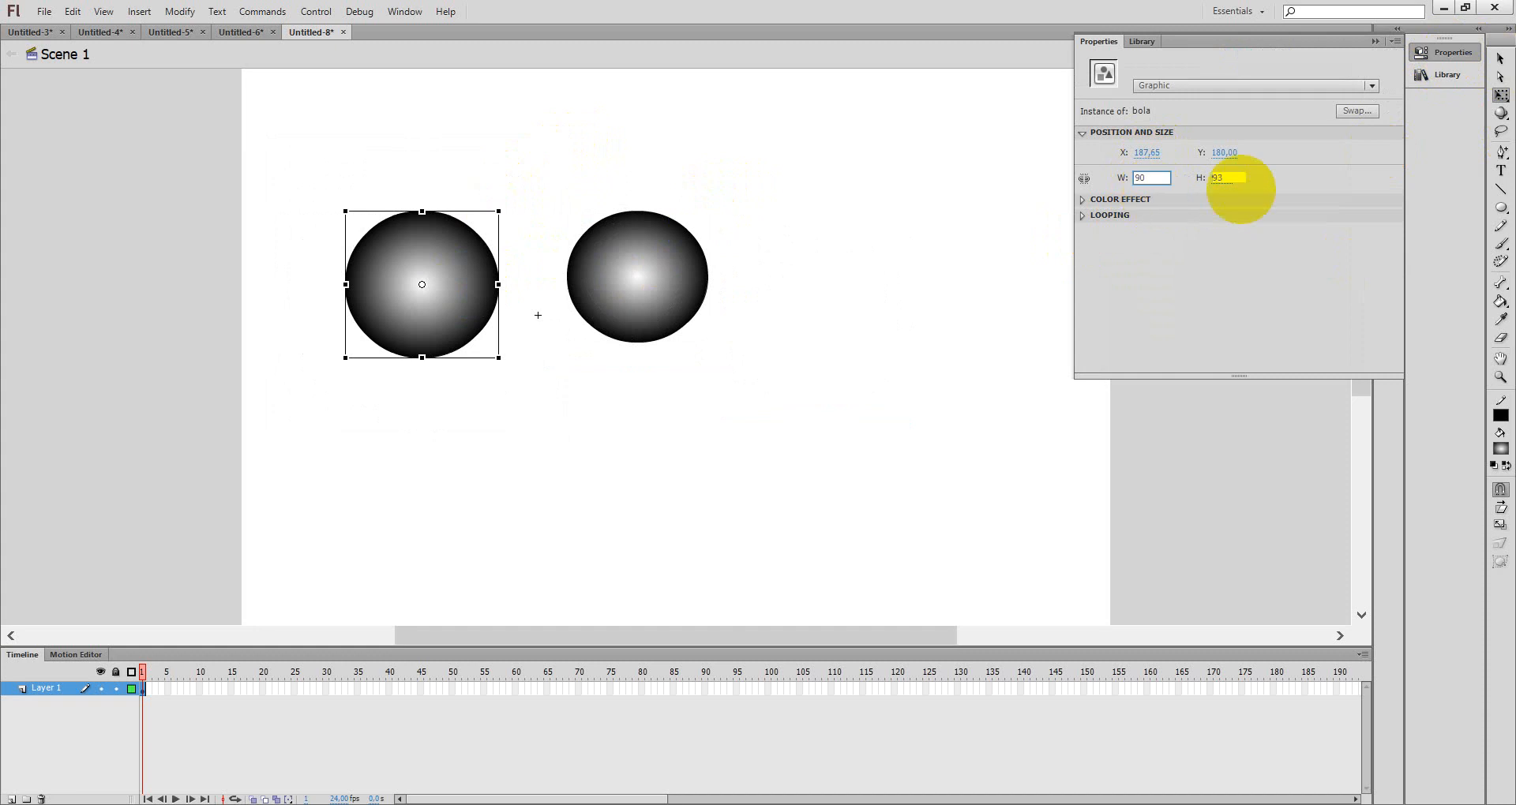
key(Tab)
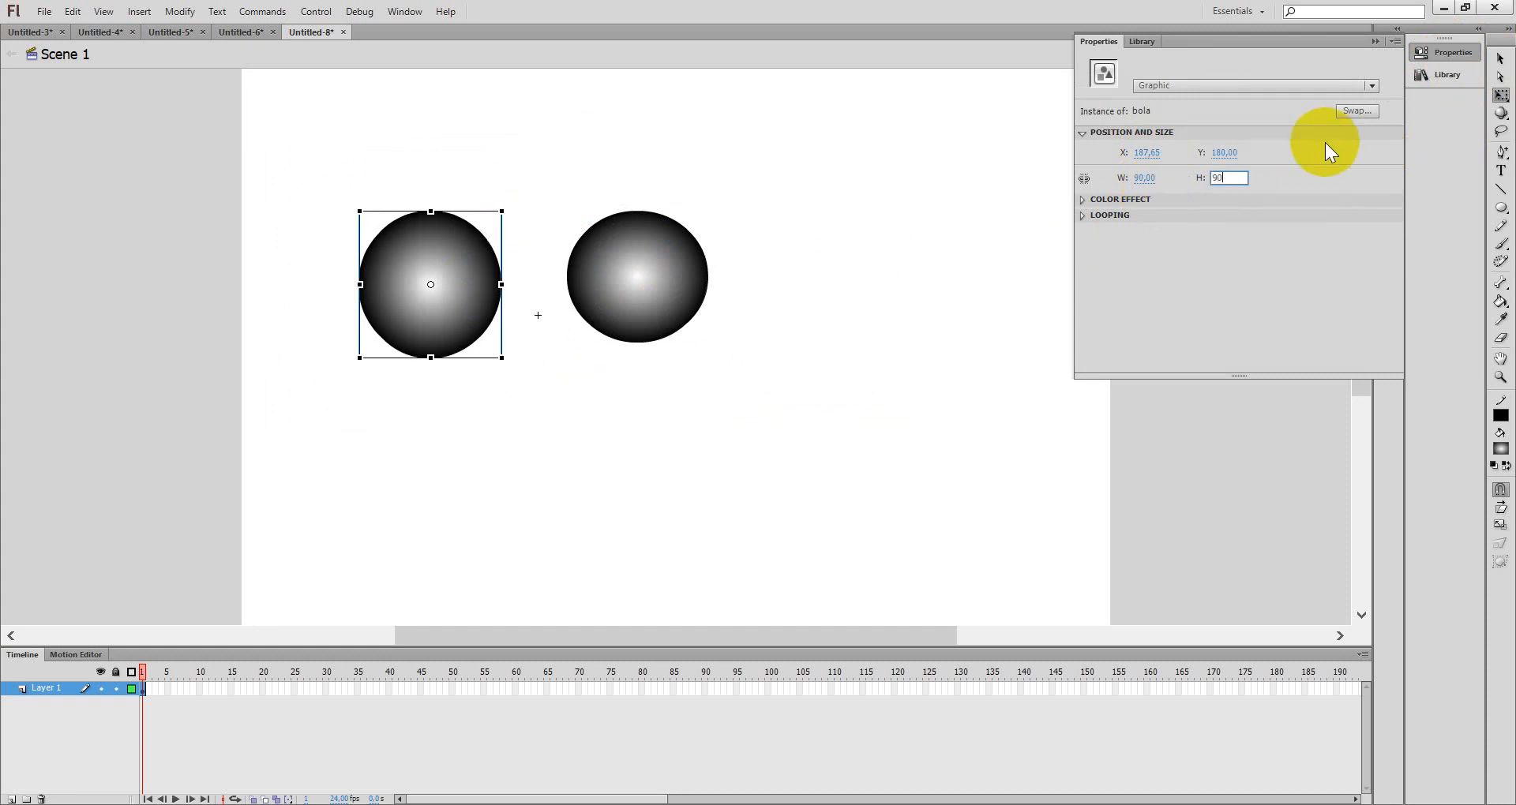
text(90)
click(663, 281)
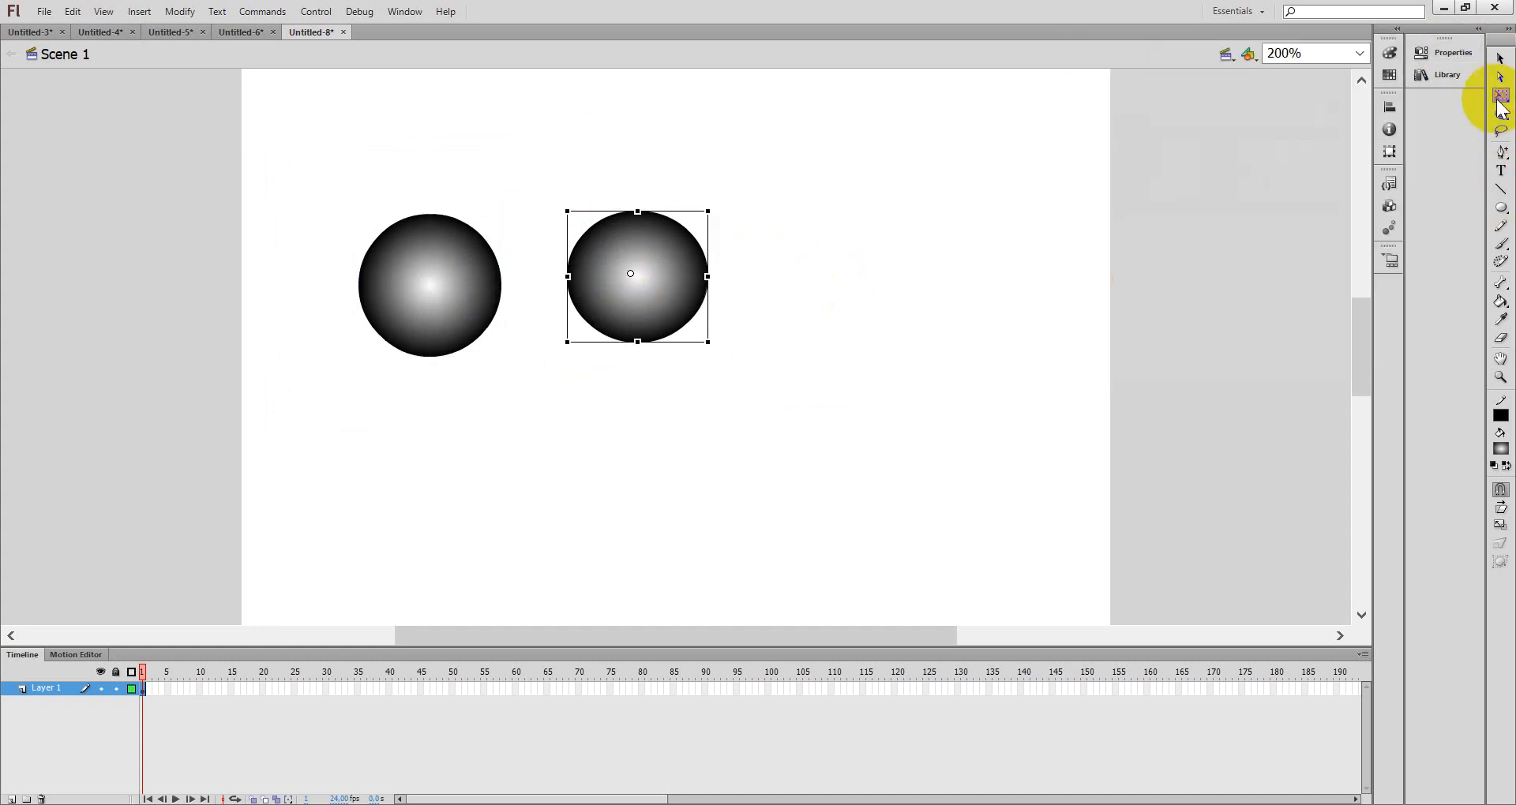
- Set the tombol instance's width and height to 90
click(1453, 53)
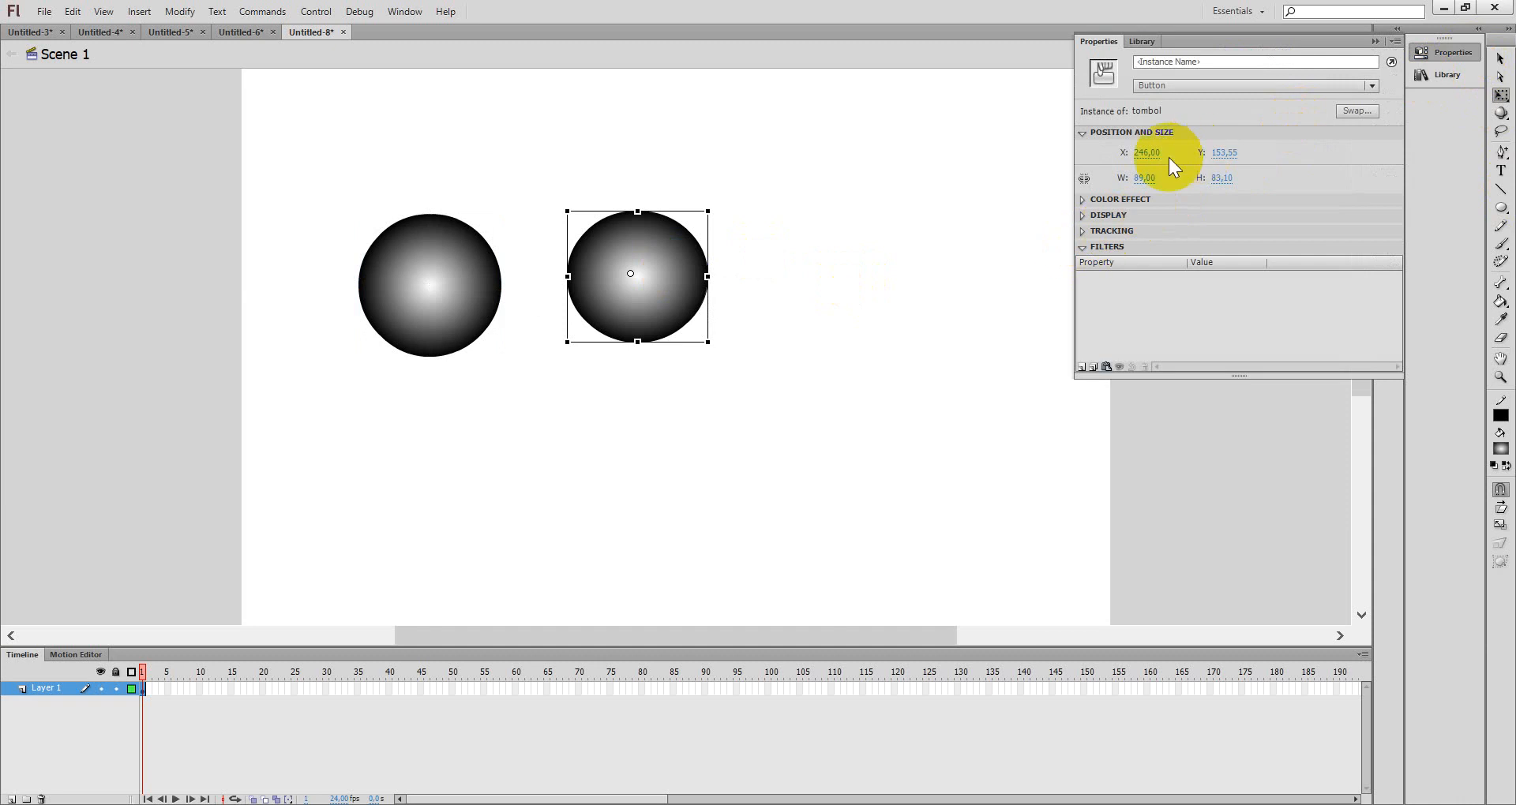
click(1144, 179)
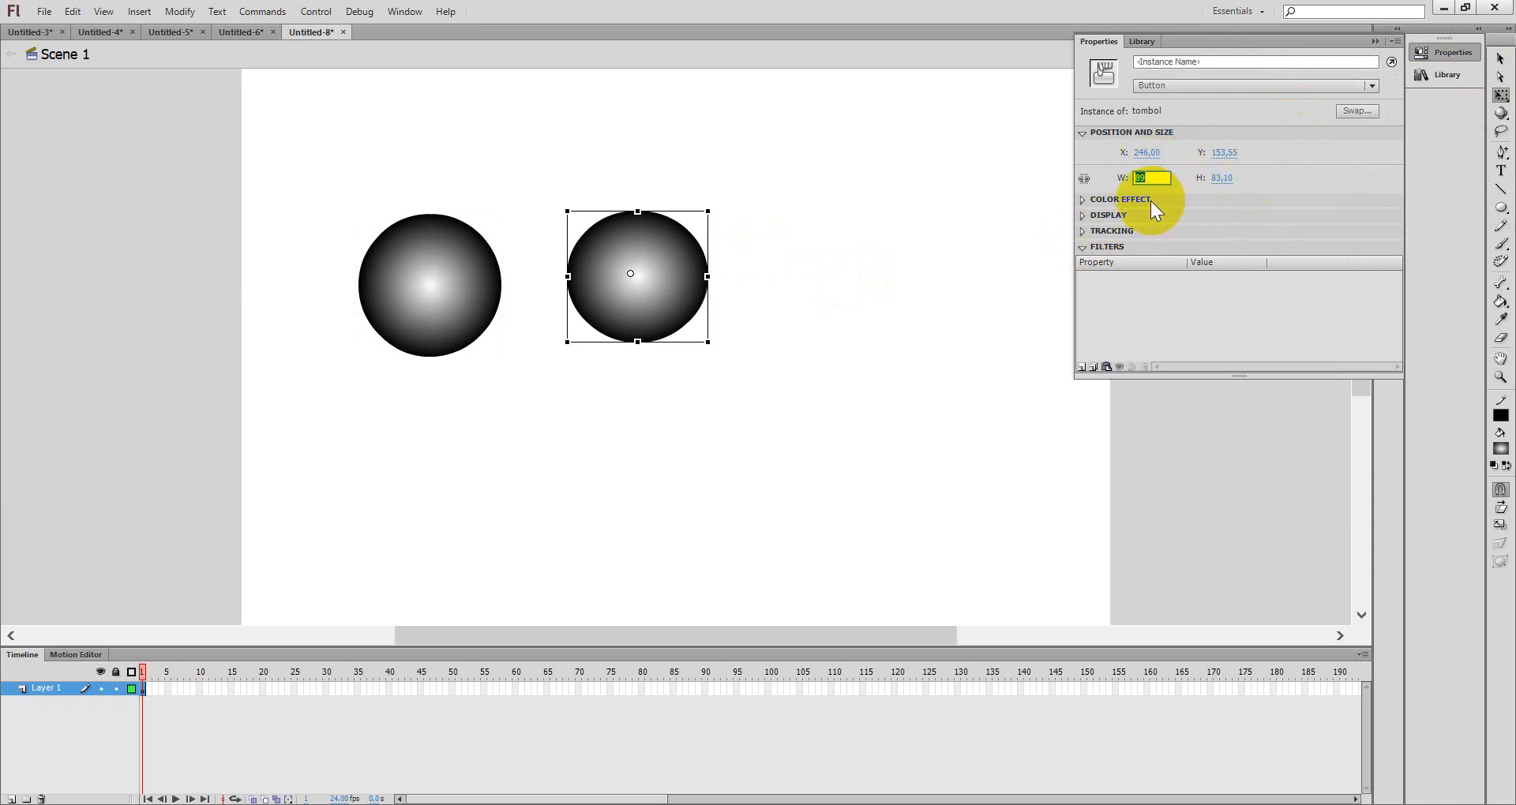
key(Tab)
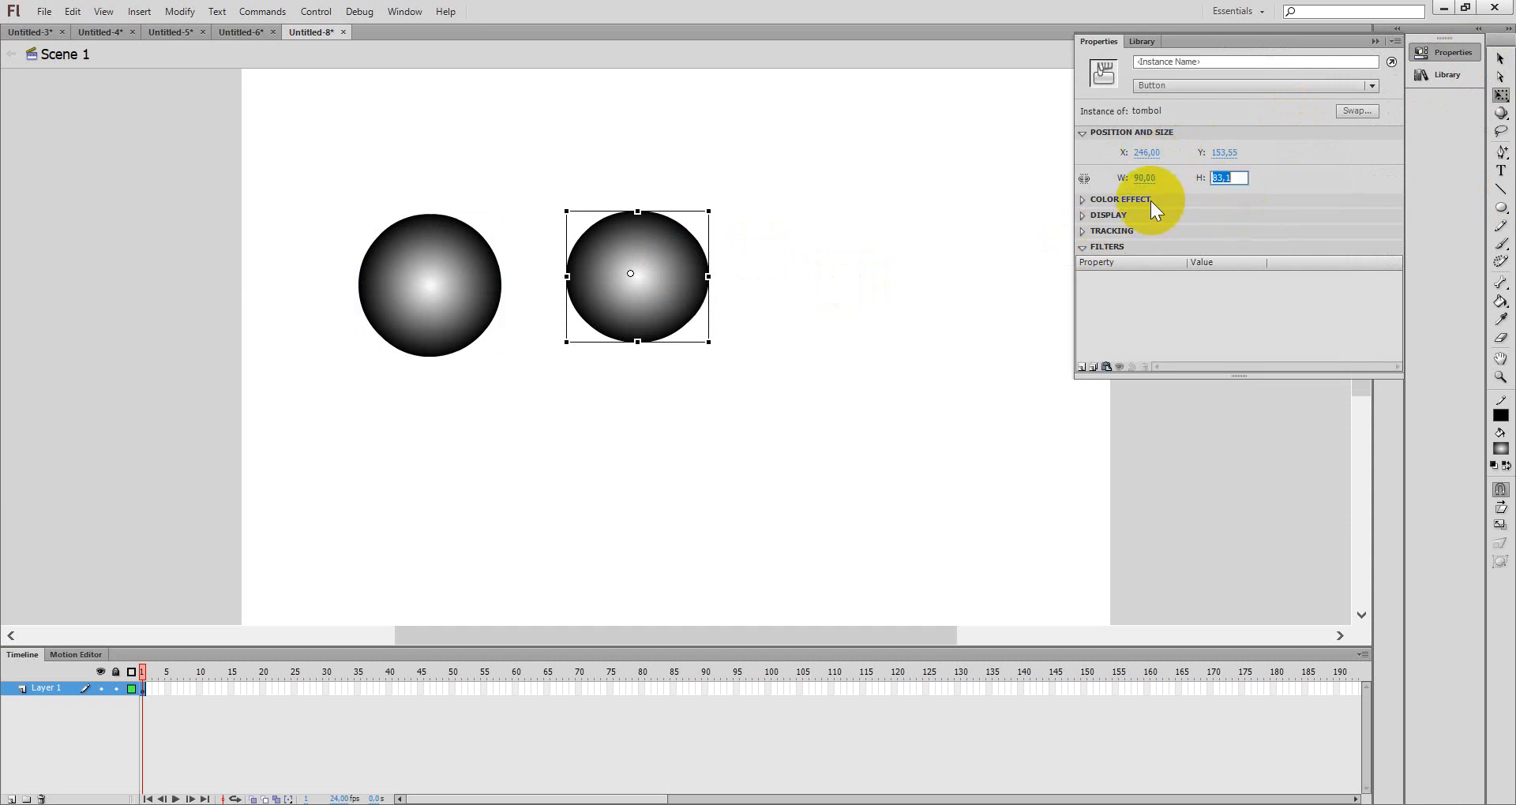
text(90)
key(Return)
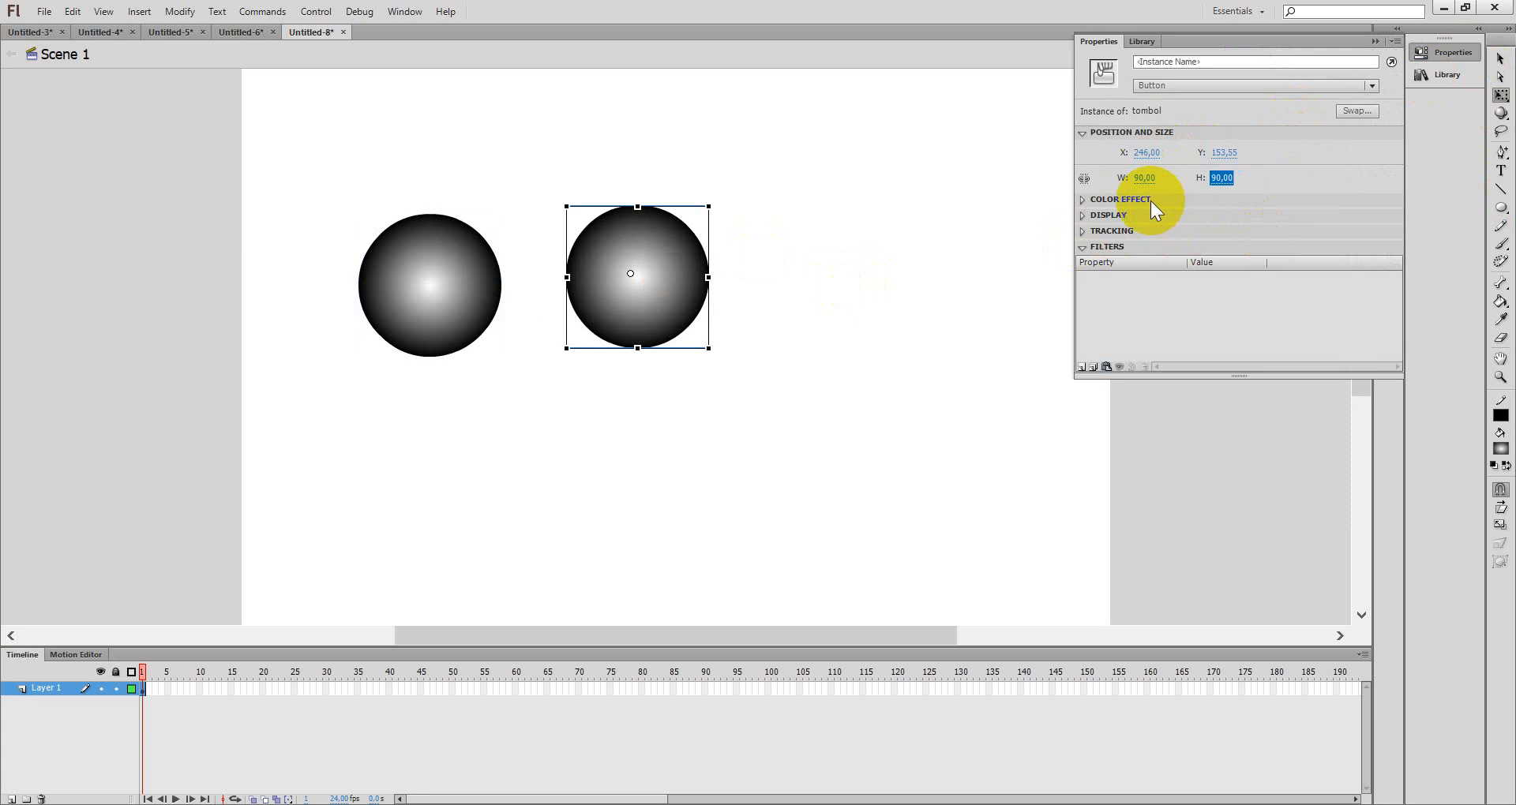
- Move the tombol instance closer beside the bola instance
click(785, 346)
drag(688, 306, 653, 320)
click(909, 327)
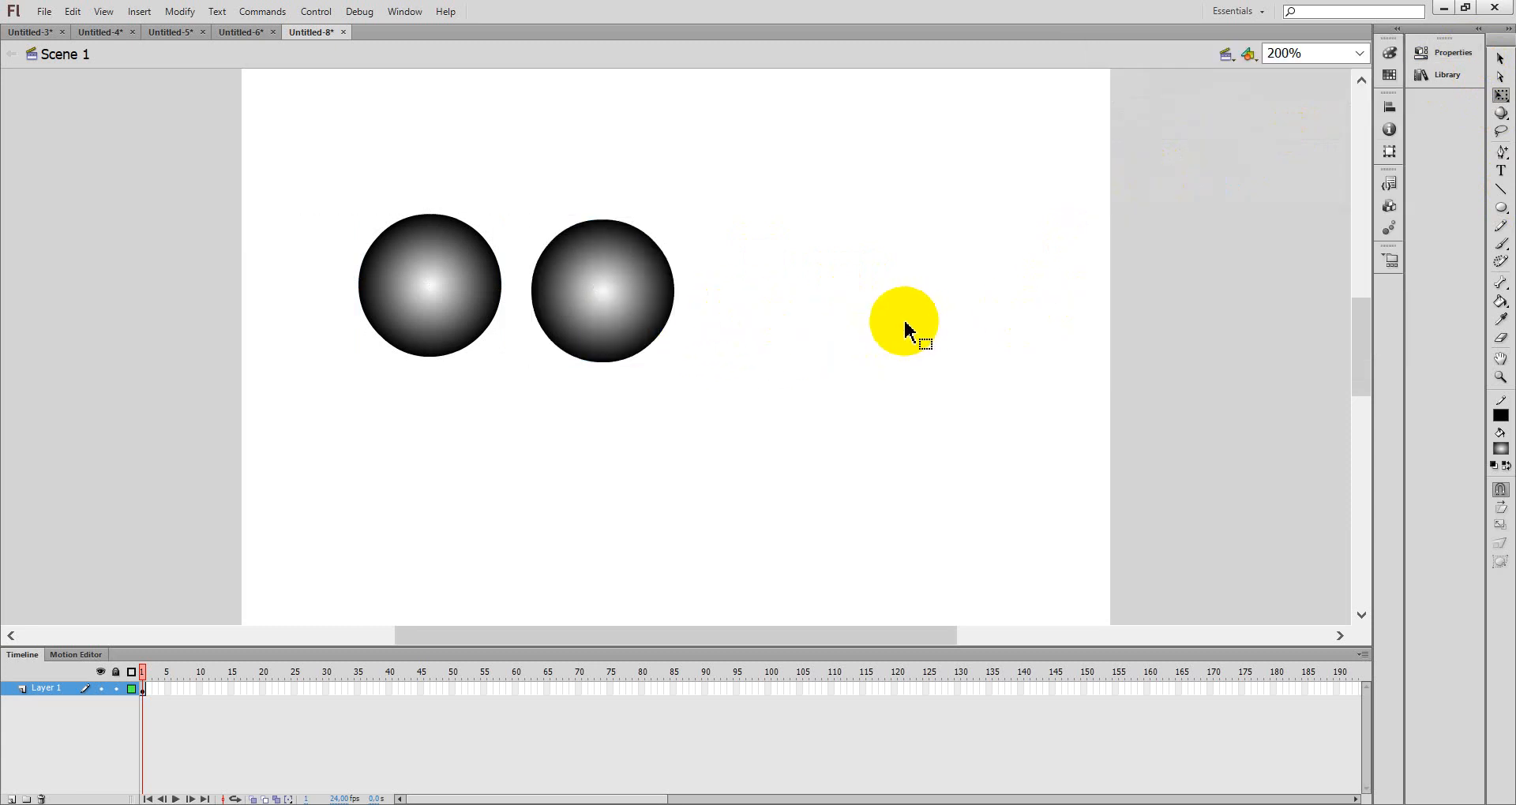
drag(475, 229, 457, 179)
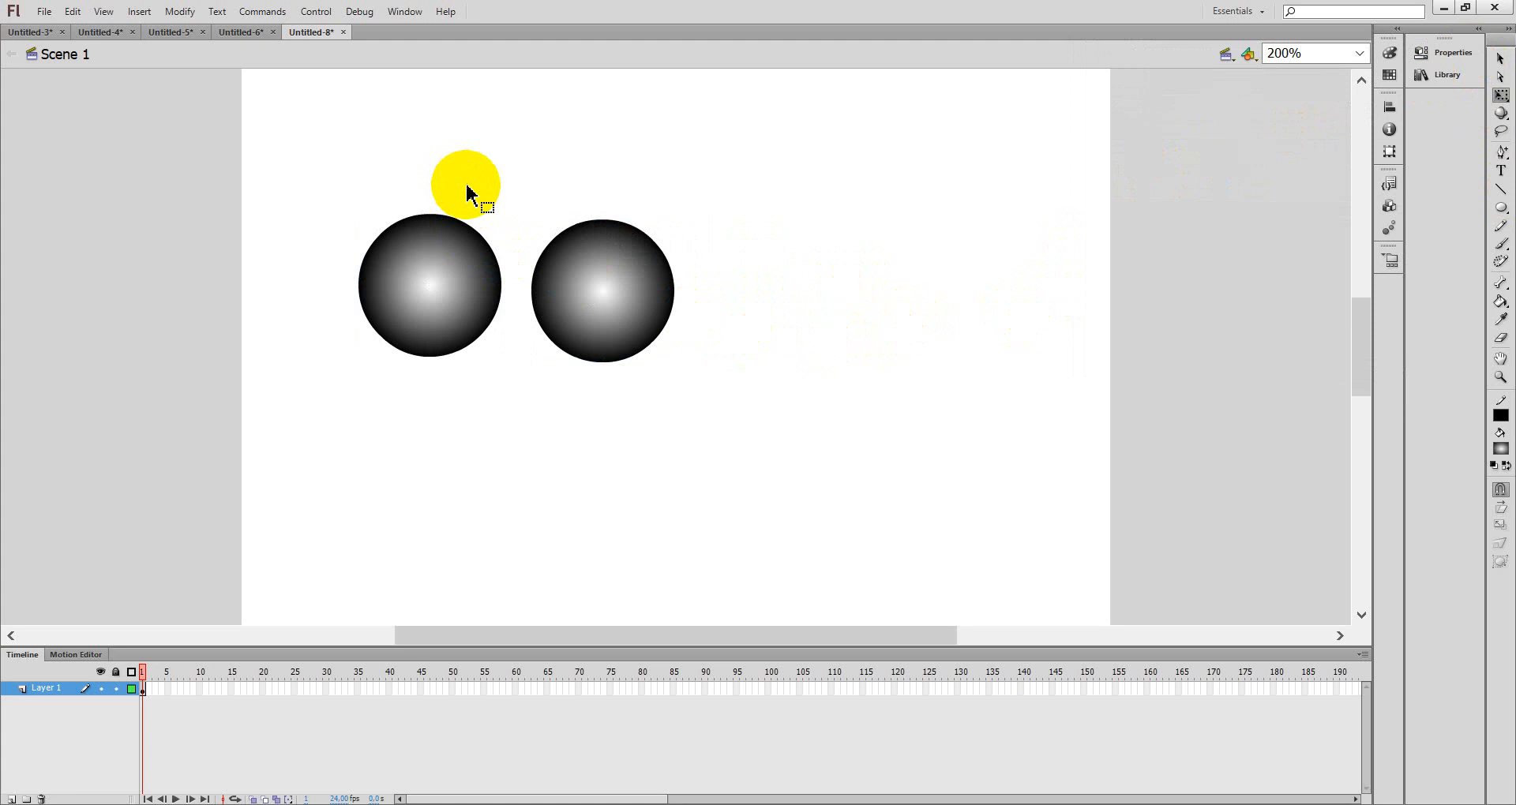
- Create a new Movie Clip symbol named bola bergerak
click(147, 13)
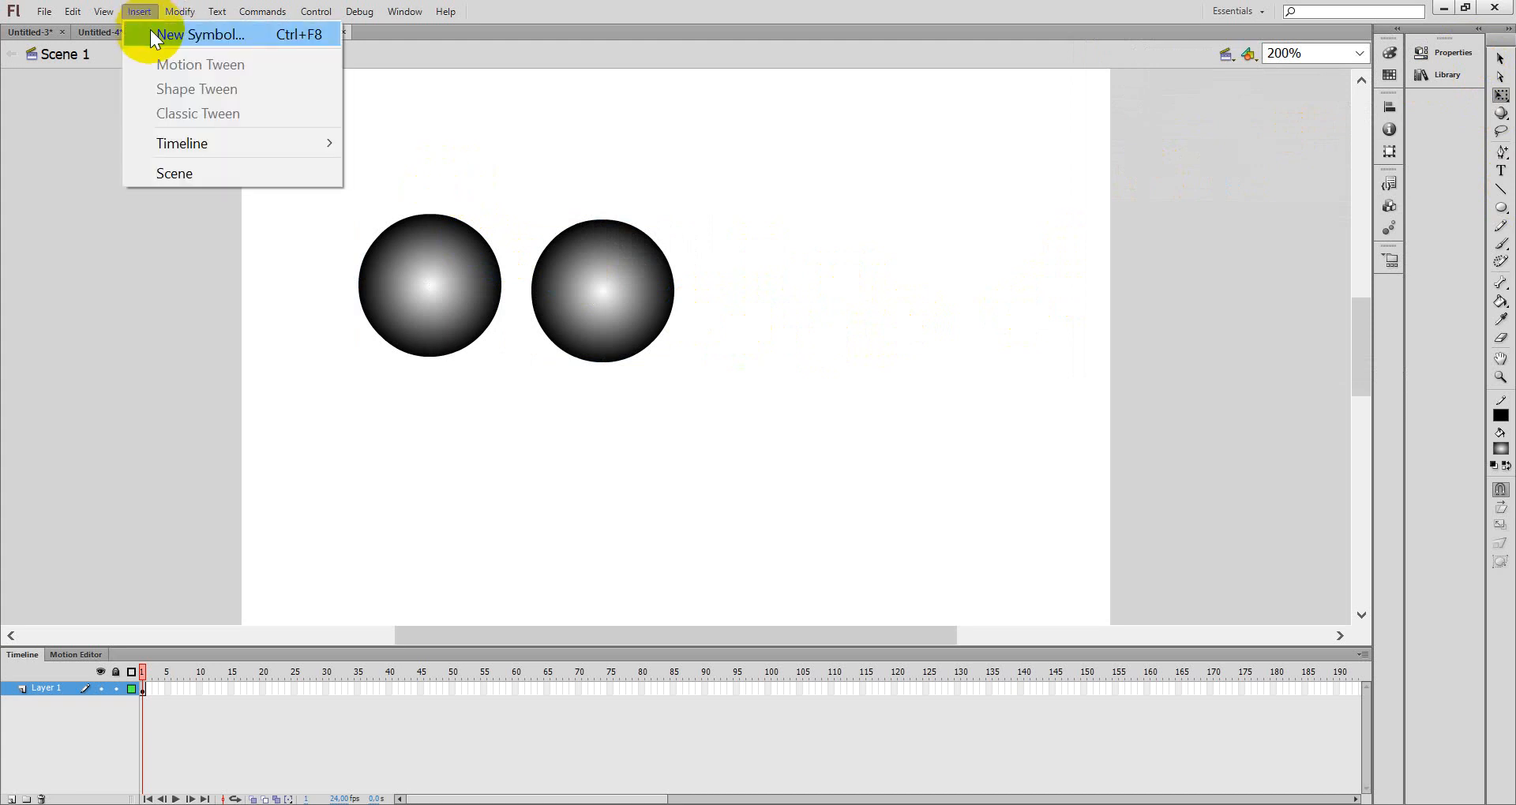
click(151, 34)
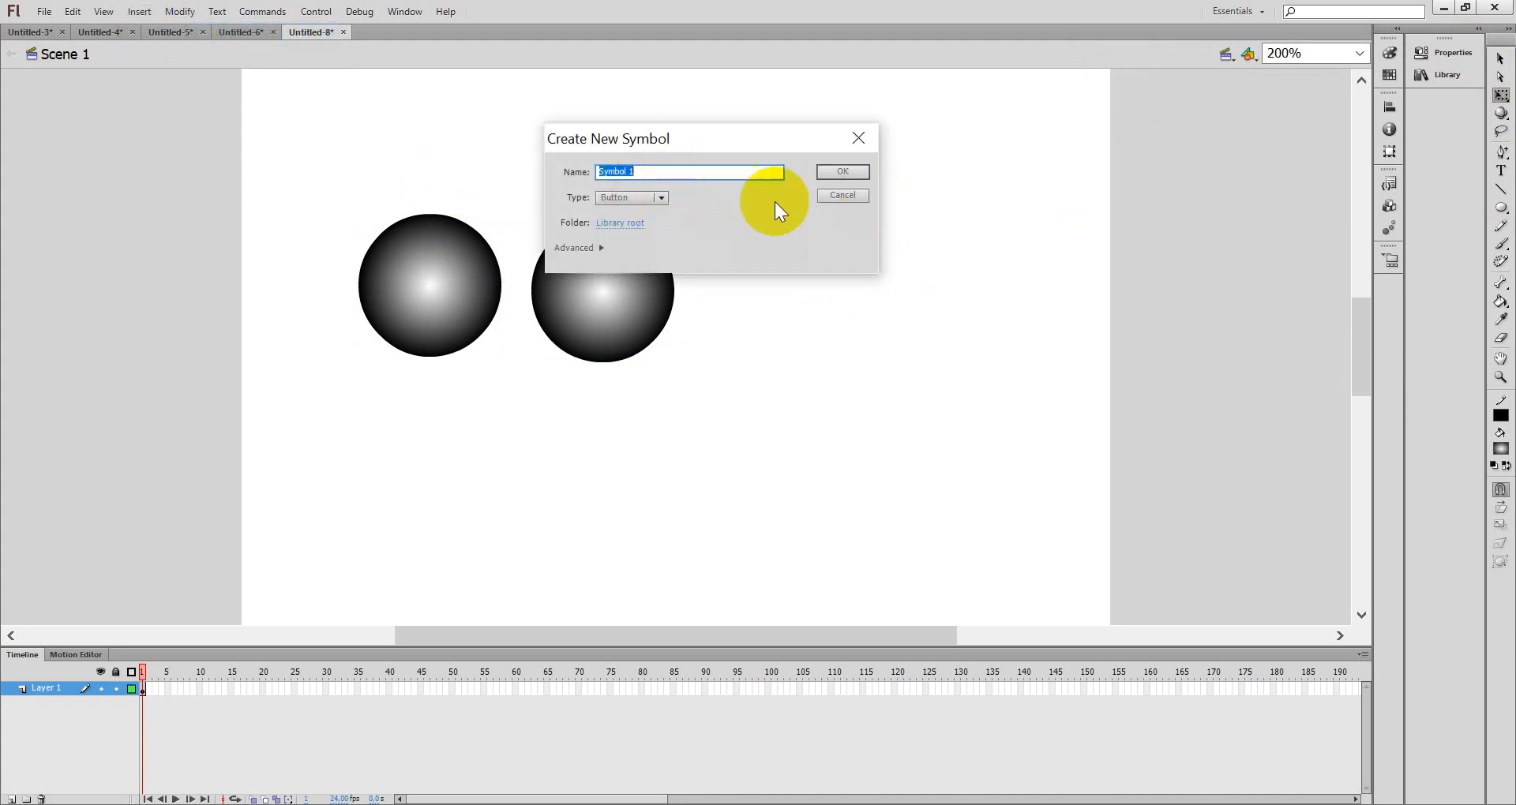
text(bola)
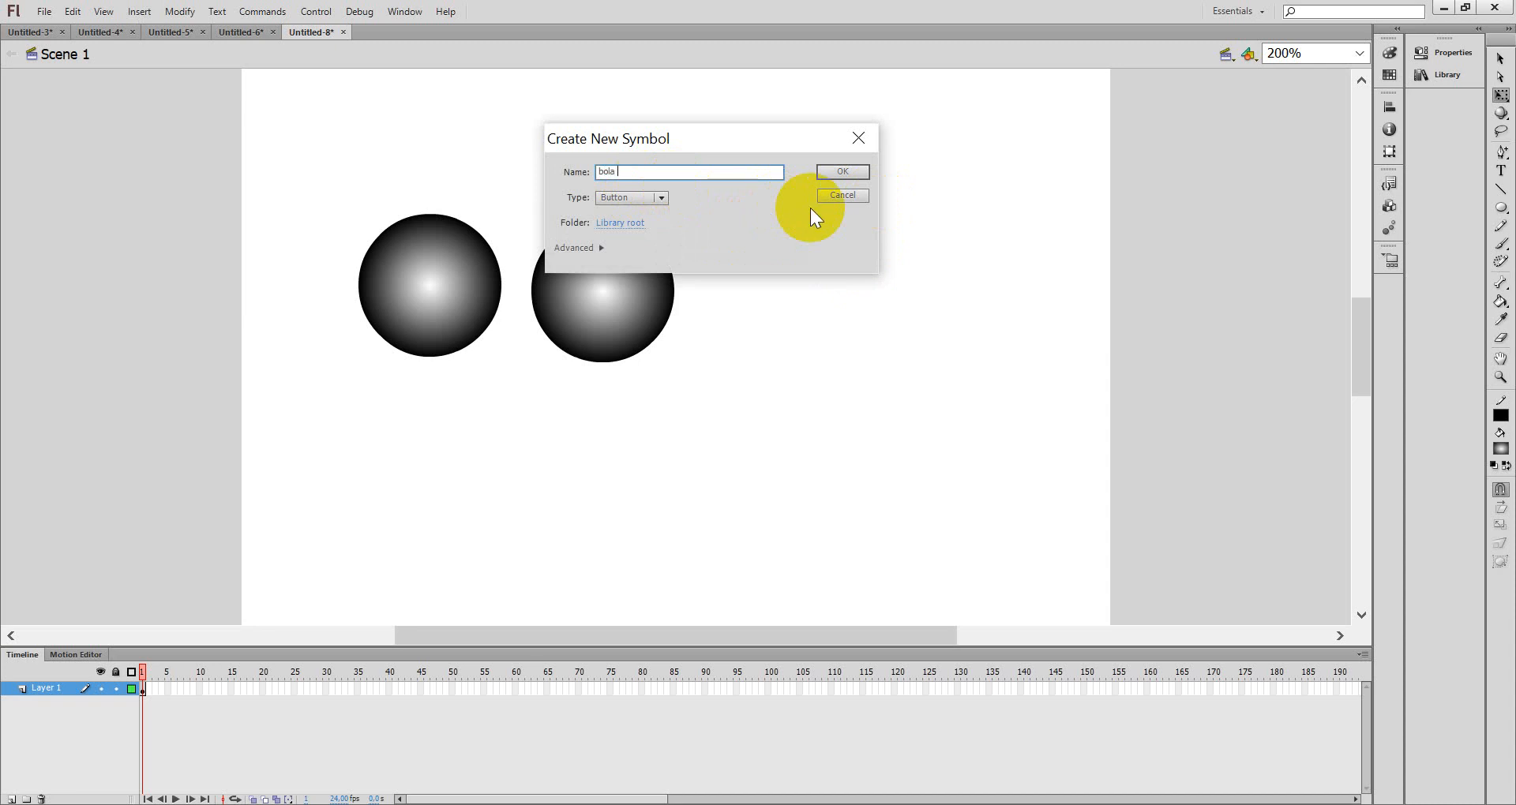
text( bergerak)
click(651, 201)
click(651, 215)
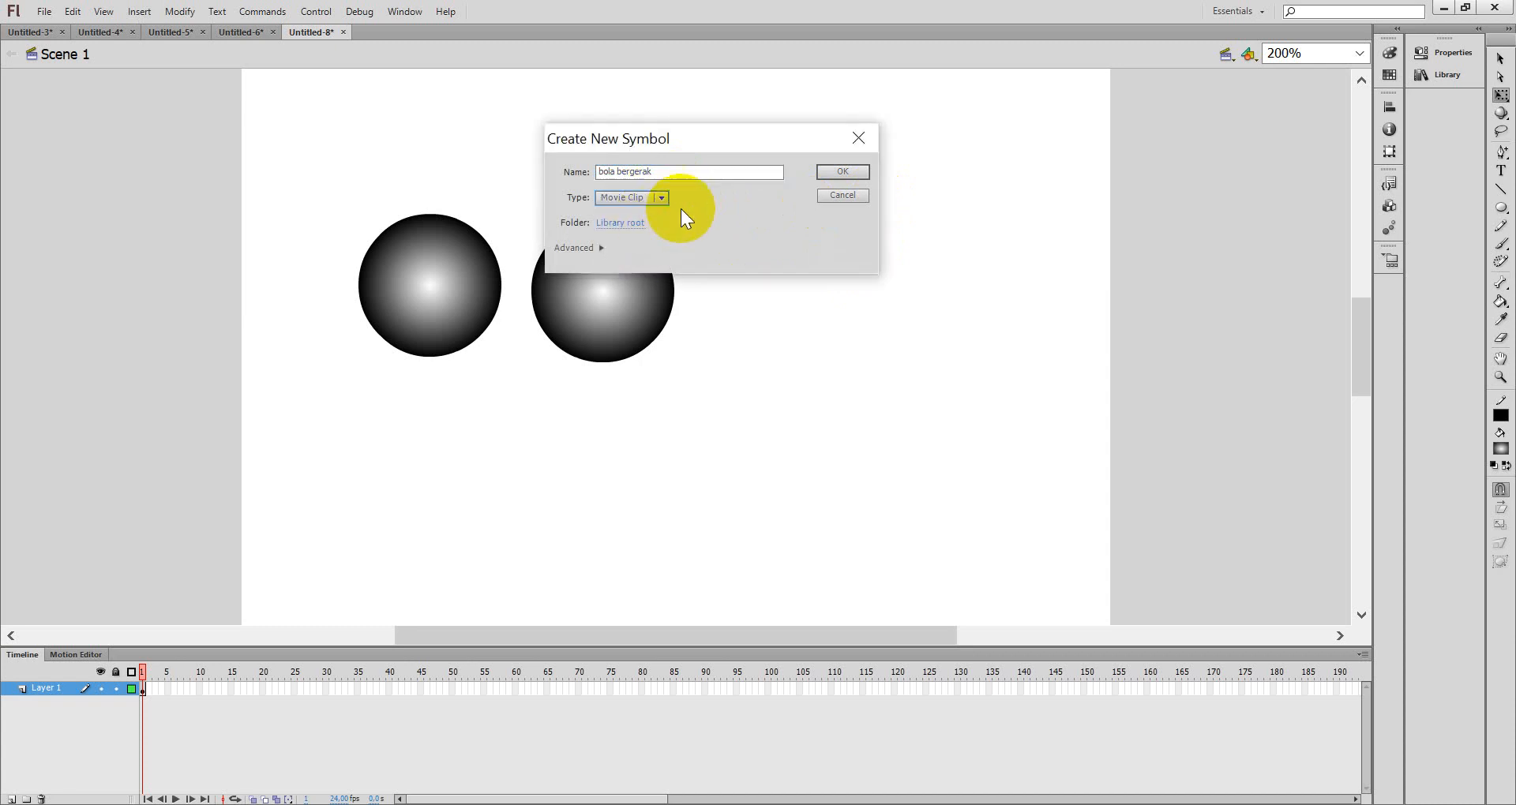
click(832, 173)
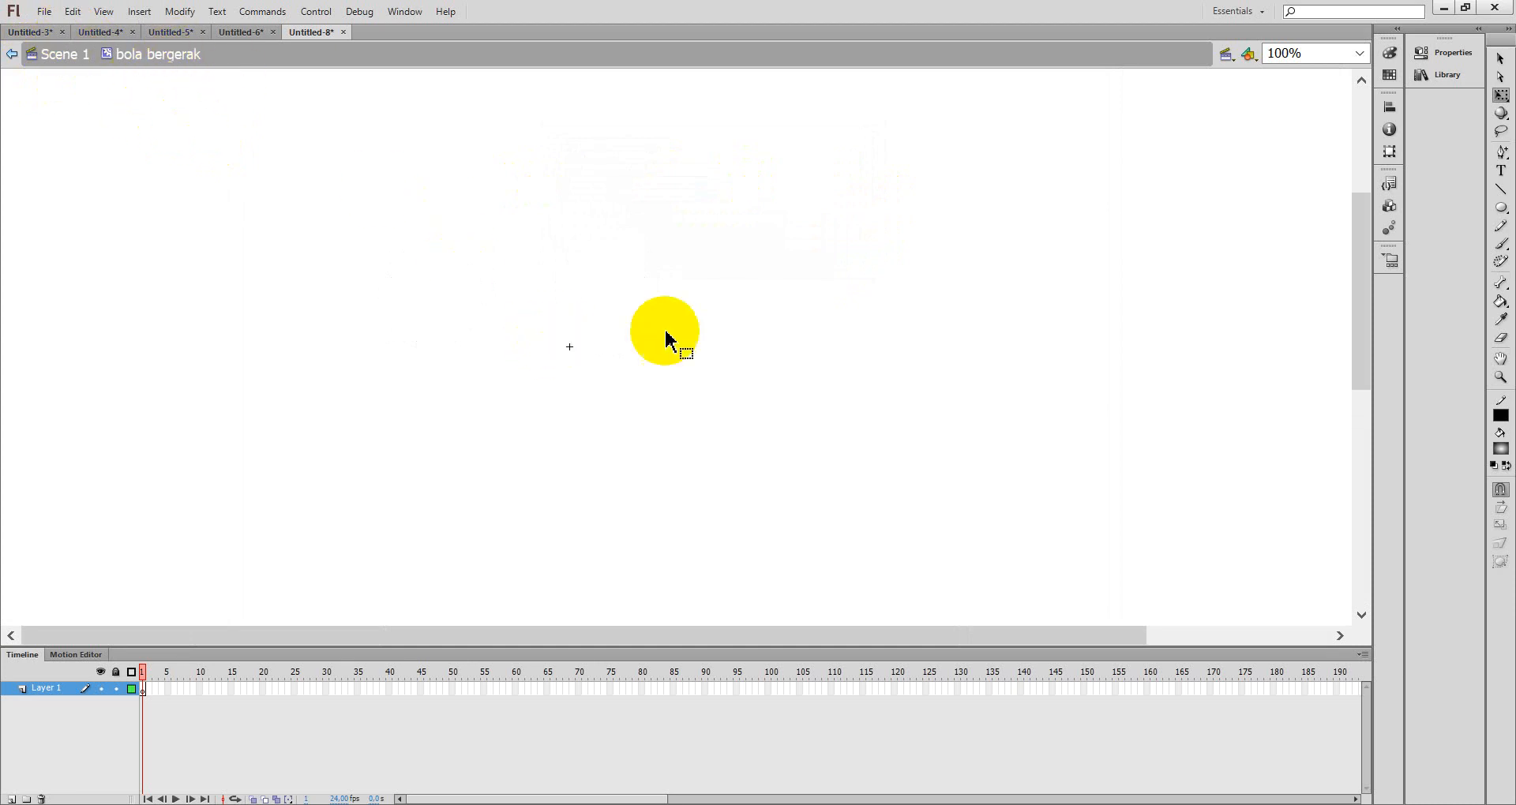
- Draw a gradient circle about 233 px wide centered on the symbol's registration point with the Oval tool
click(1501, 208)
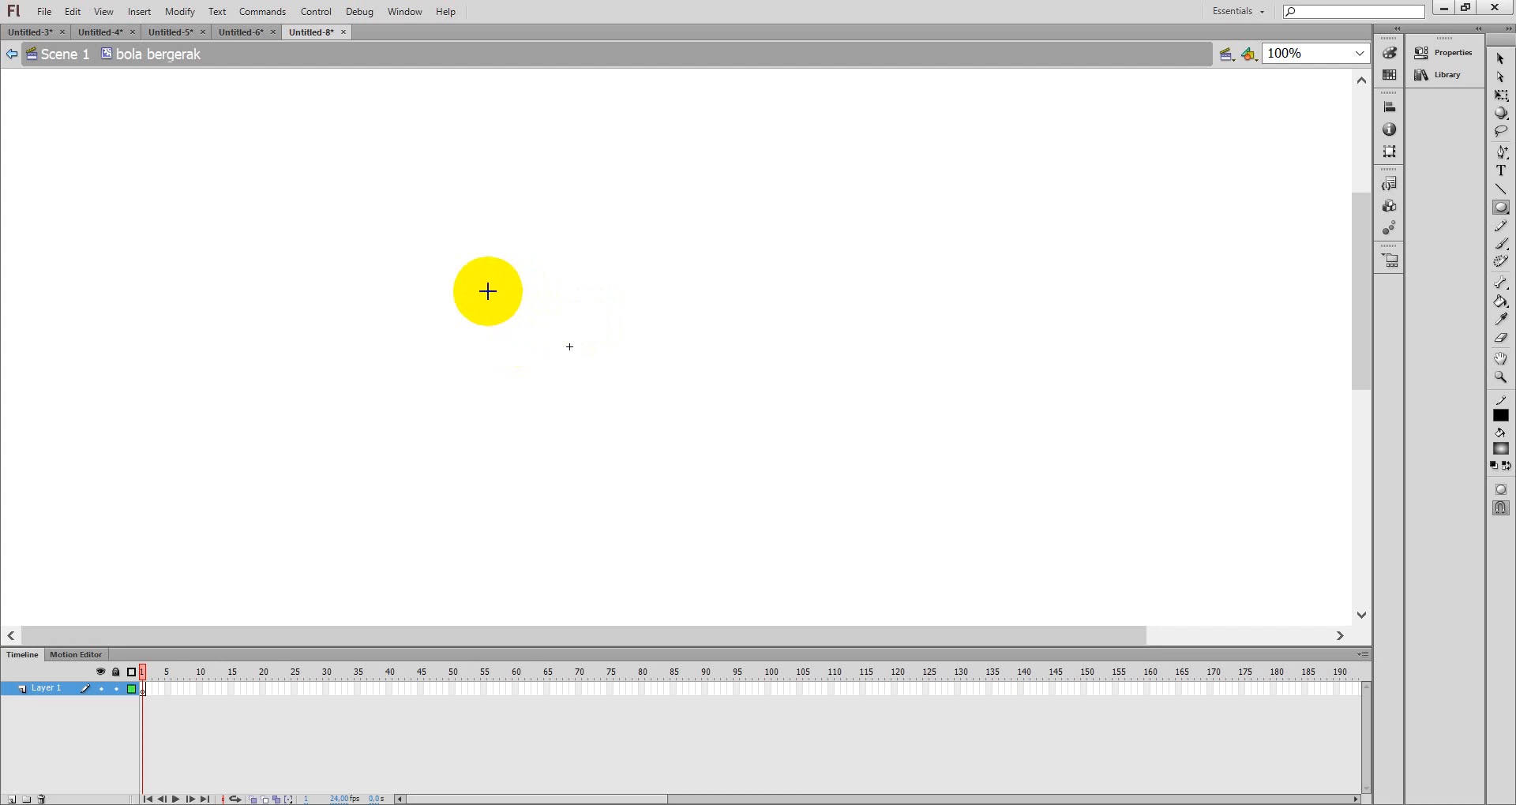
drag(468, 276, 652, 460)
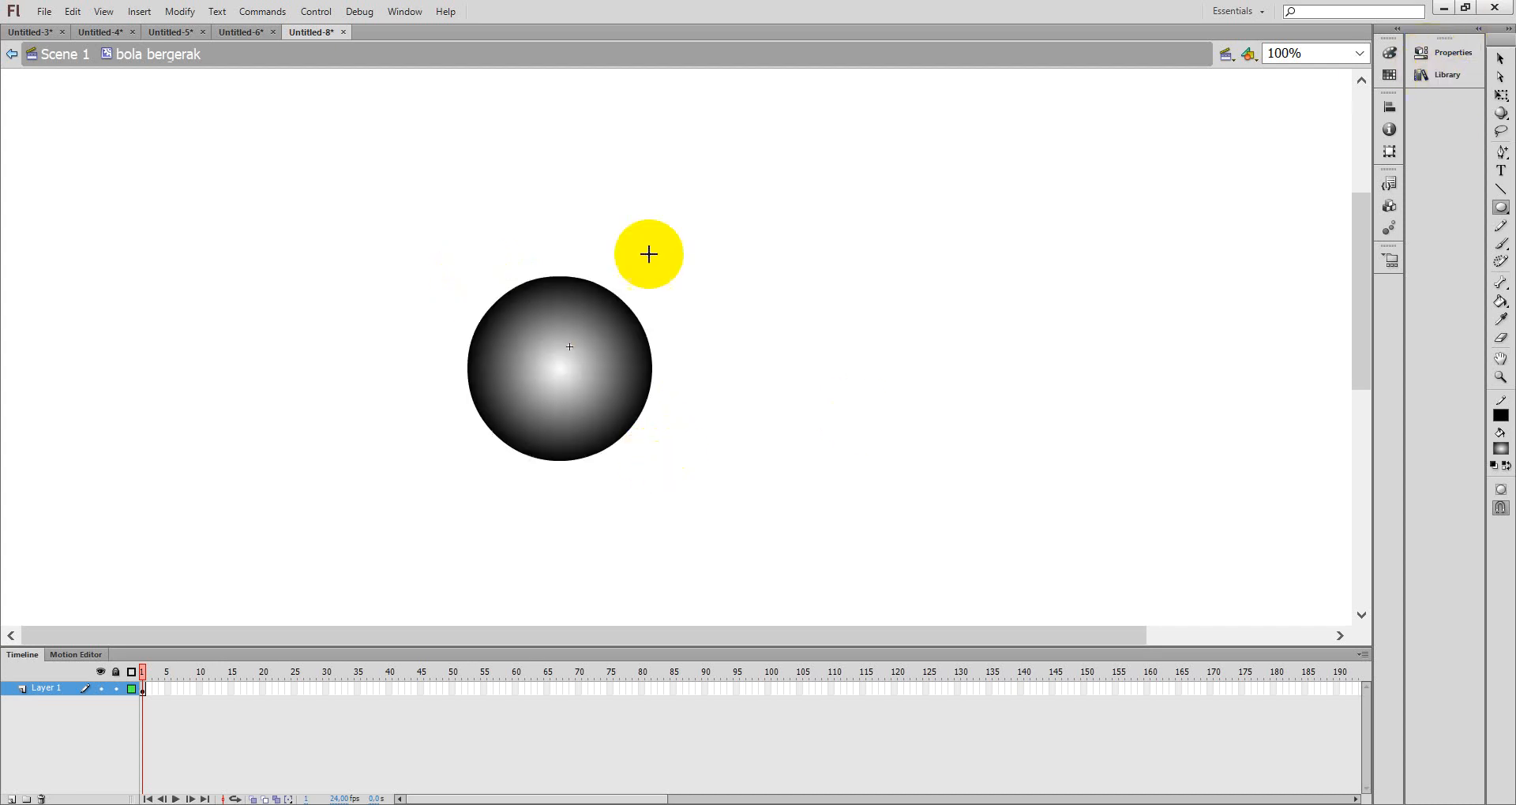
- Select the whole circle and set its width and height to 90
click(1501, 57)
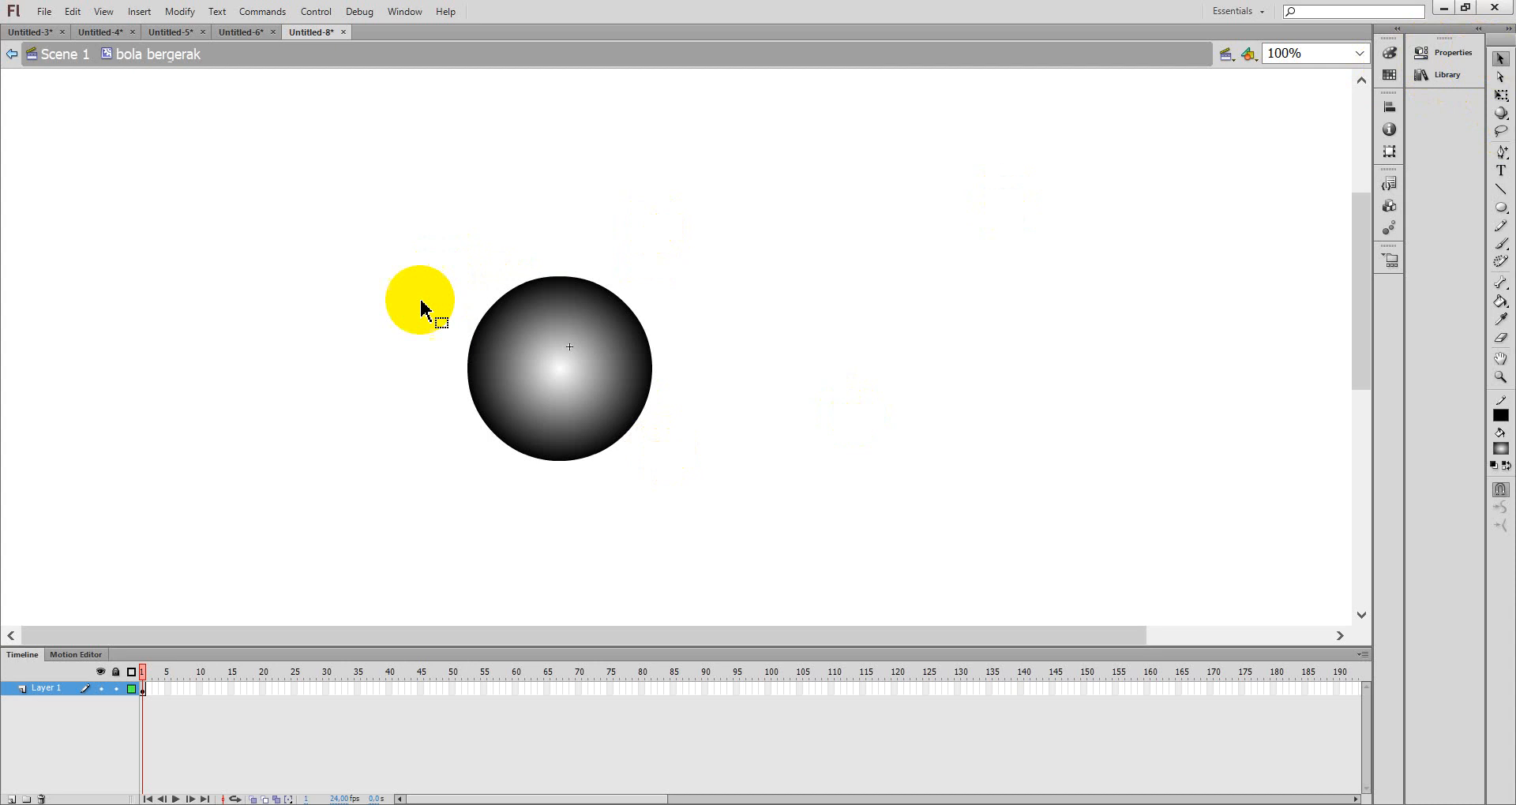
drag(401, 224, 702, 495)
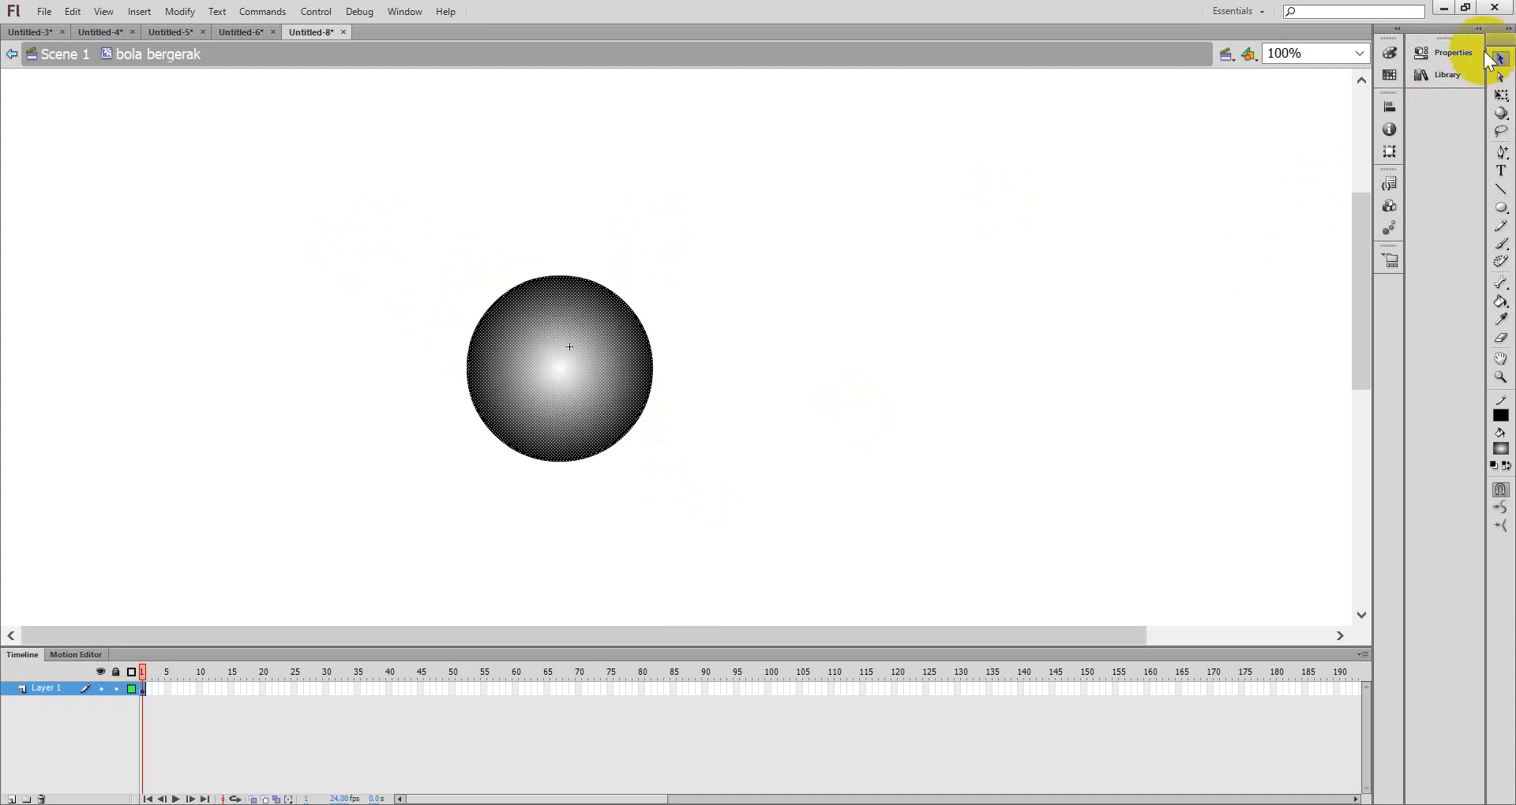
click(1447, 52)
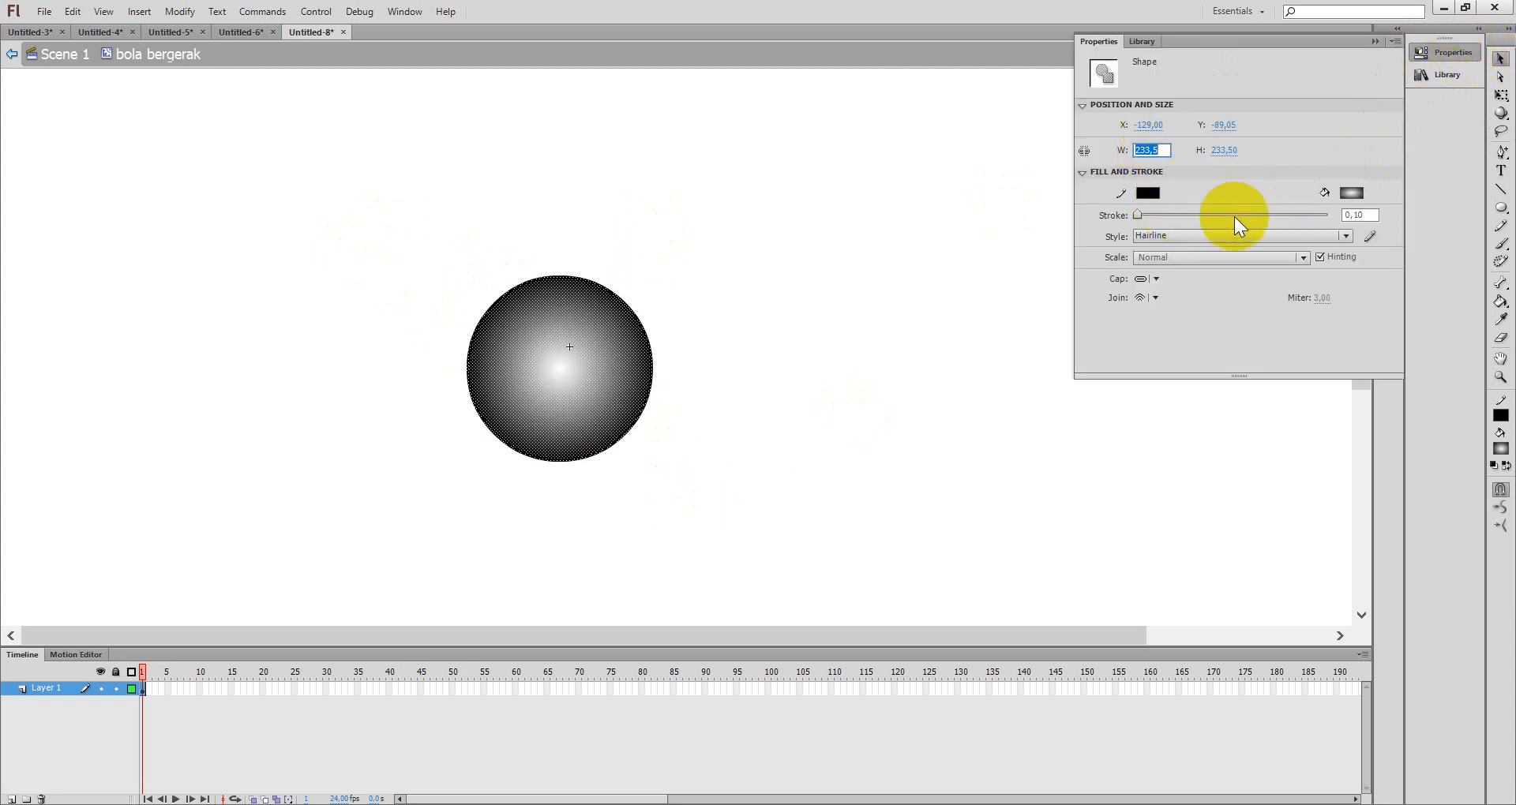
text(90)
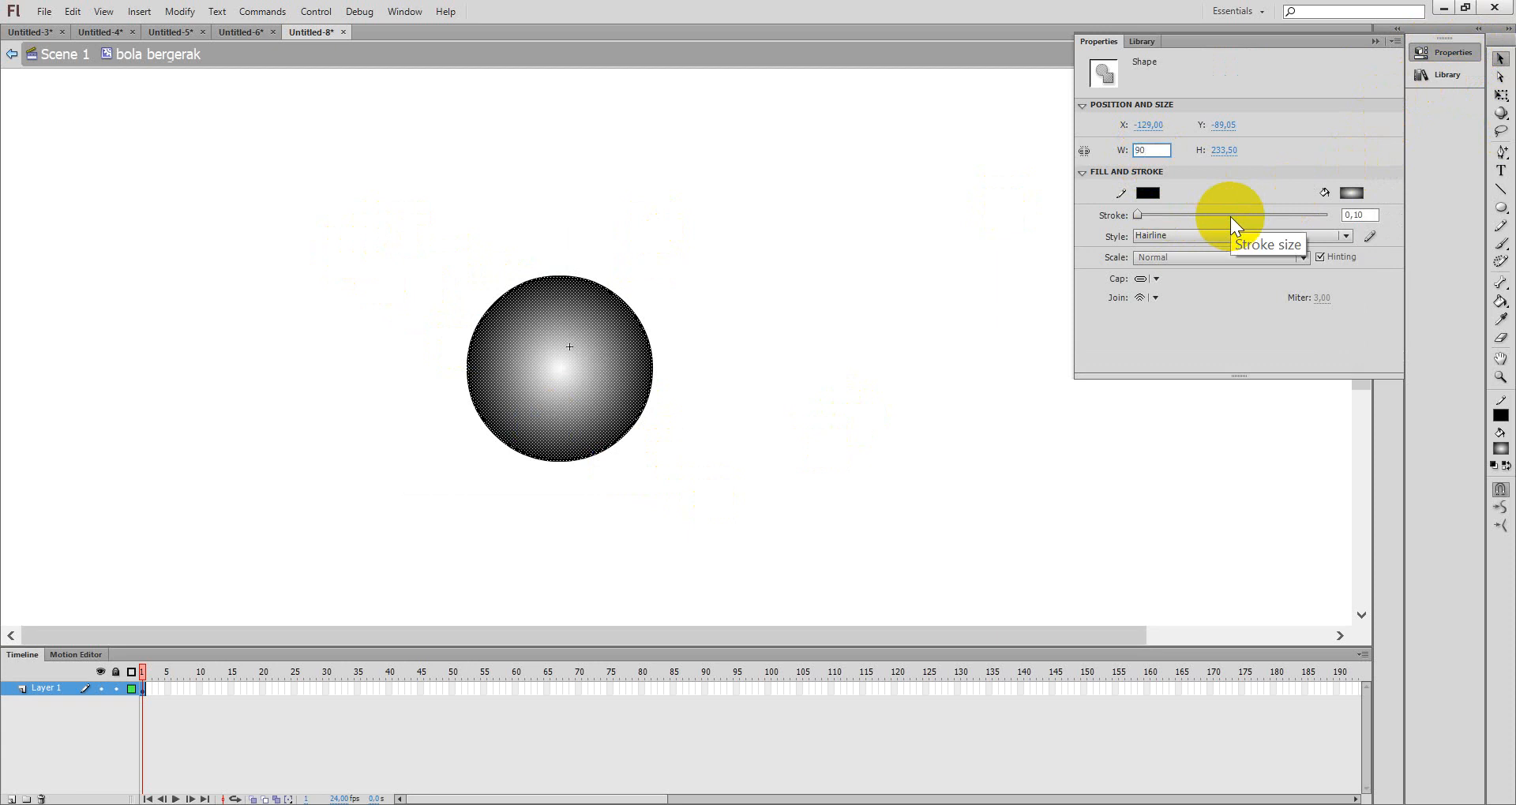
key(Tab)
text(90)
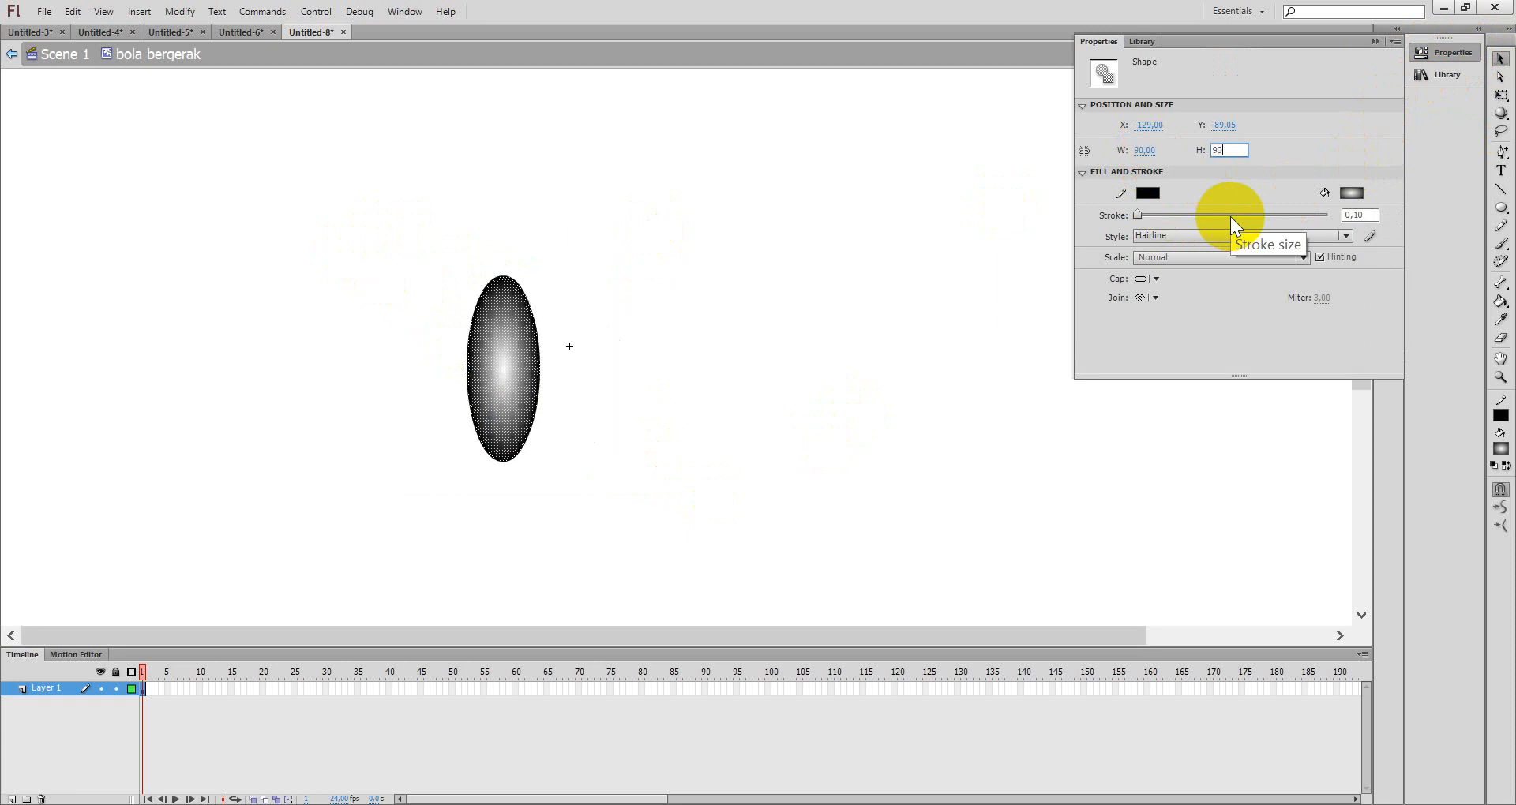
key(Return)
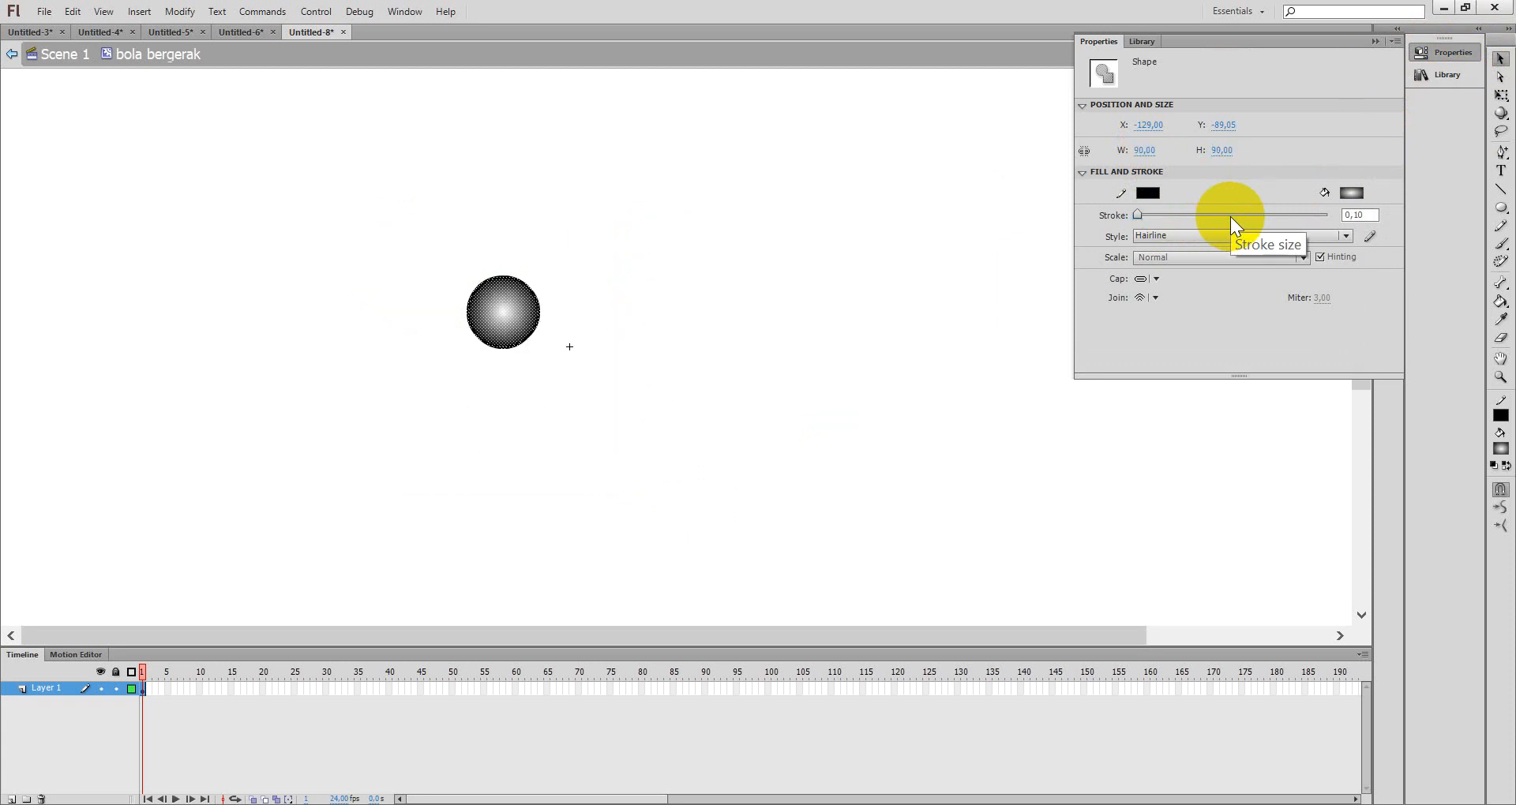
- Move the circle's gradient highlight toward its upper left with the Gradient Transform tool
click(1375, 41)
click(1357, 52)
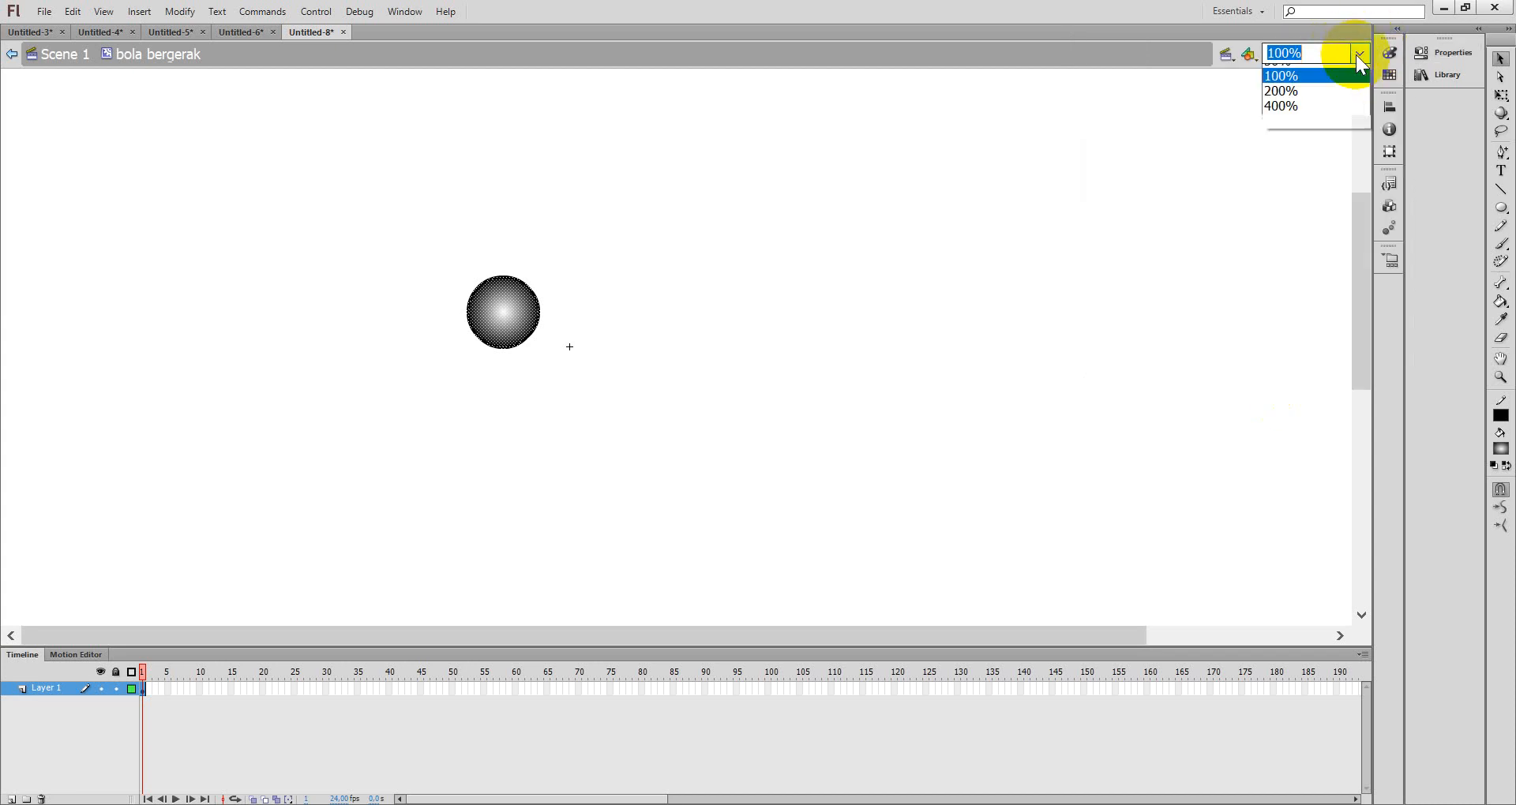
click(1300, 180)
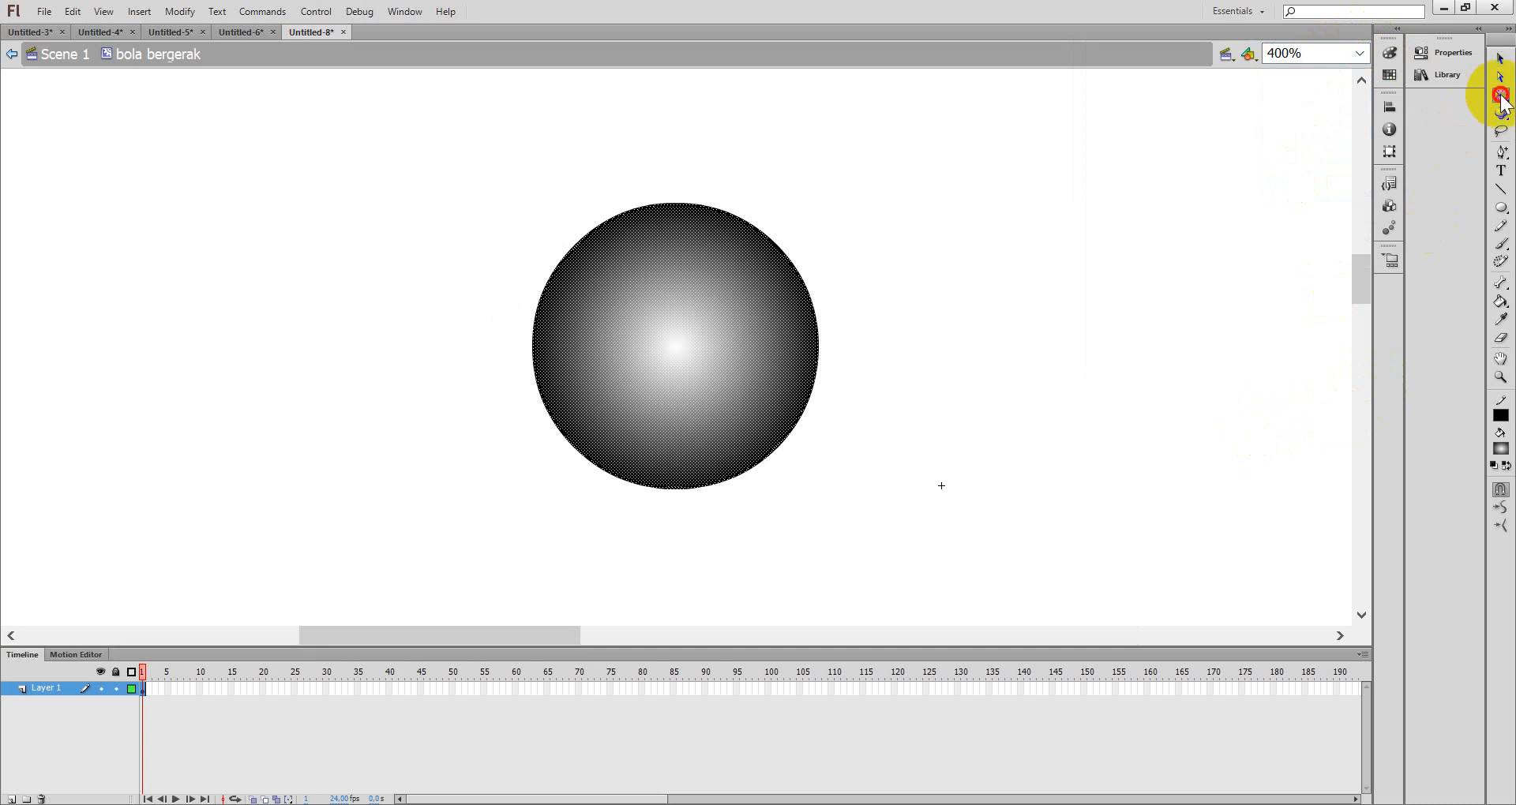
click(1502, 101)
click(1469, 112)
click(666, 347)
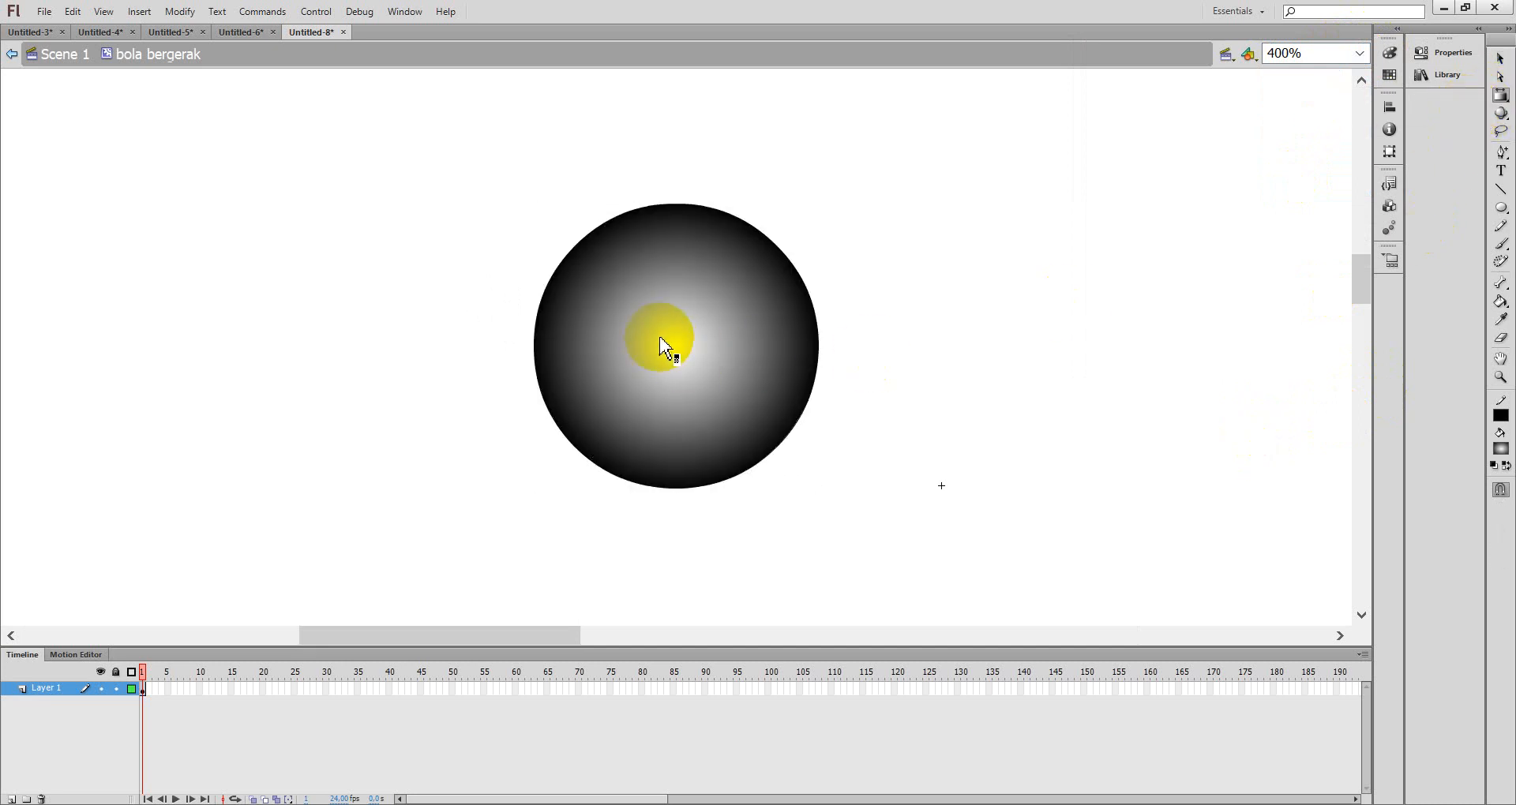
drag(666, 347, 595, 265)
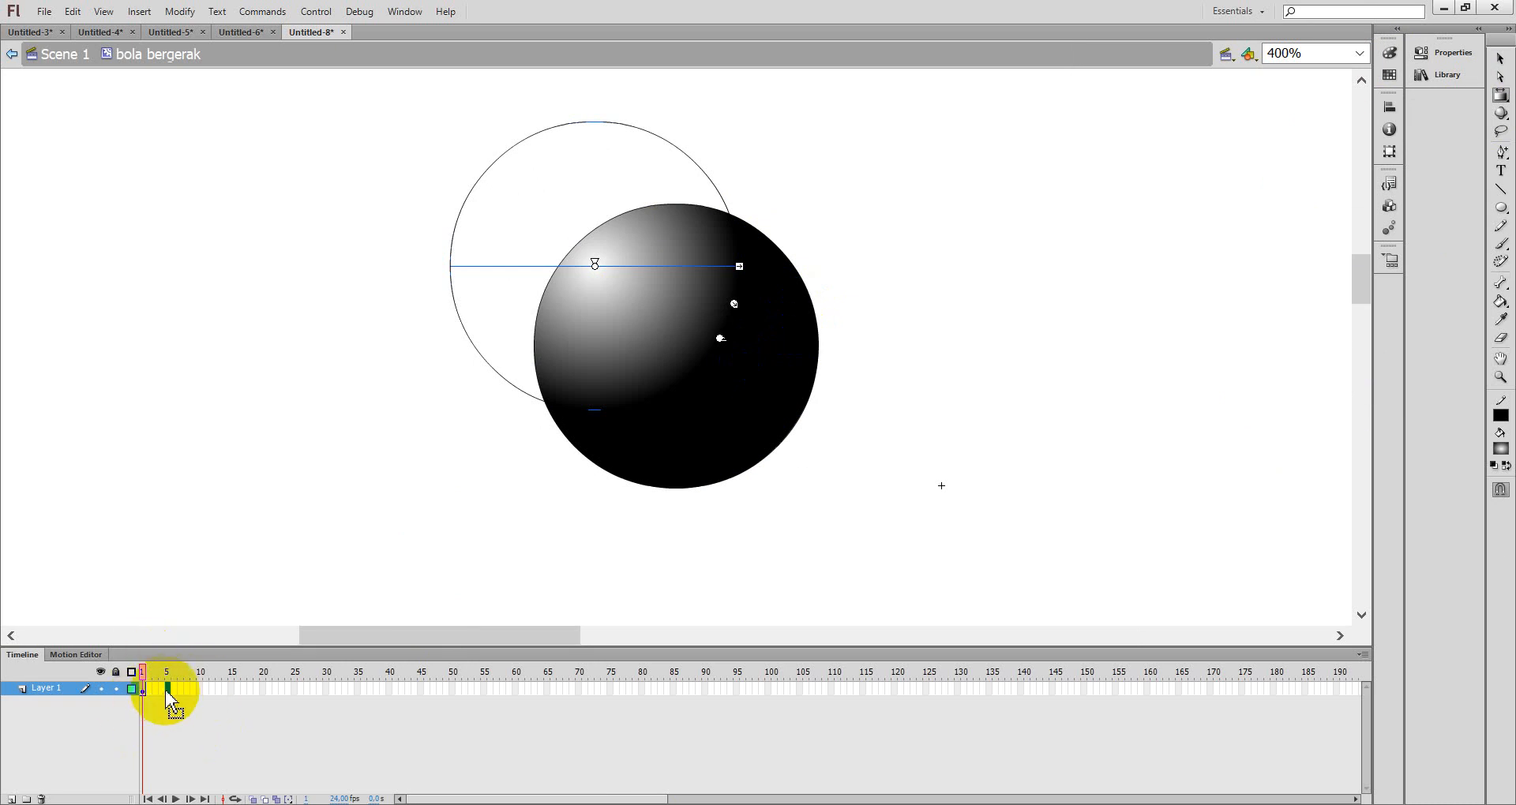
- Insert a keyframe at frame 5 of the movie clip's timeline
right_click(169, 688)
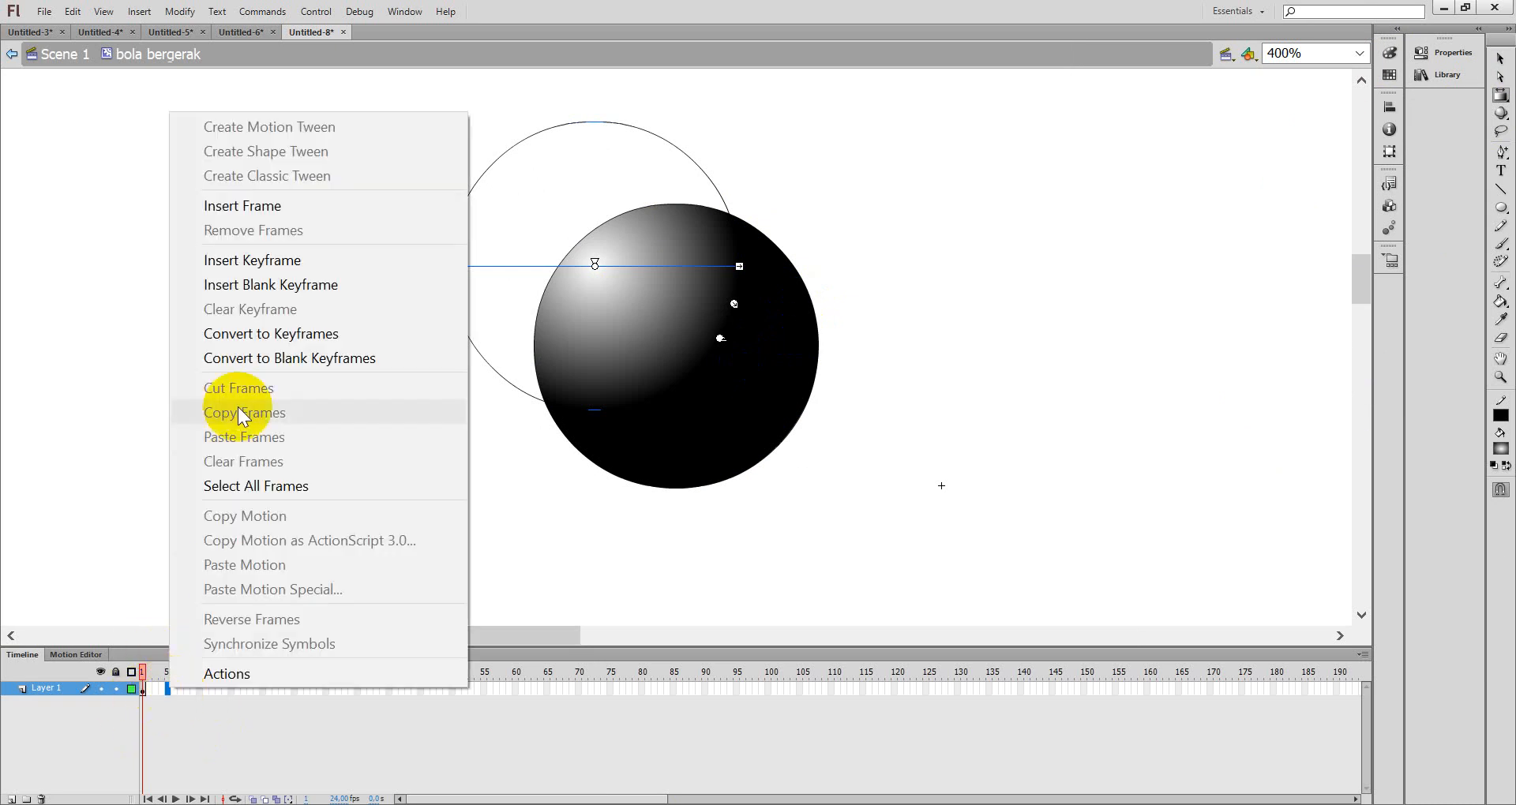
click(258, 261)
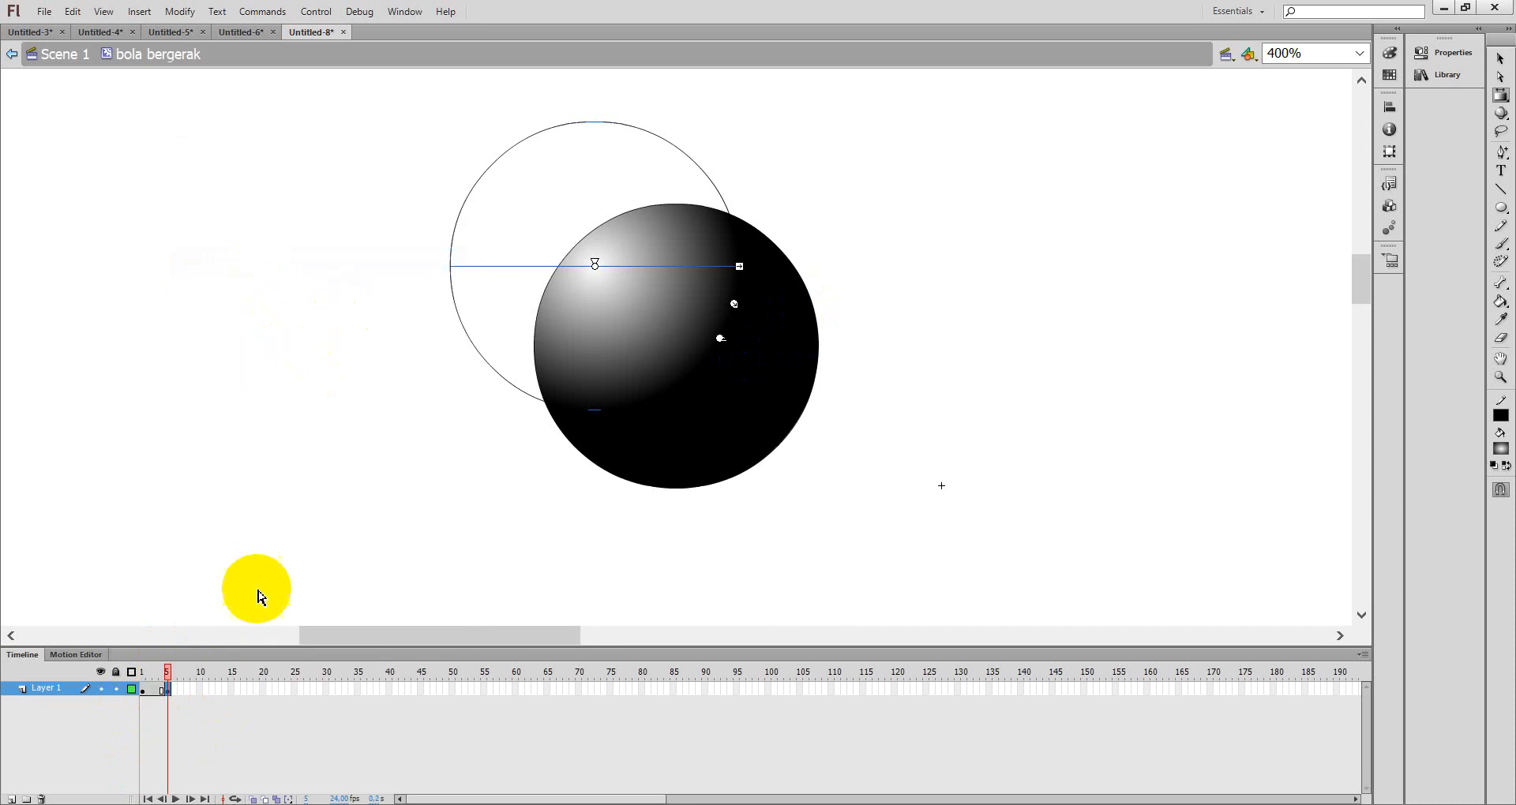
click(142, 690)
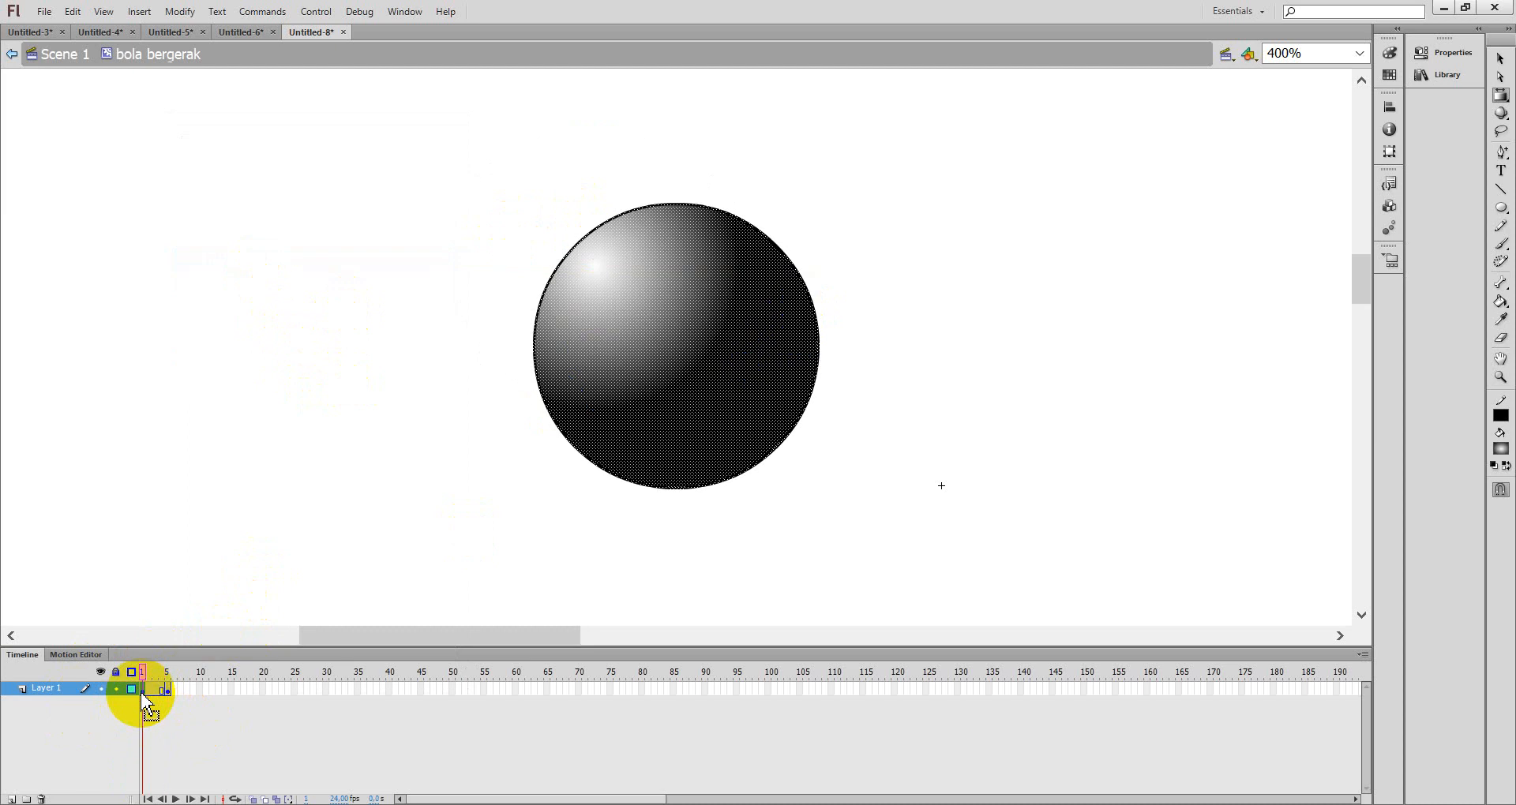
drag(145, 701, 172, 700)
click(667, 440)
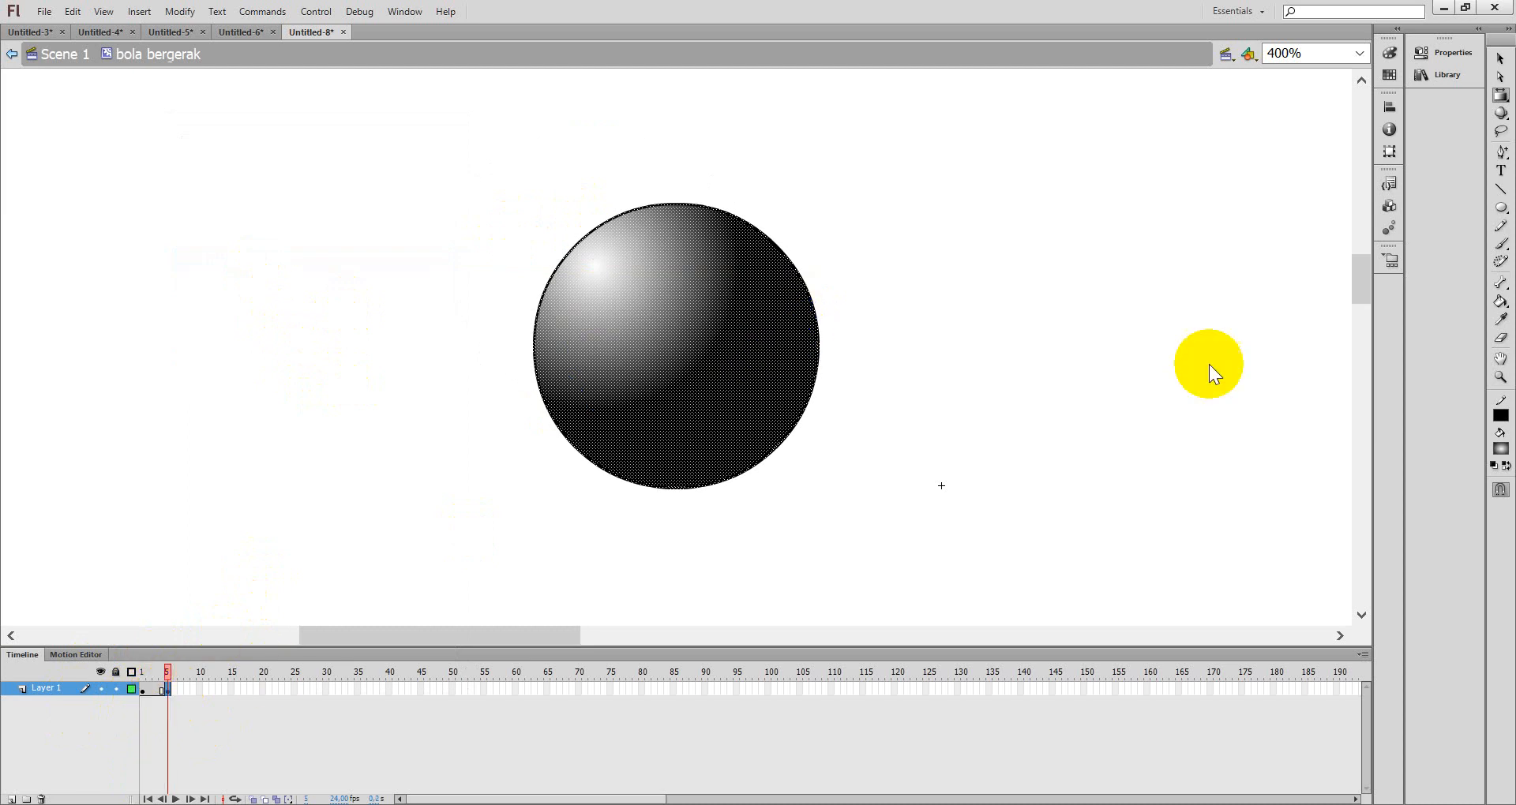
- Move the ball's gradient highlight to its right side at frame 5 with the Gradient Transform tool
click(1500, 96)
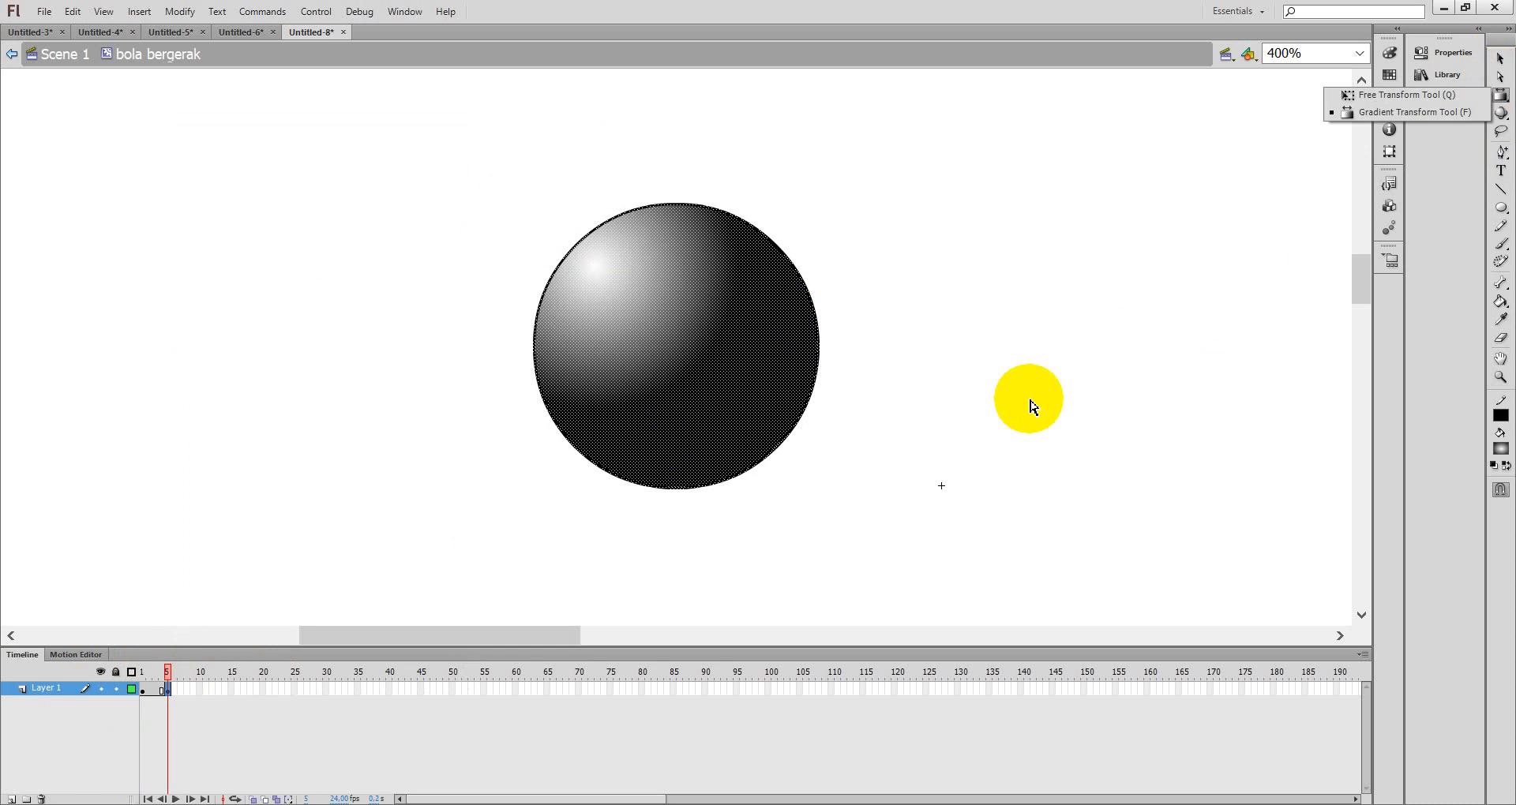
click(1394, 111)
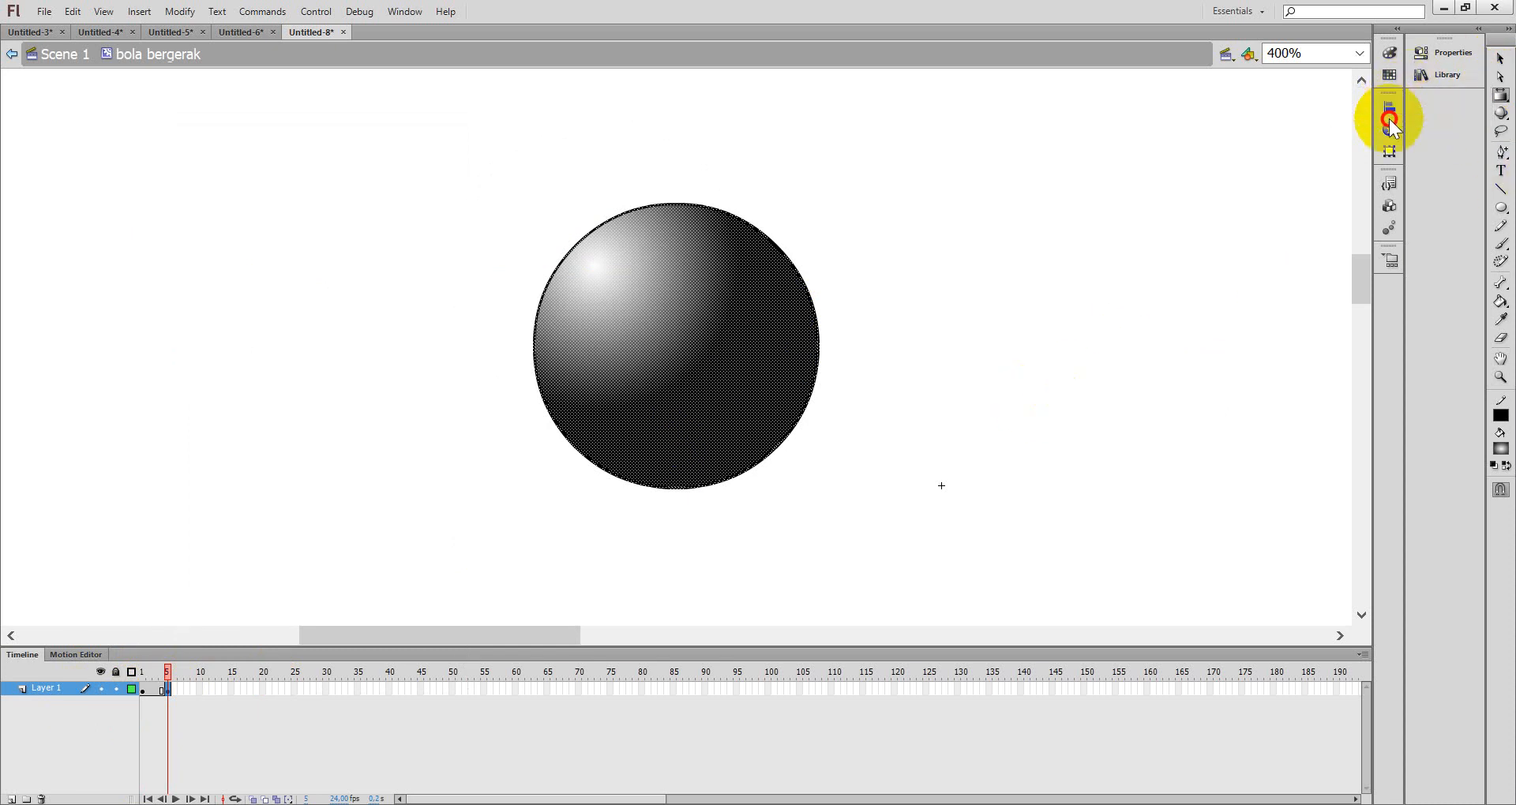
click(649, 325)
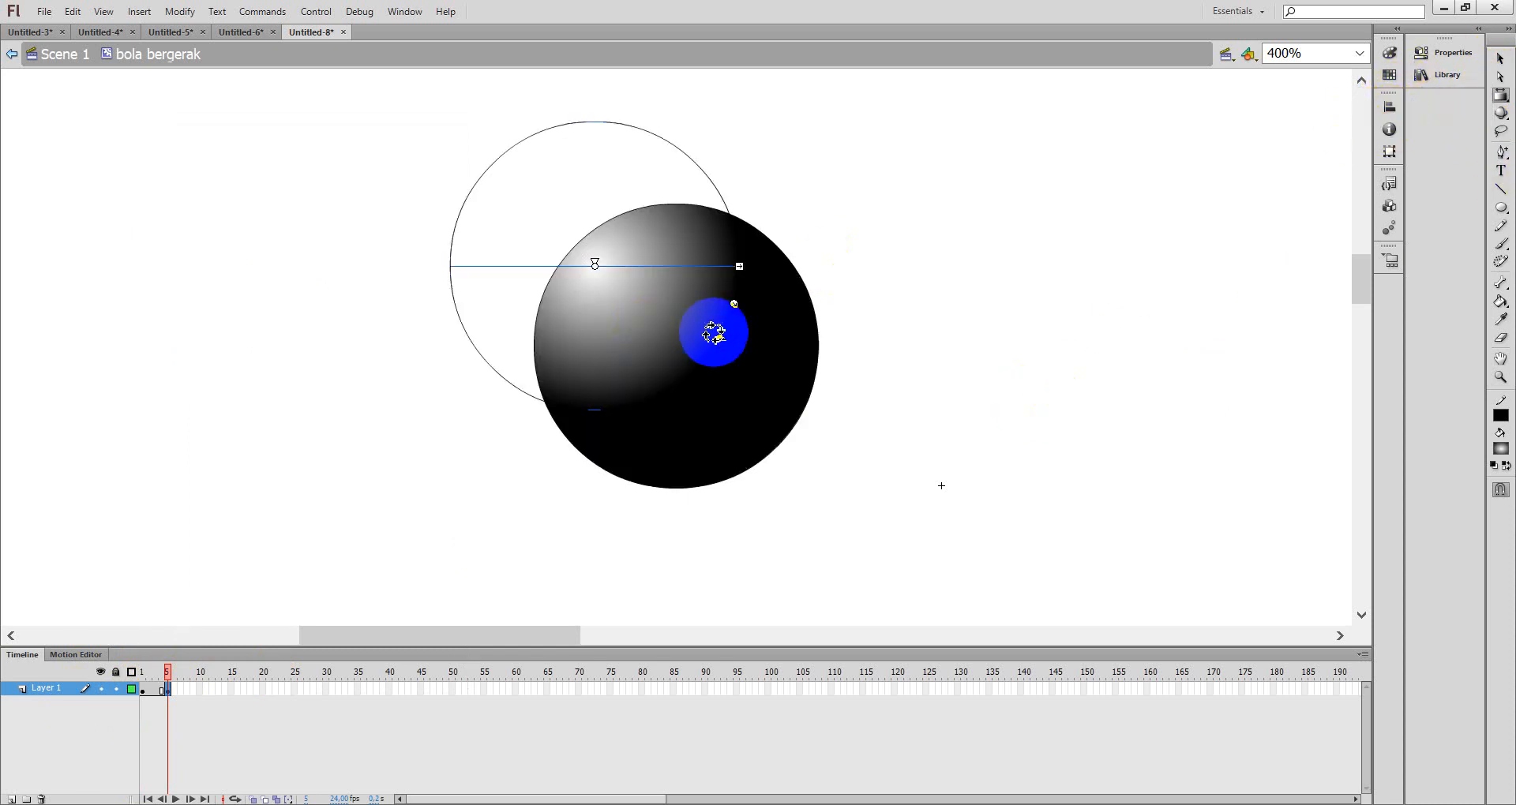
click(573, 122)
click(668, 338)
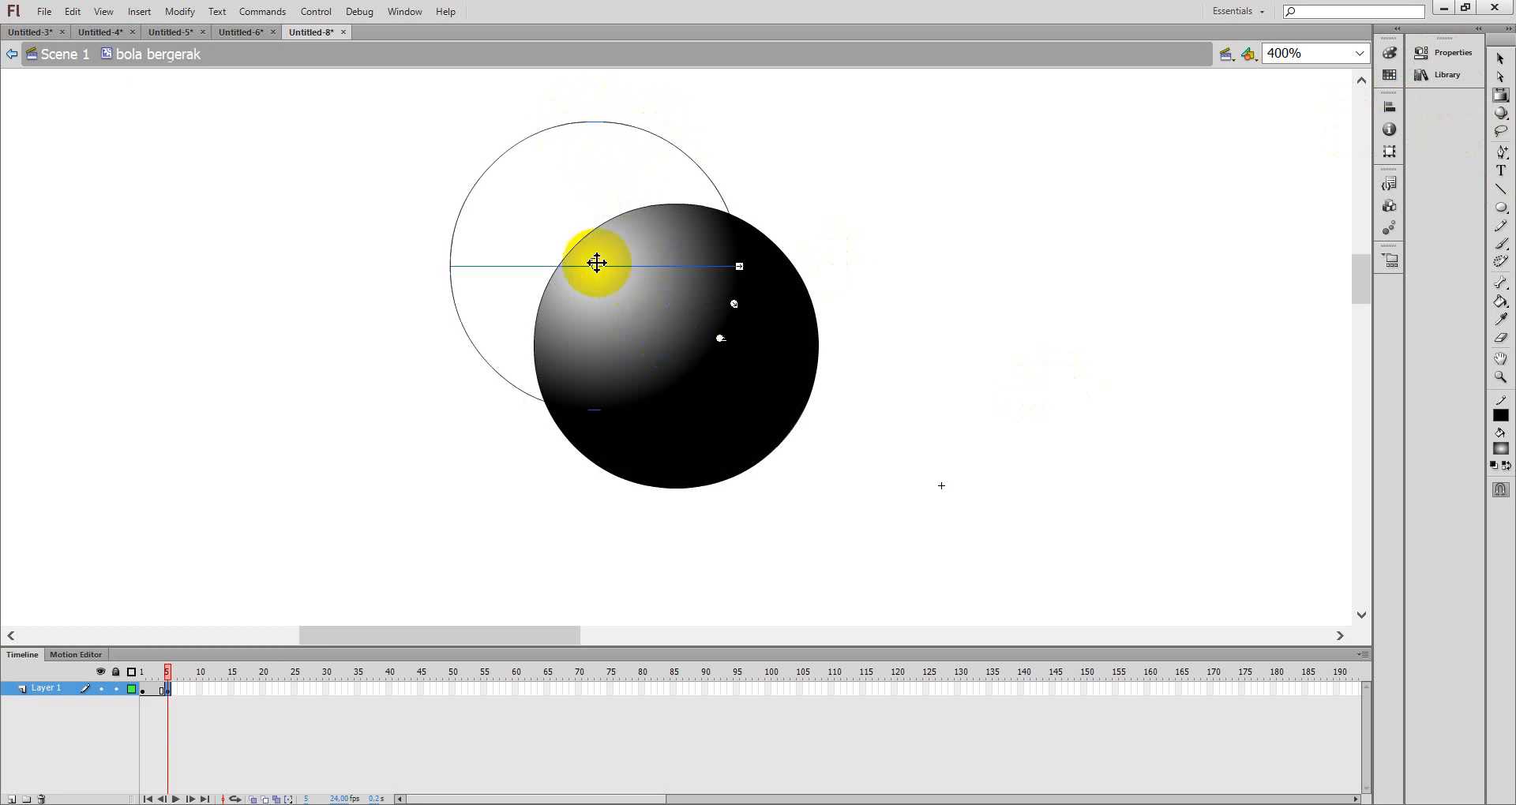
click(620, 270)
click(668, 278)
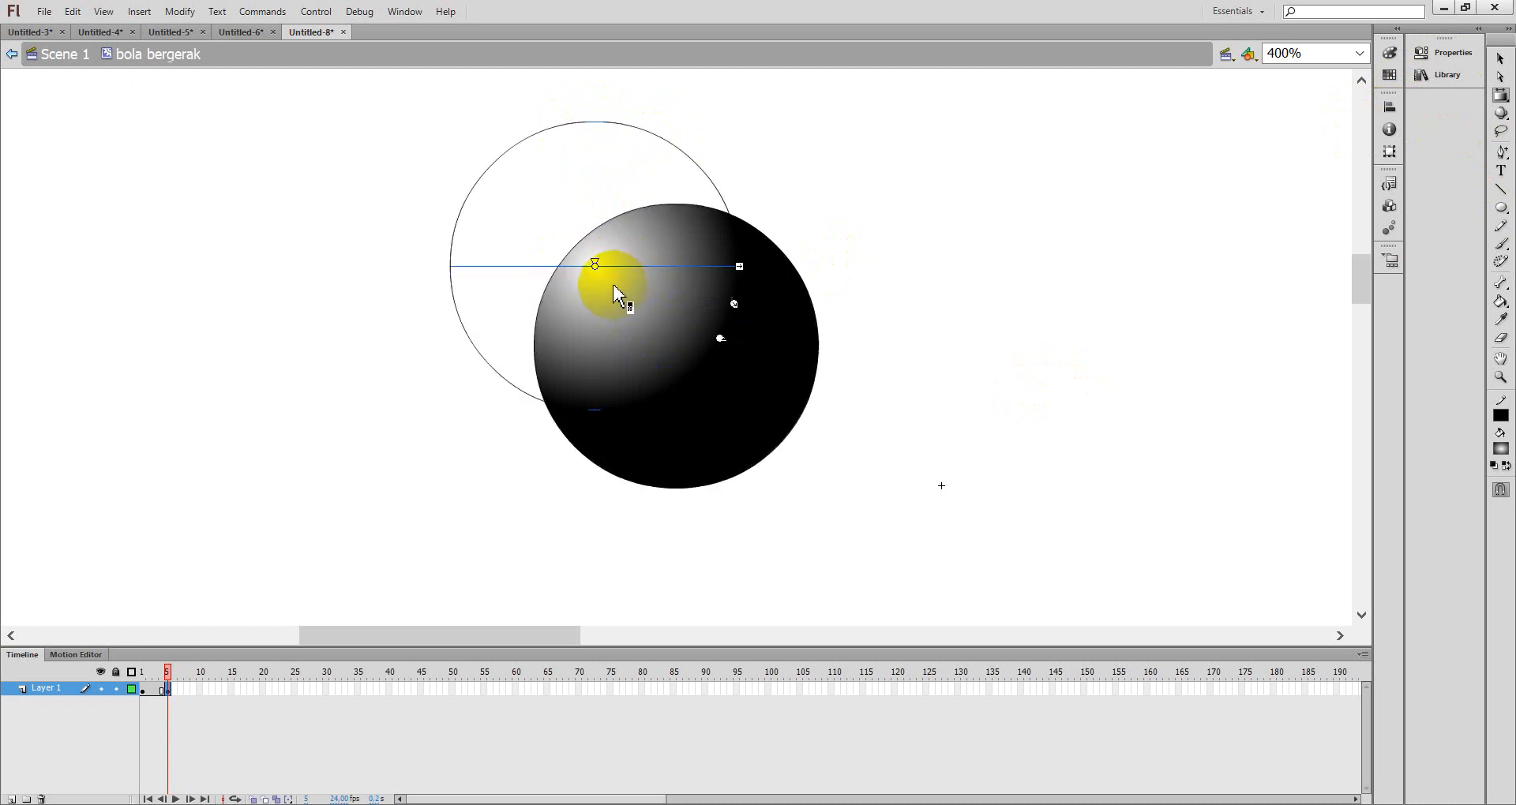
drag(592, 263, 759, 295)
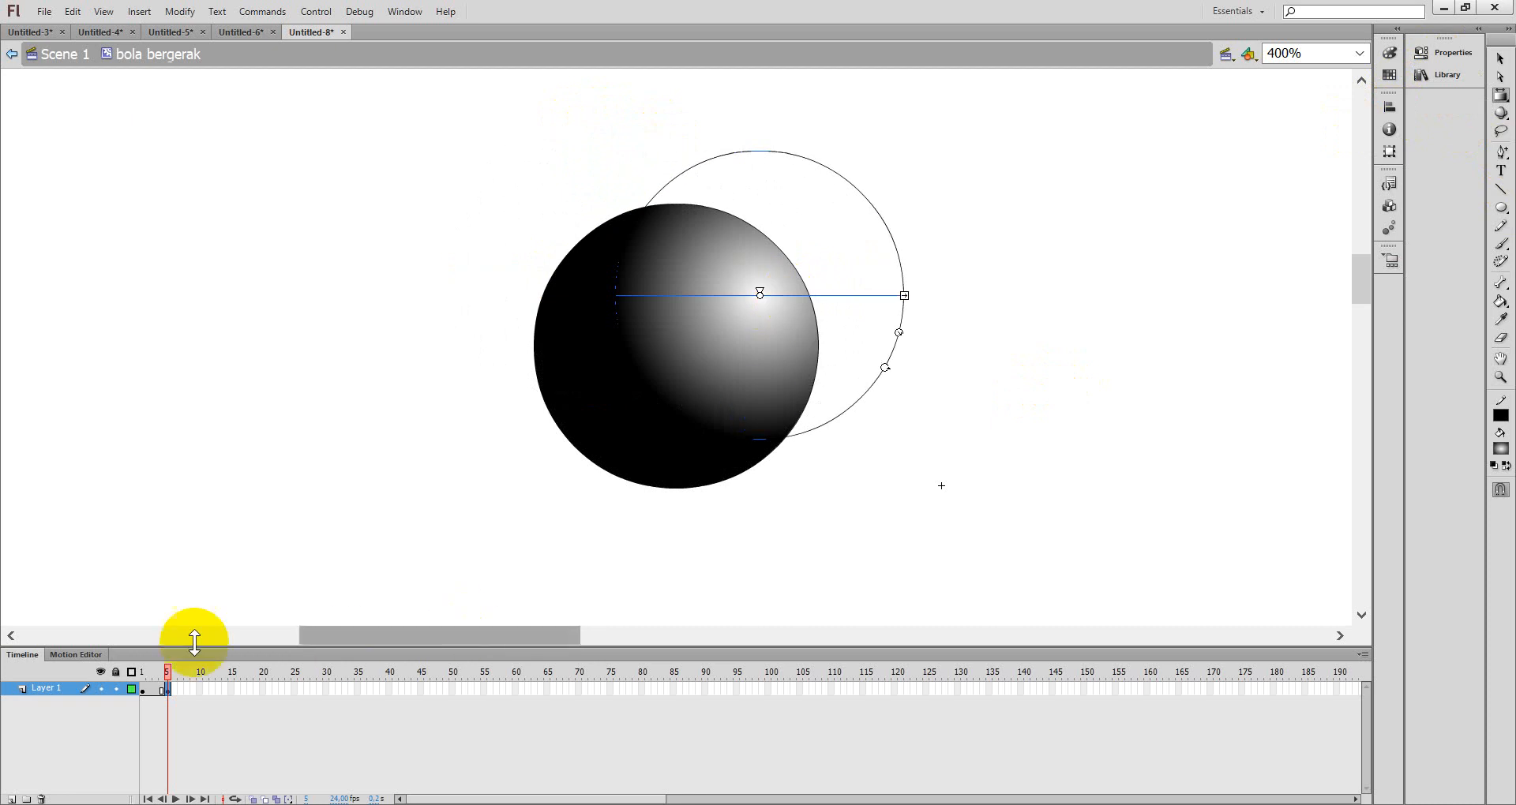
- Insert a keyframe at frame 10 and move the gradient highlight down to the ball's bottom edge
right_click(199, 688)
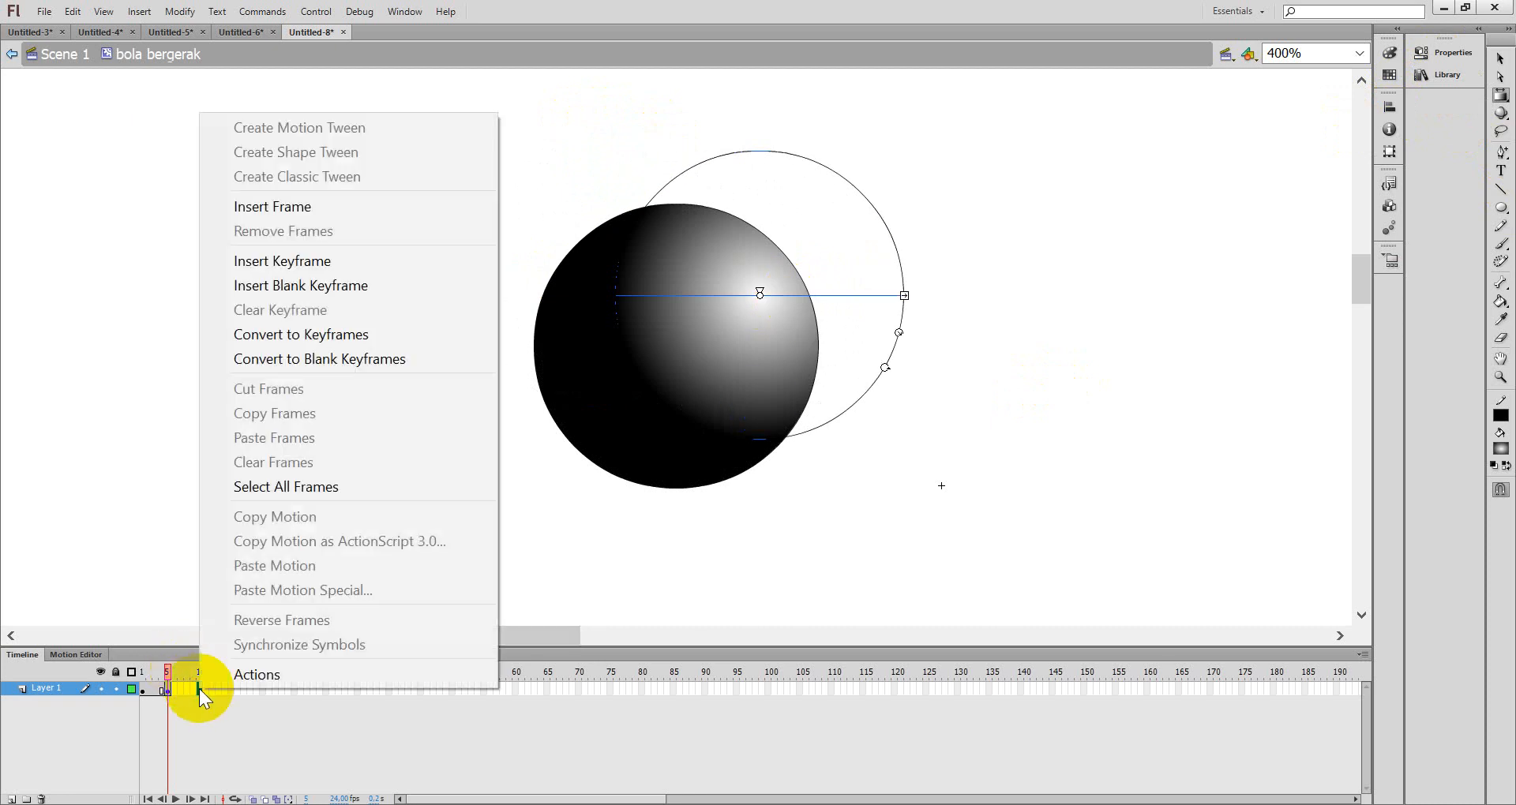
click(312, 260)
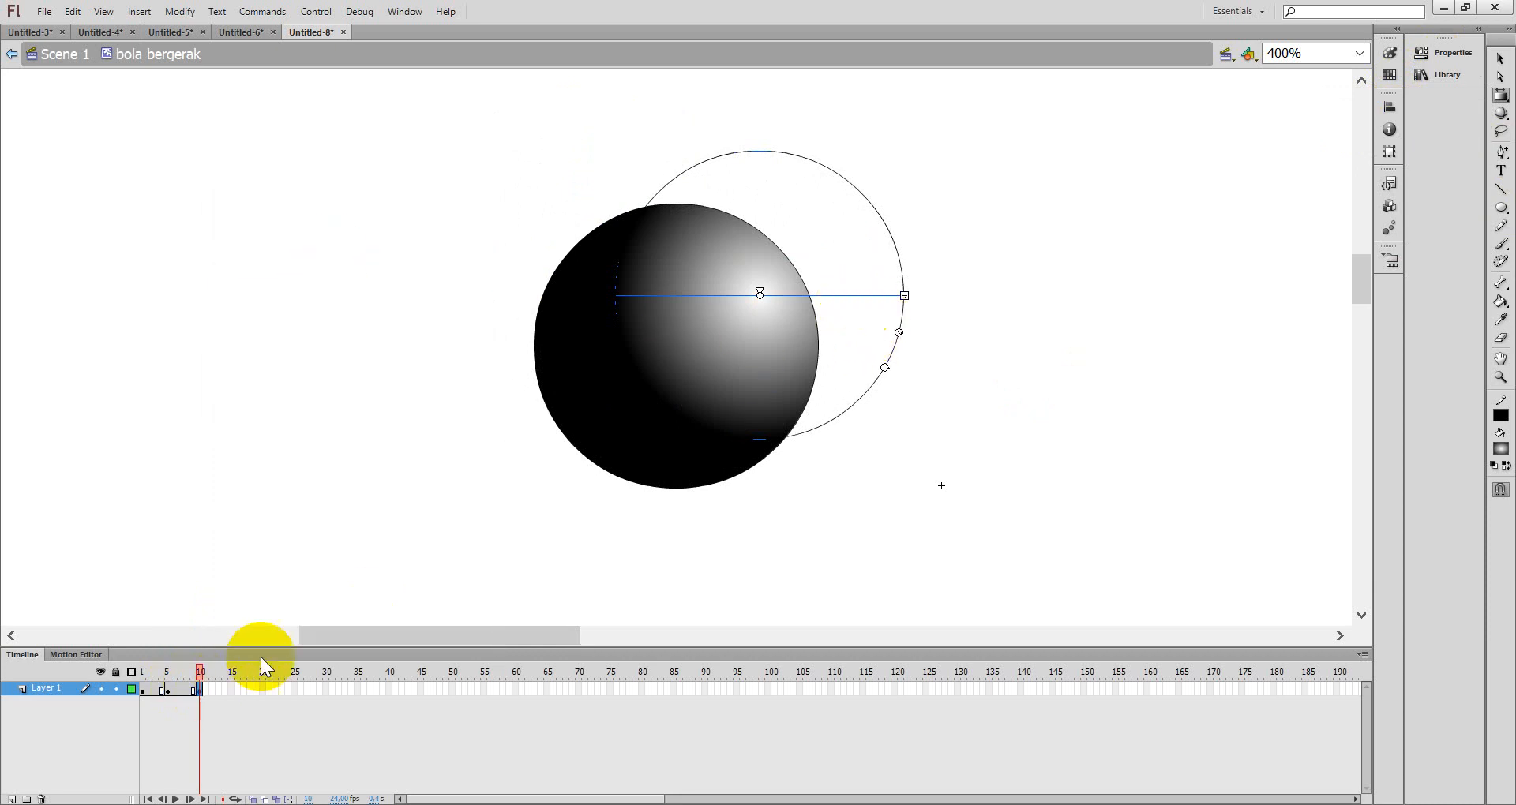
mouse_move(790, 294)
mouse_down()
mouse_move(777, 429)
mouse_move(756, 443)
mouse_up()
click(731, 355)
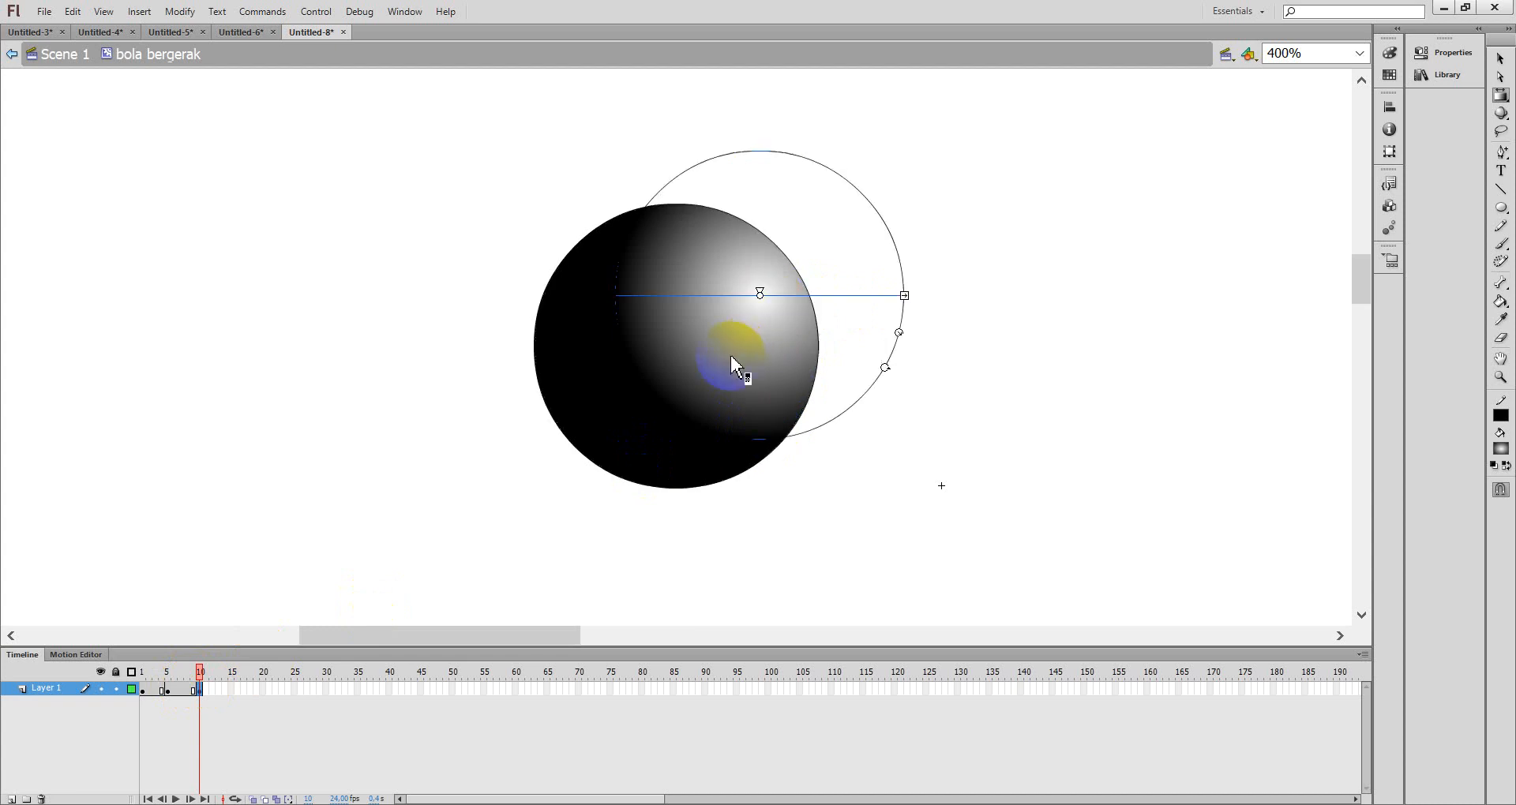
click(869, 362)
click(745, 339)
click(750, 290)
drag(760, 292, 706, 452)
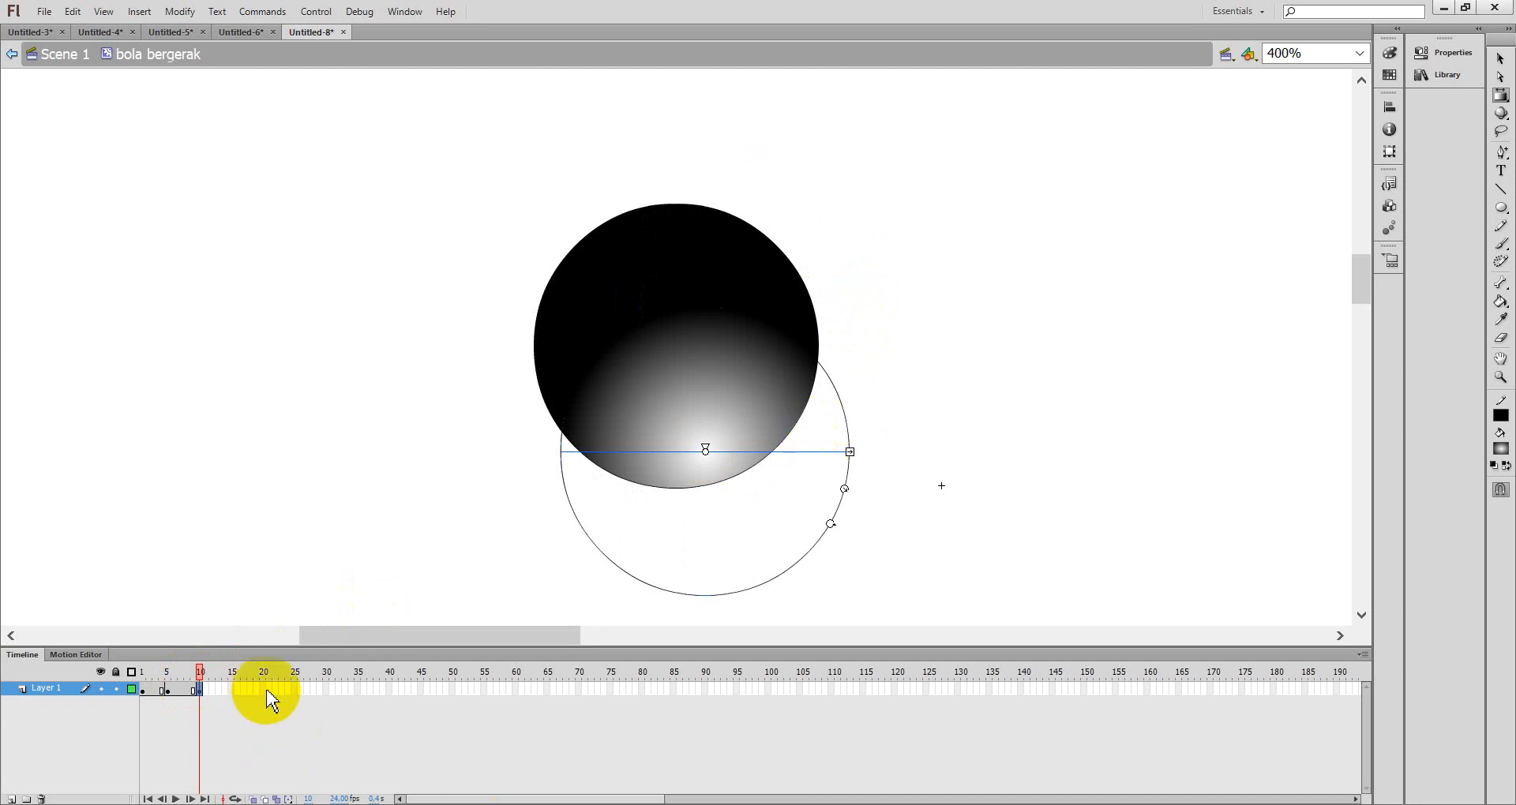
- Insert a keyframe at frame 15 and move the gradient highlight back to the ball's upper left
right_click(231, 689)
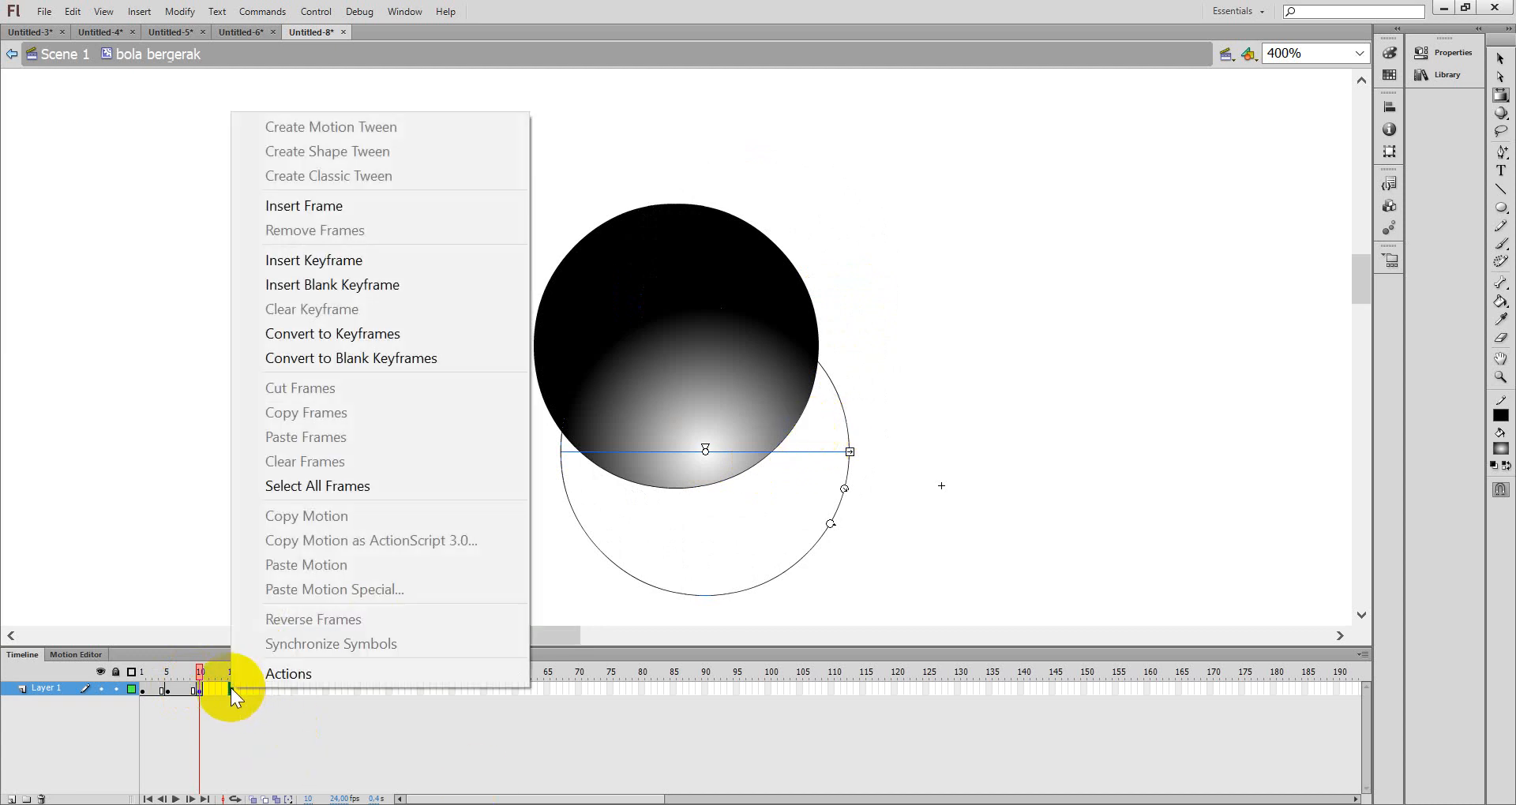
click(338, 272)
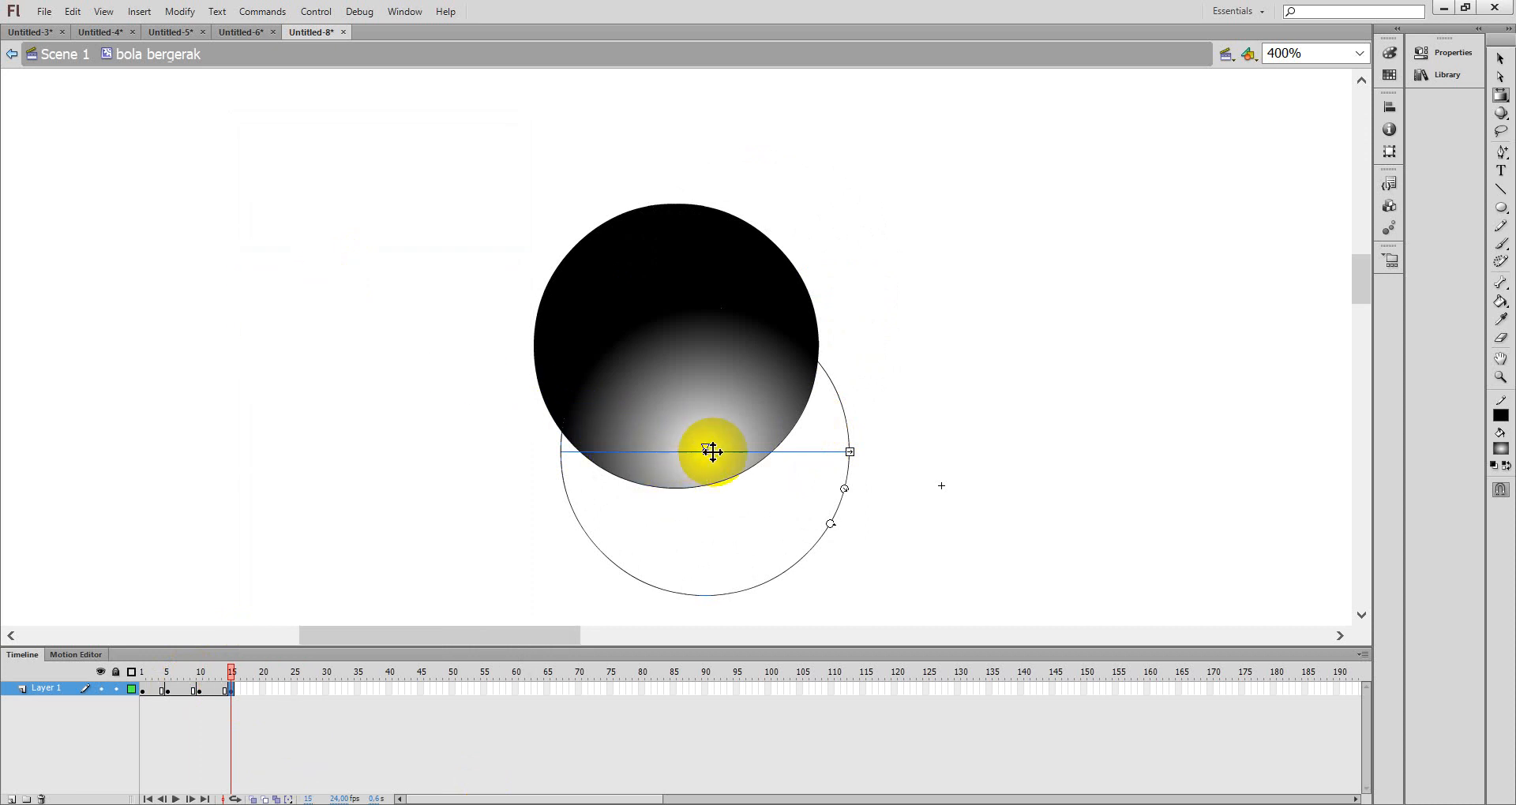
drag(704, 449, 613, 315)
click(603, 284)
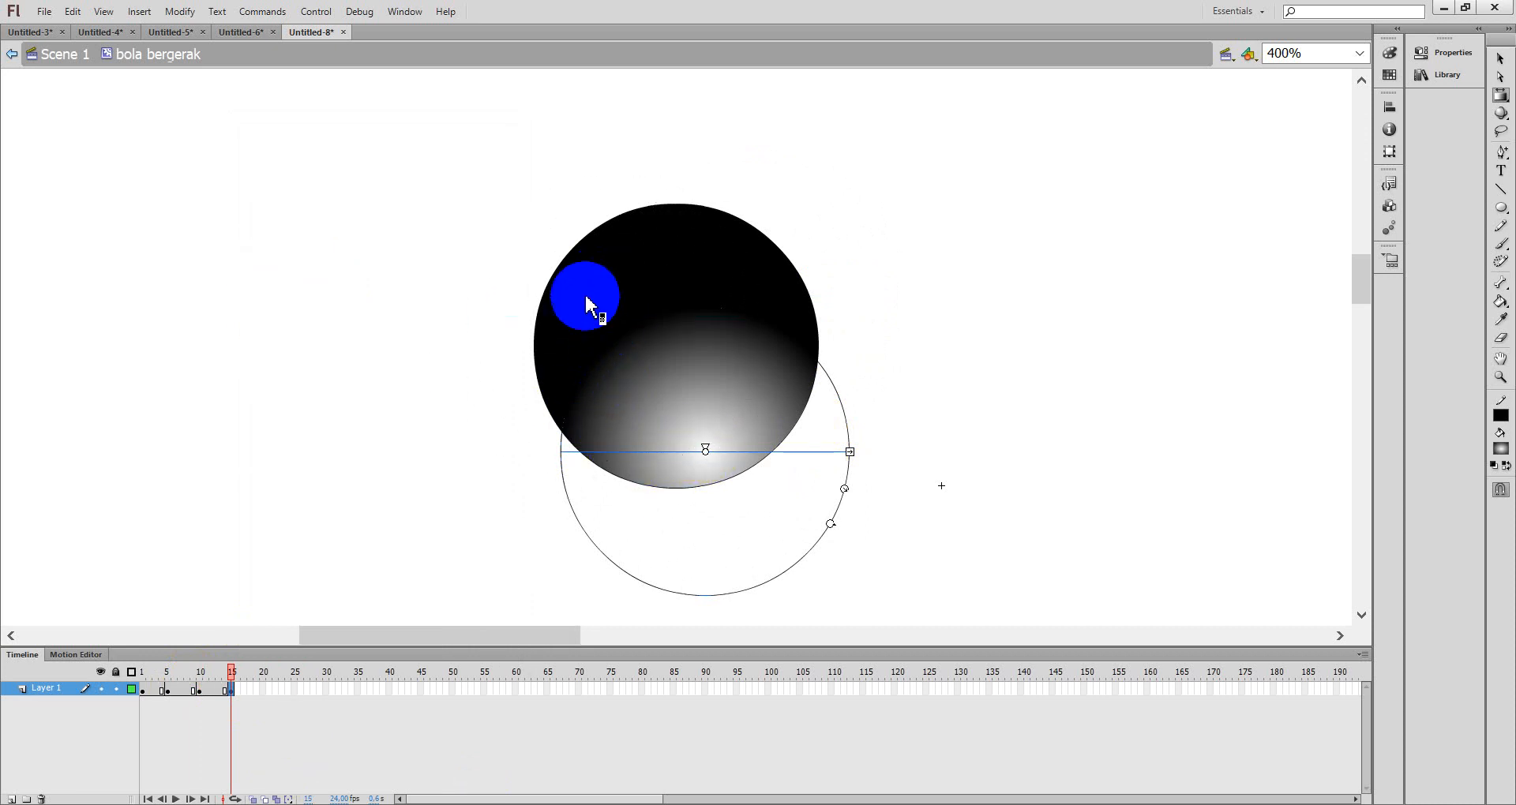
drag(711, 455, 604, 323)
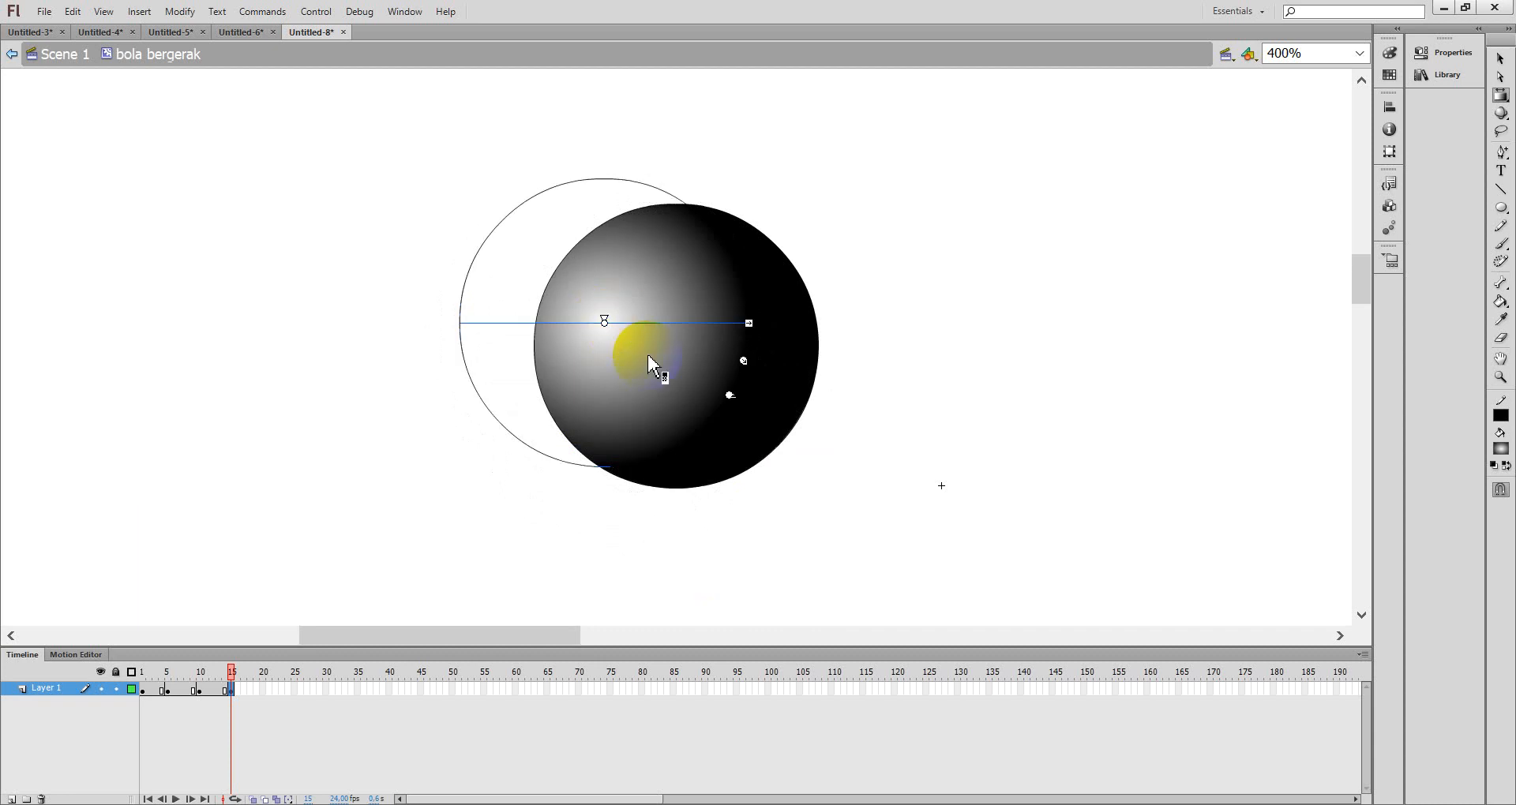
click(1049, 308)
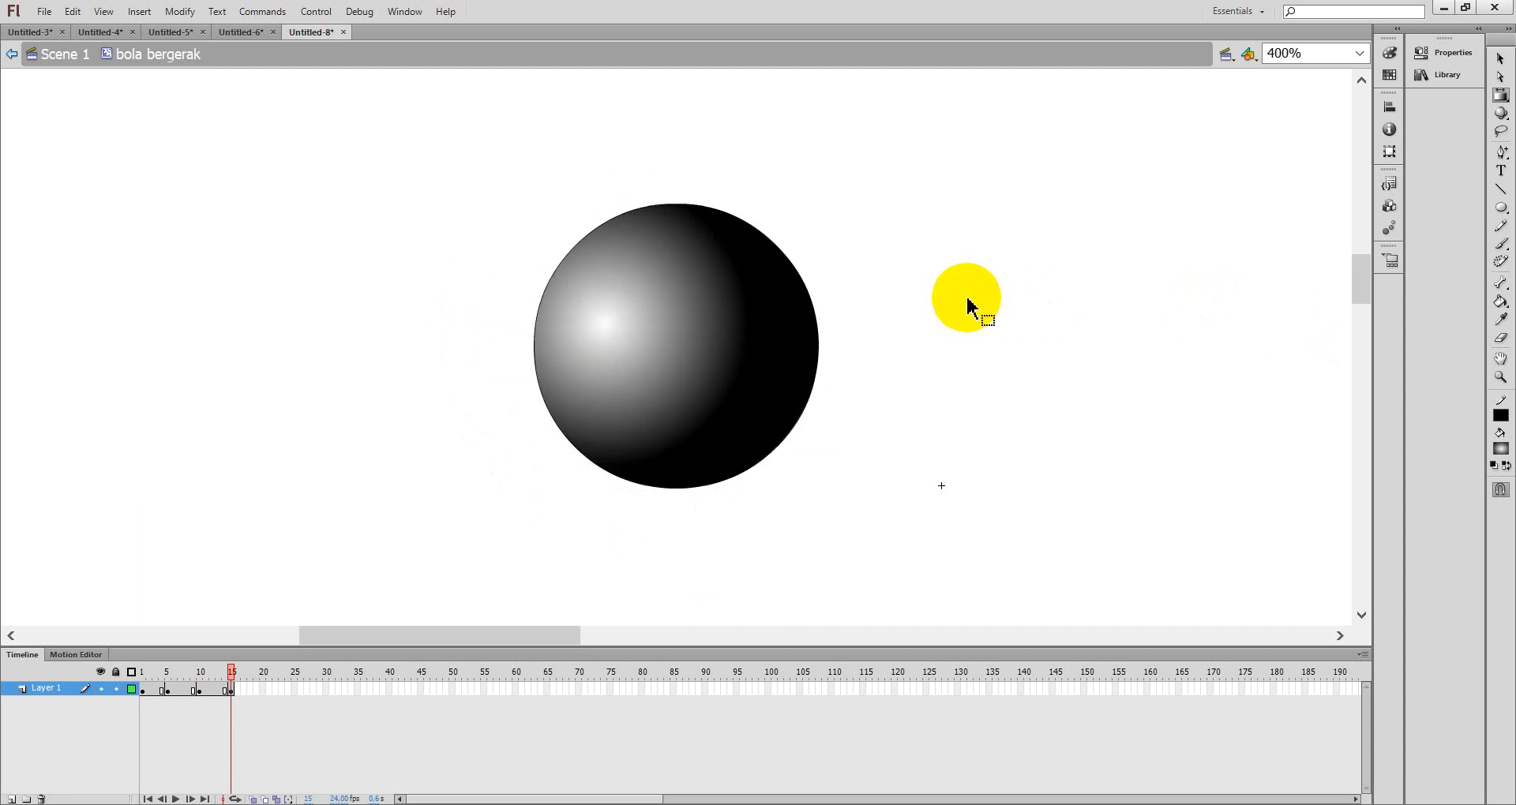
- Test the movie and step through the movie clip's frames to check the highlight animation
key(ctrl+Return)
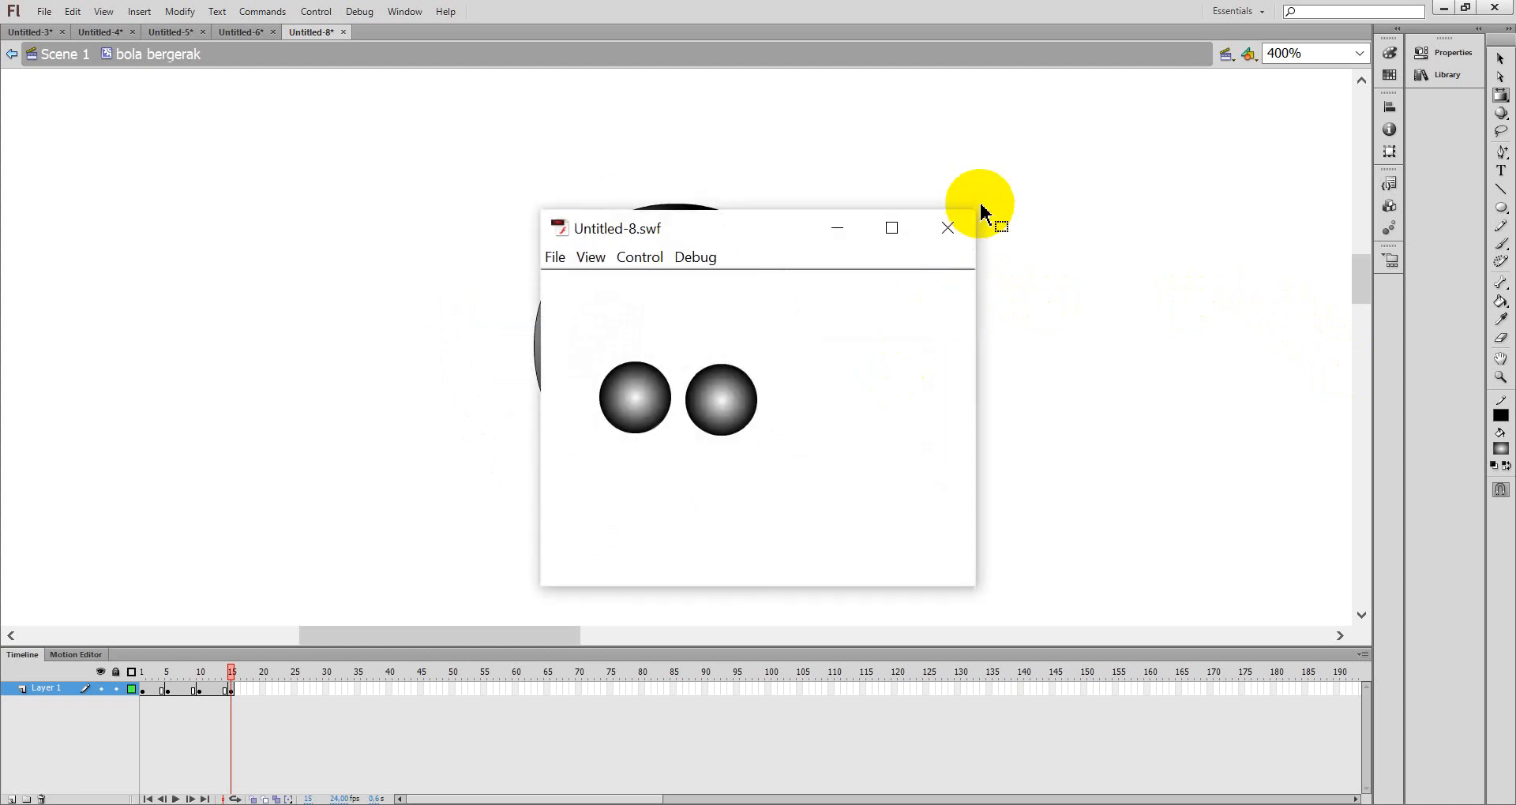
click(946, 228)
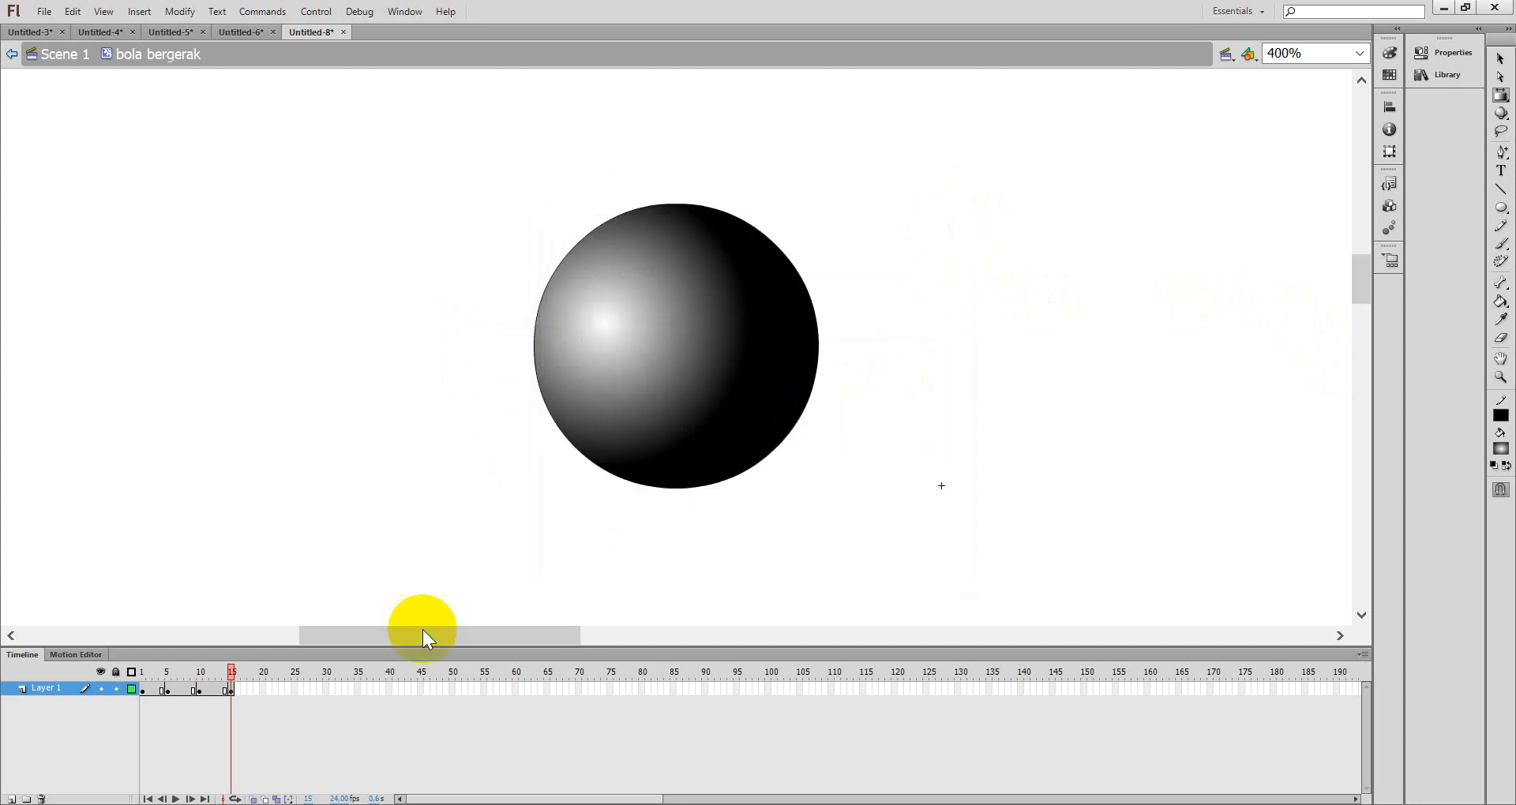
click(140, 689)
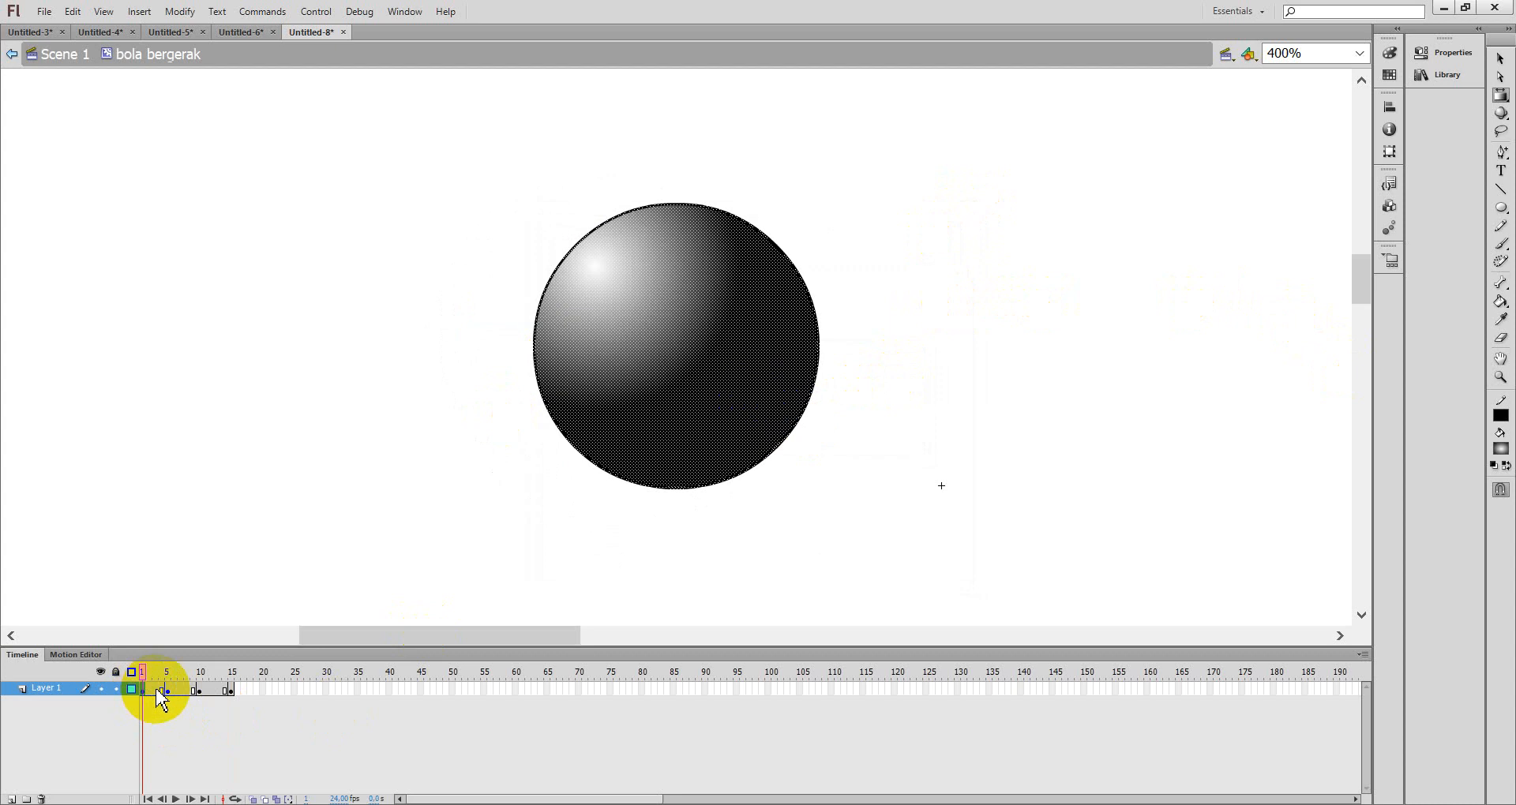
click(174, 692)
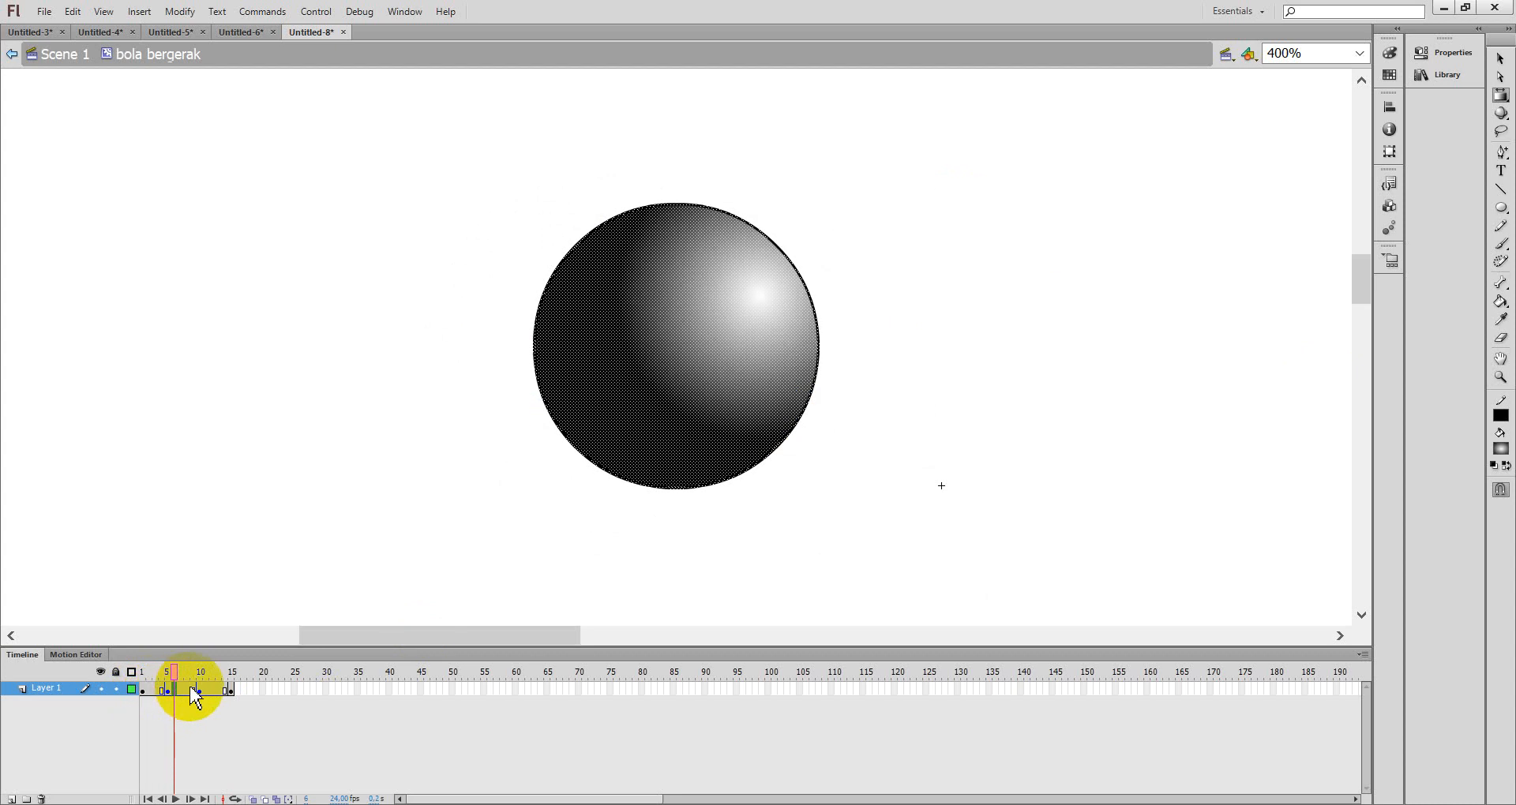
click(220, 692)
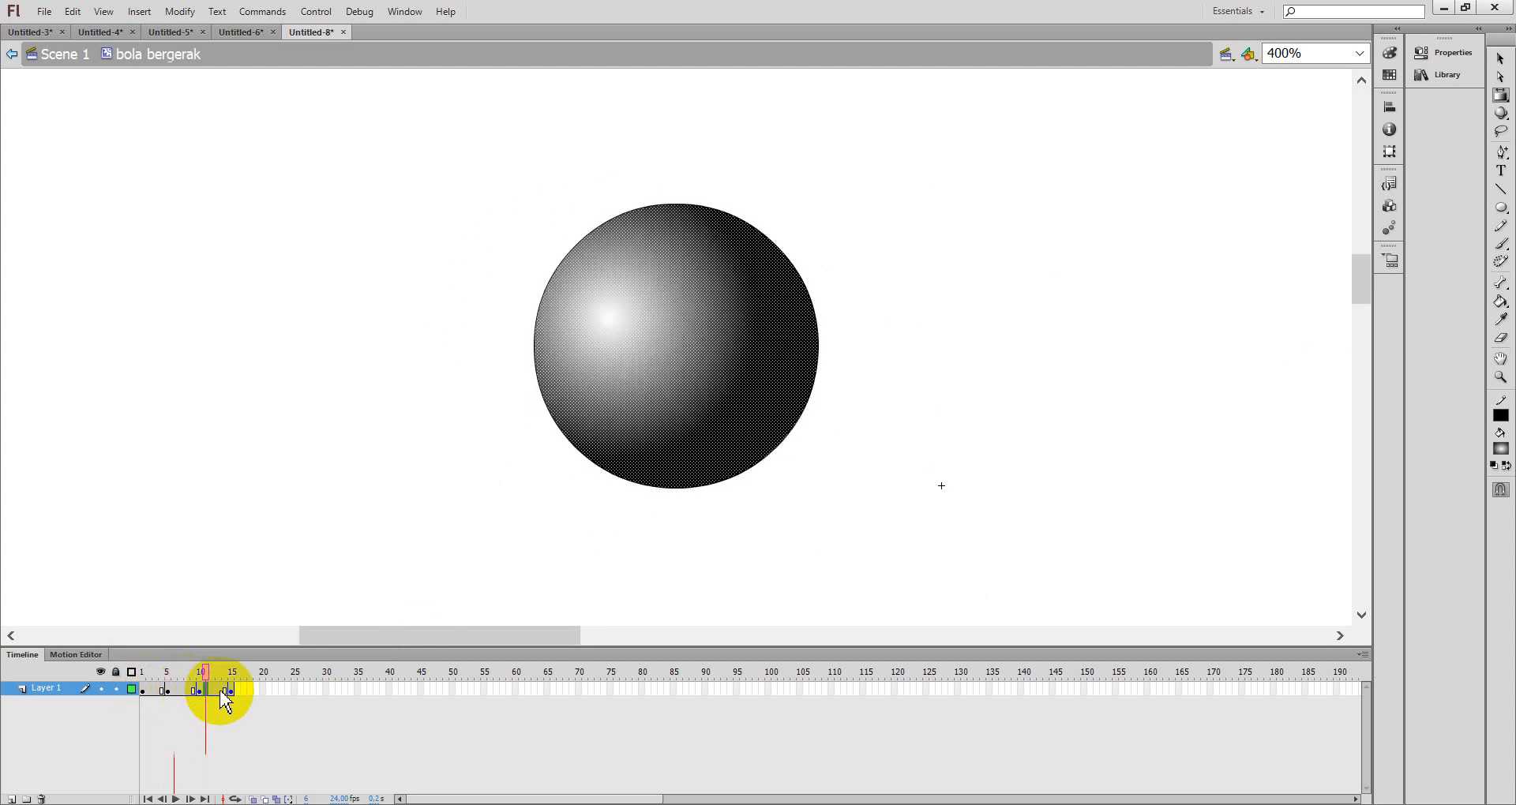
click(155, 691)
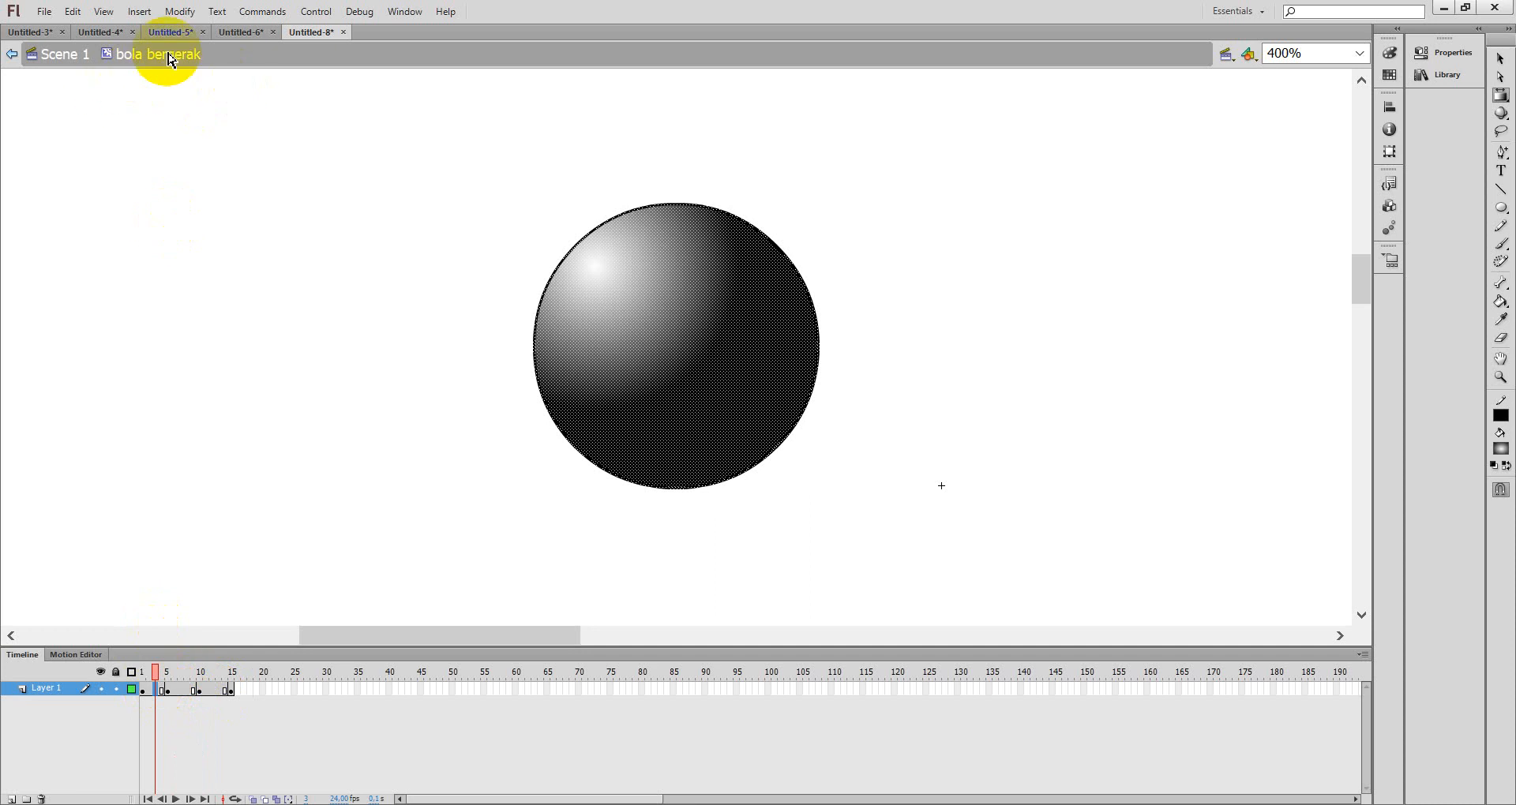
- Return to Scene 1 and place an instance of bola bergerak from the Library to the right of the other balls
click(66, 63)
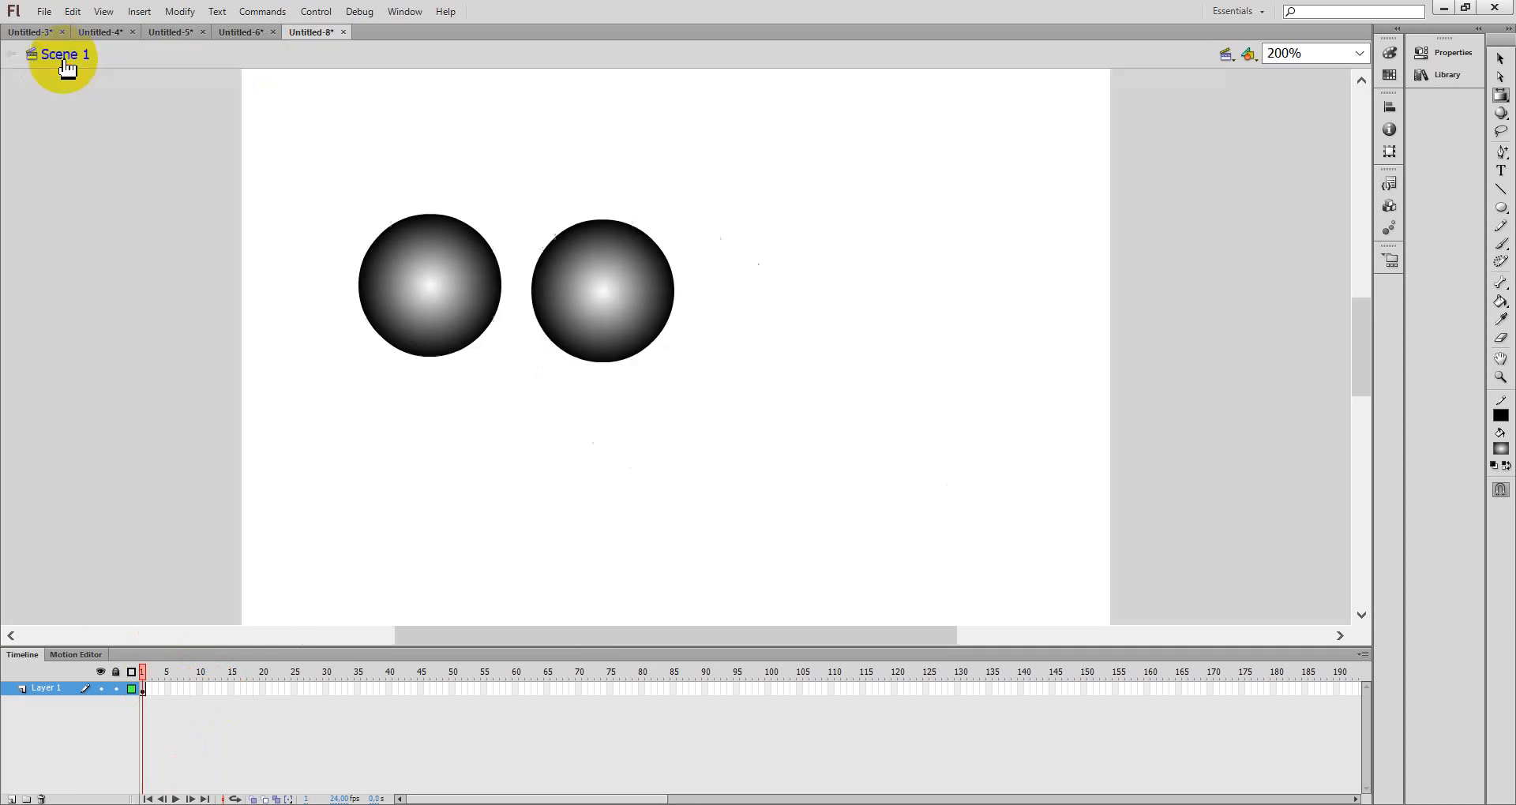
click(1470, 74)
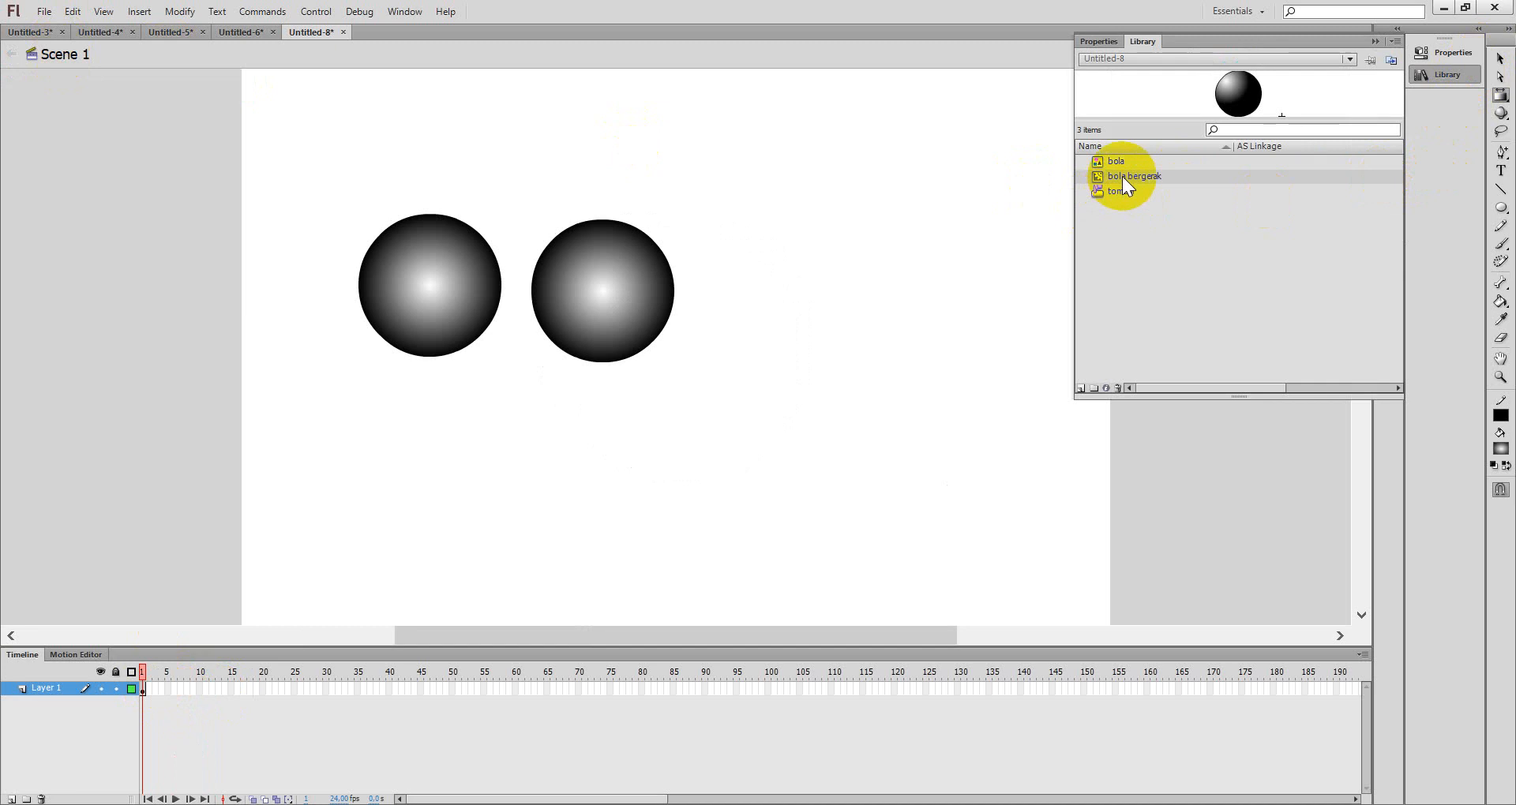
drag(1122, 177, 799, 292)
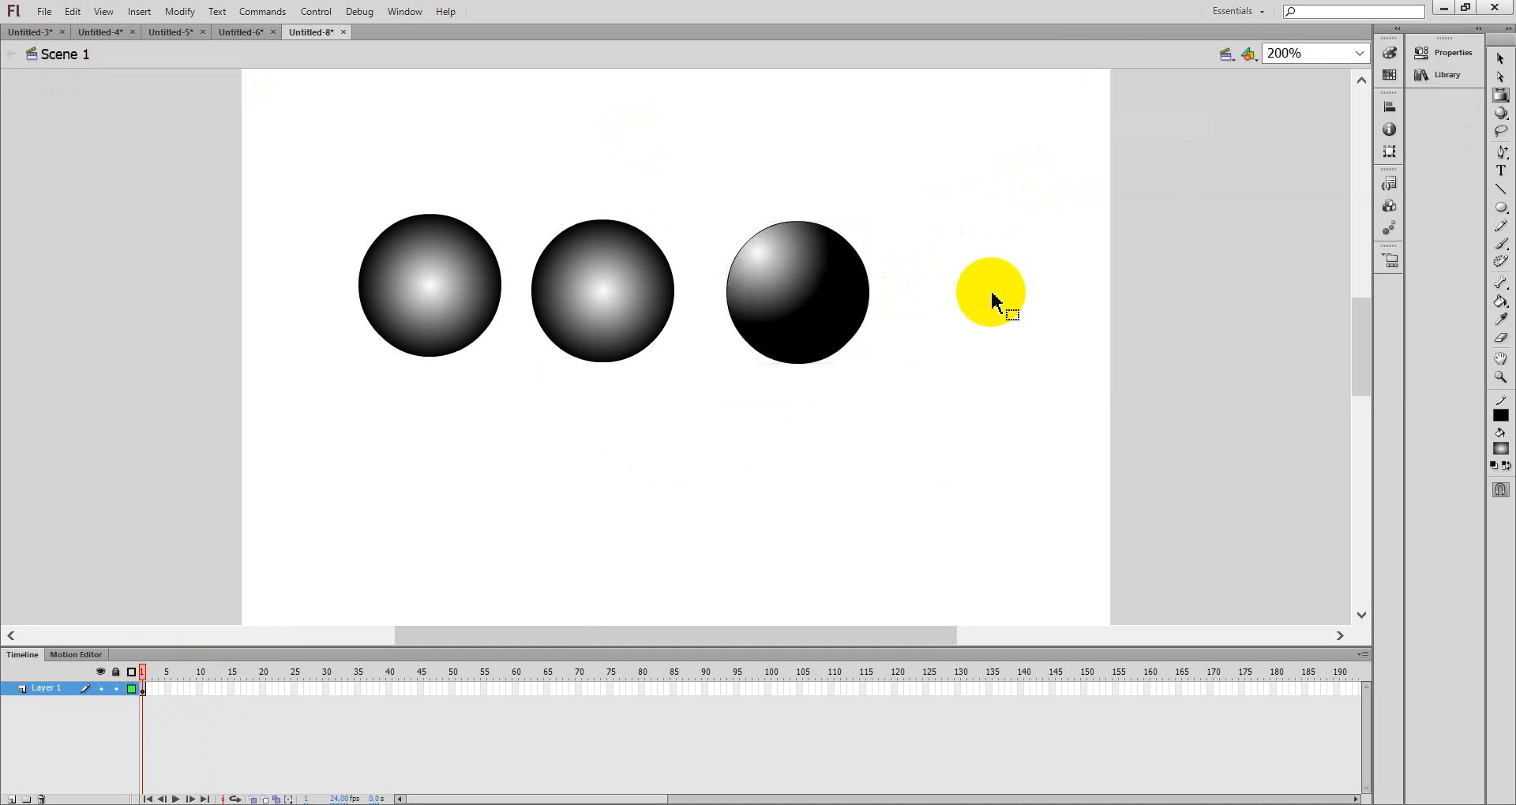
- Test the movie in a maximized player window, then close the player
key(ctrl+Return)
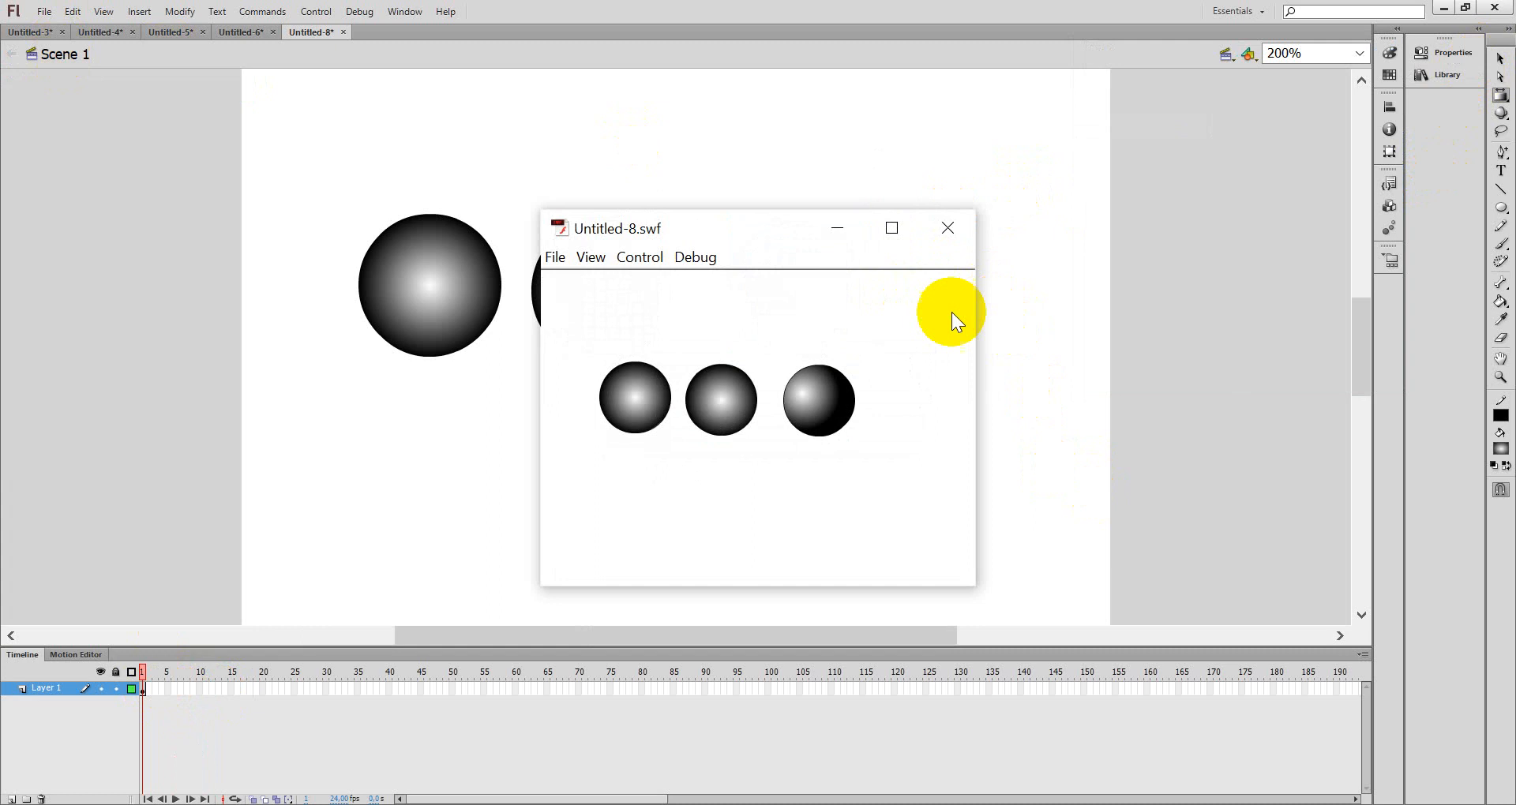
click(893, 228)
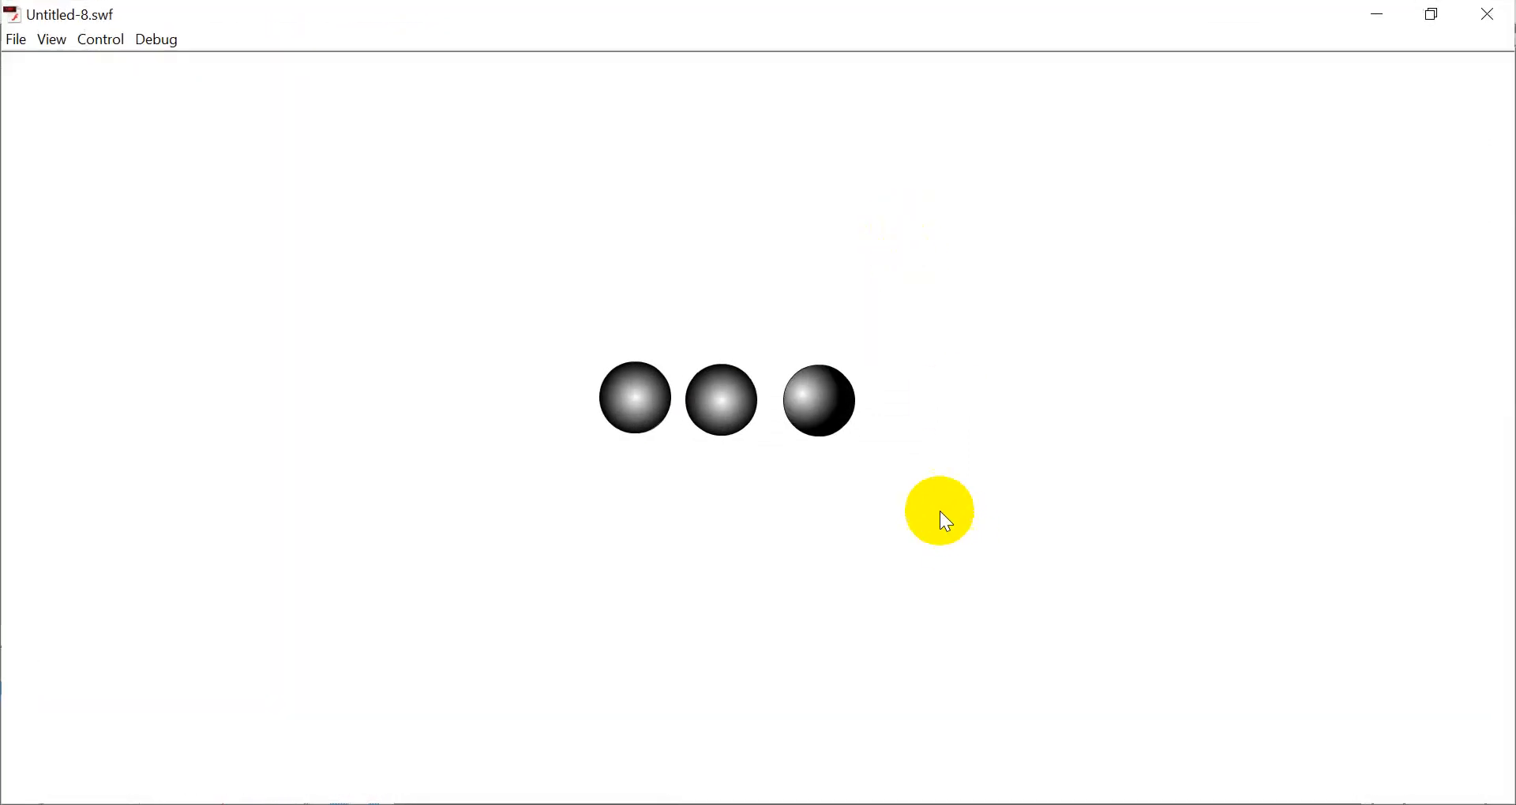
click(1433, 14)
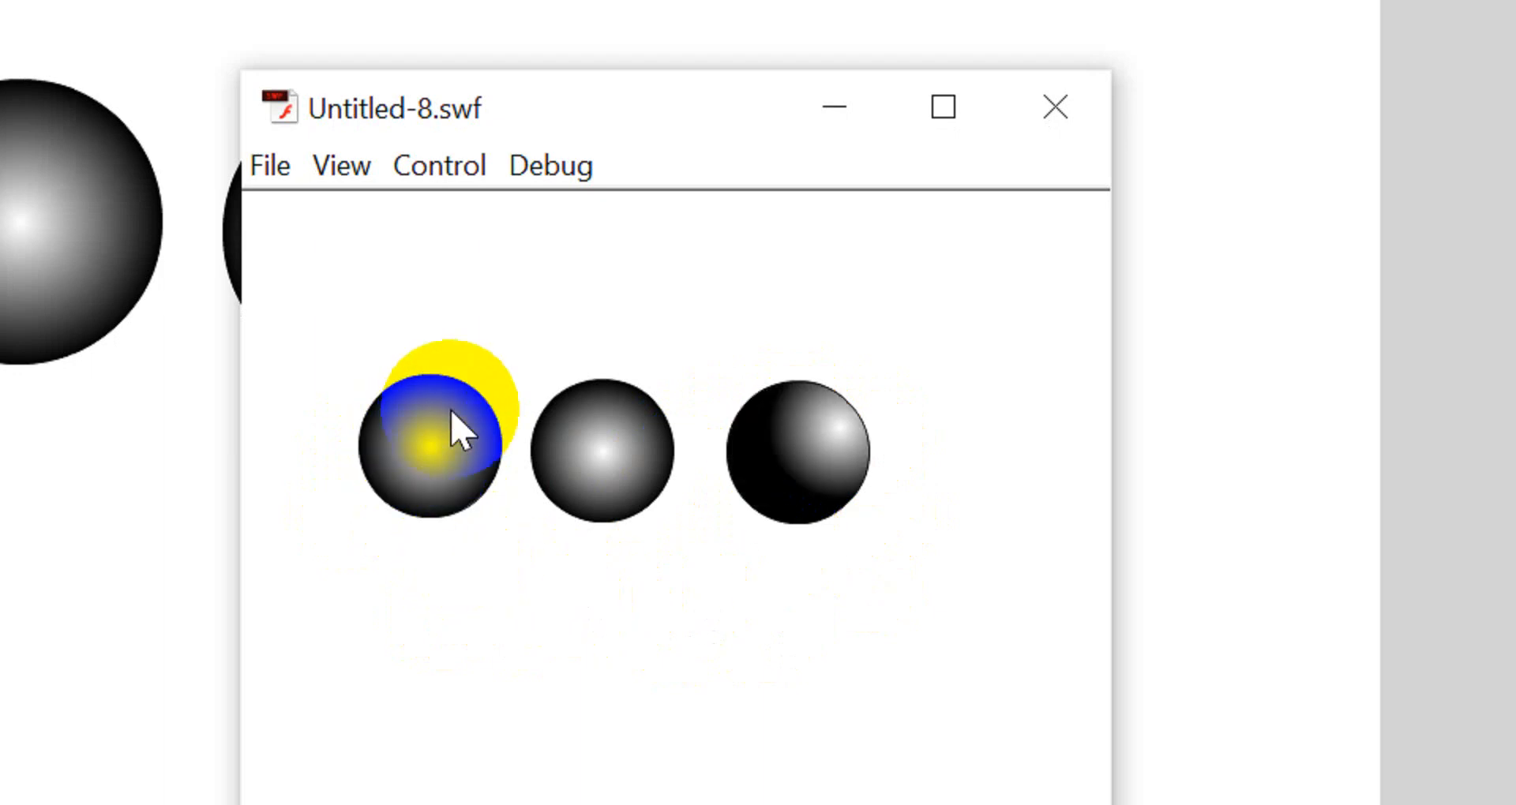
click(1055, 108)
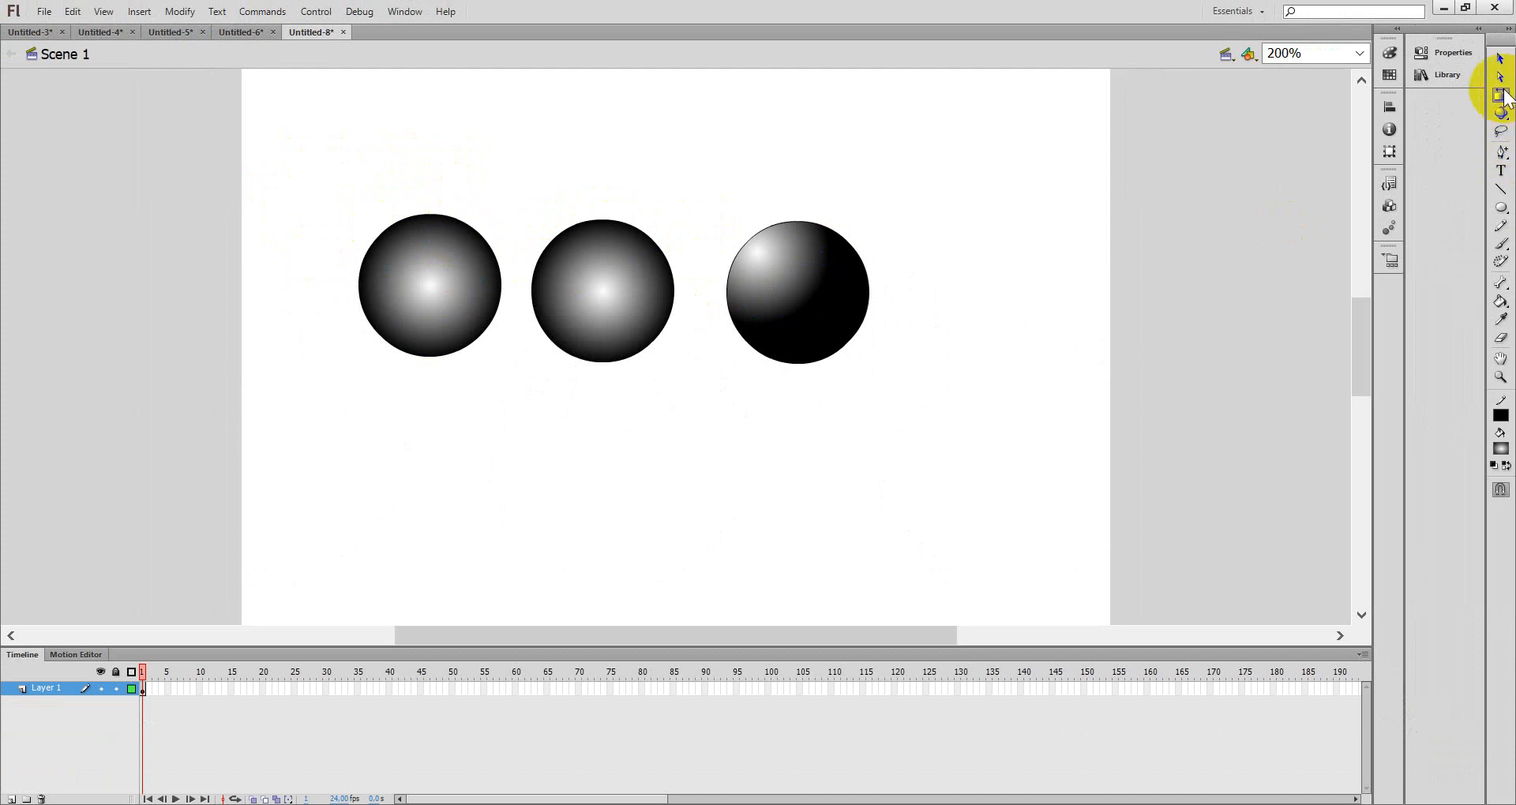
- Delete the leftmost ball from the stage and select the tombol button instance
click(1501, 59)
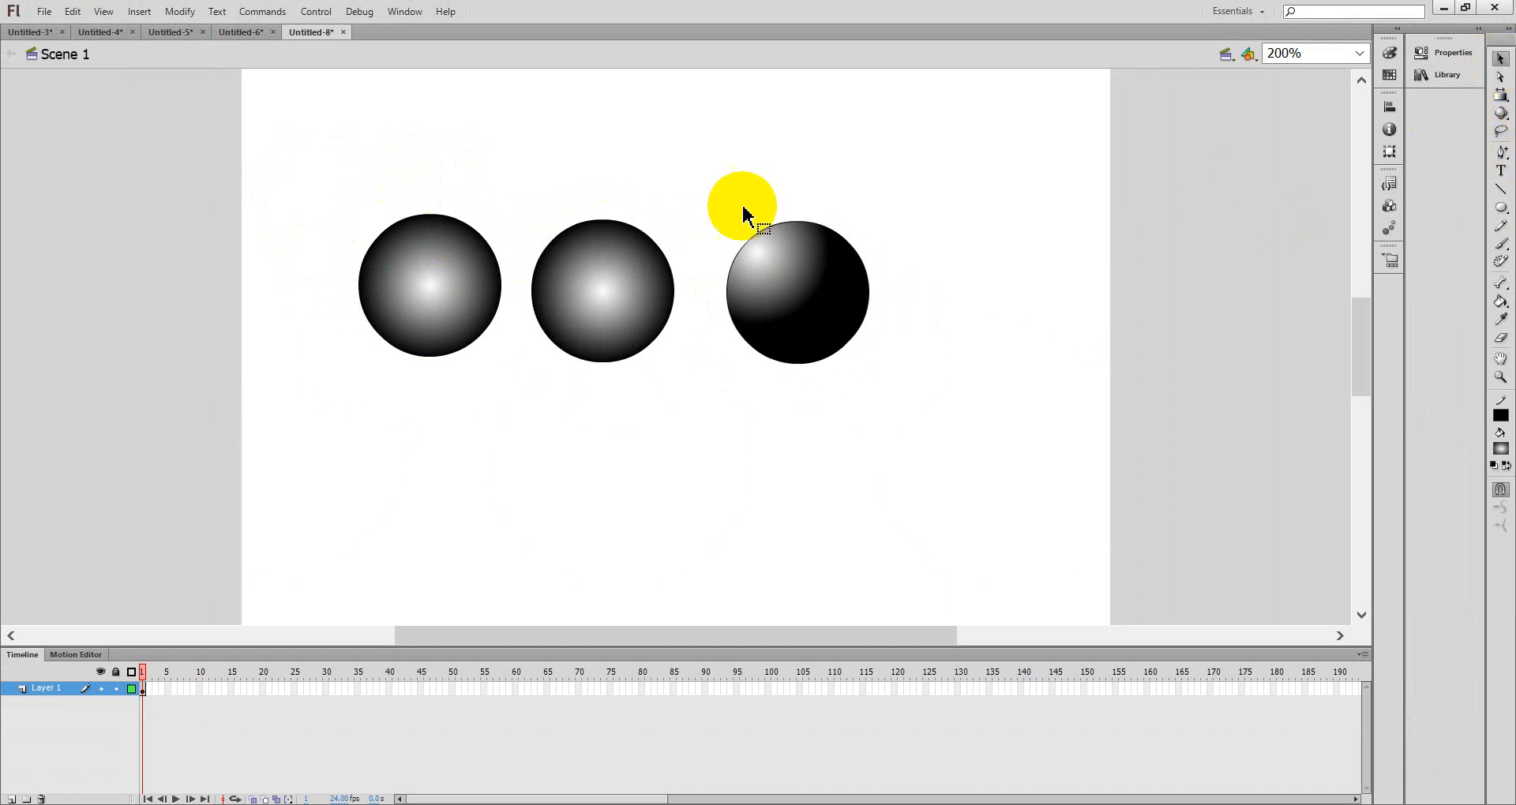
click(458, 234)
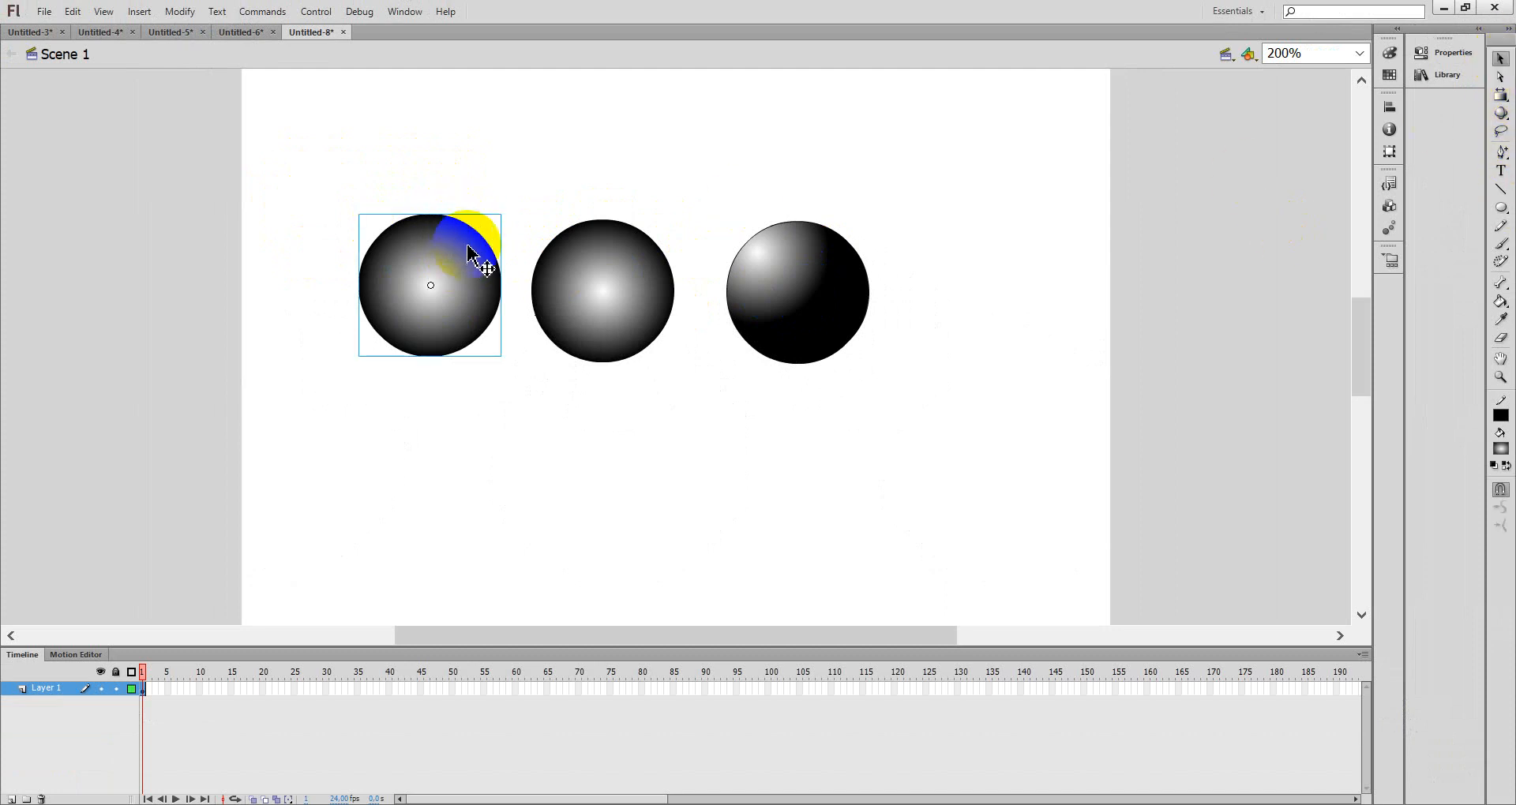
key(Delete)
drag(468, 252, 604, 320)
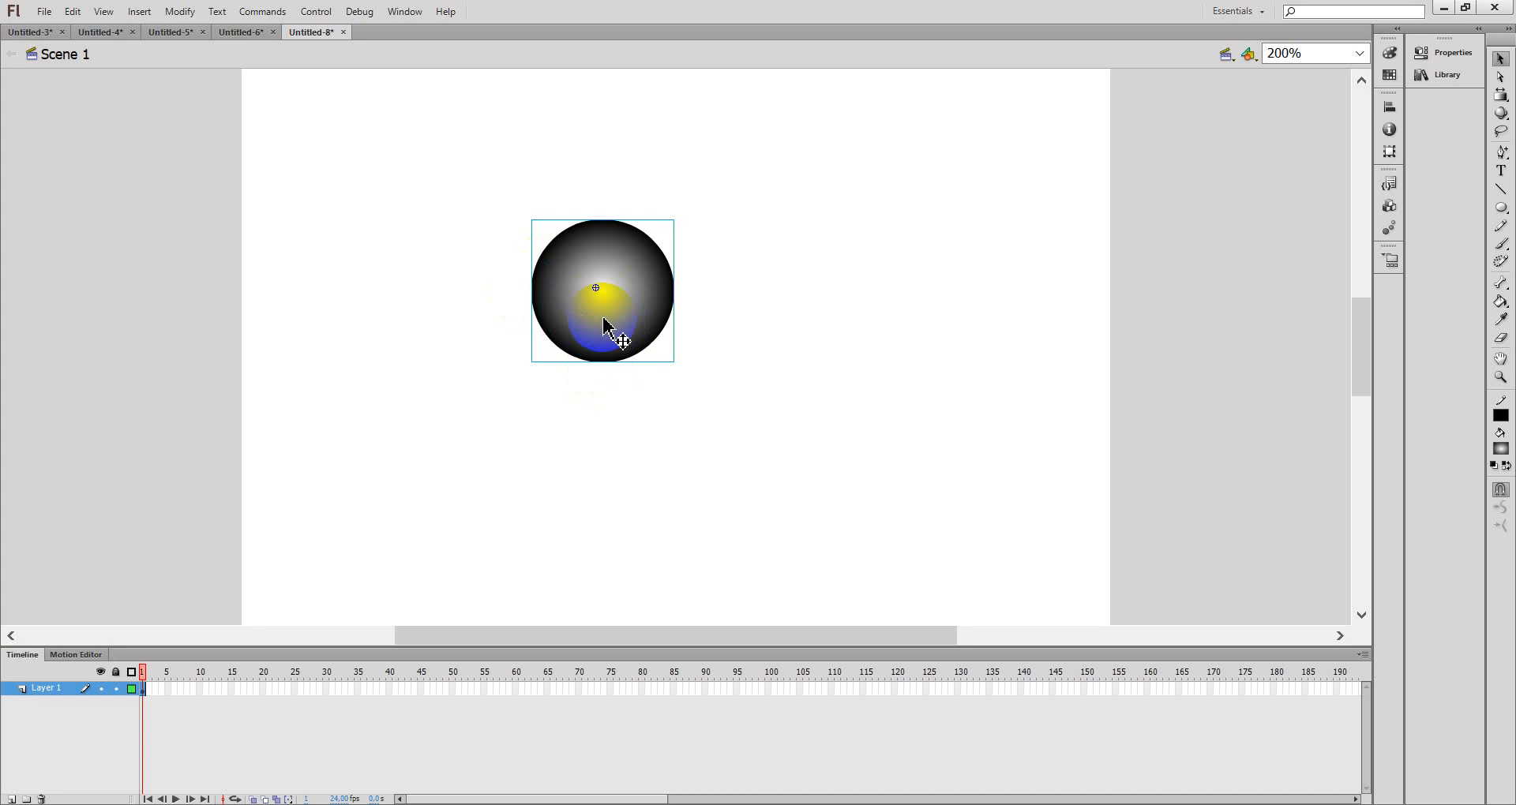
- Open the tombol button for editing and move its Up state's gradient highlight toward the upper left with Gradient Transform
double_click(604, 324)
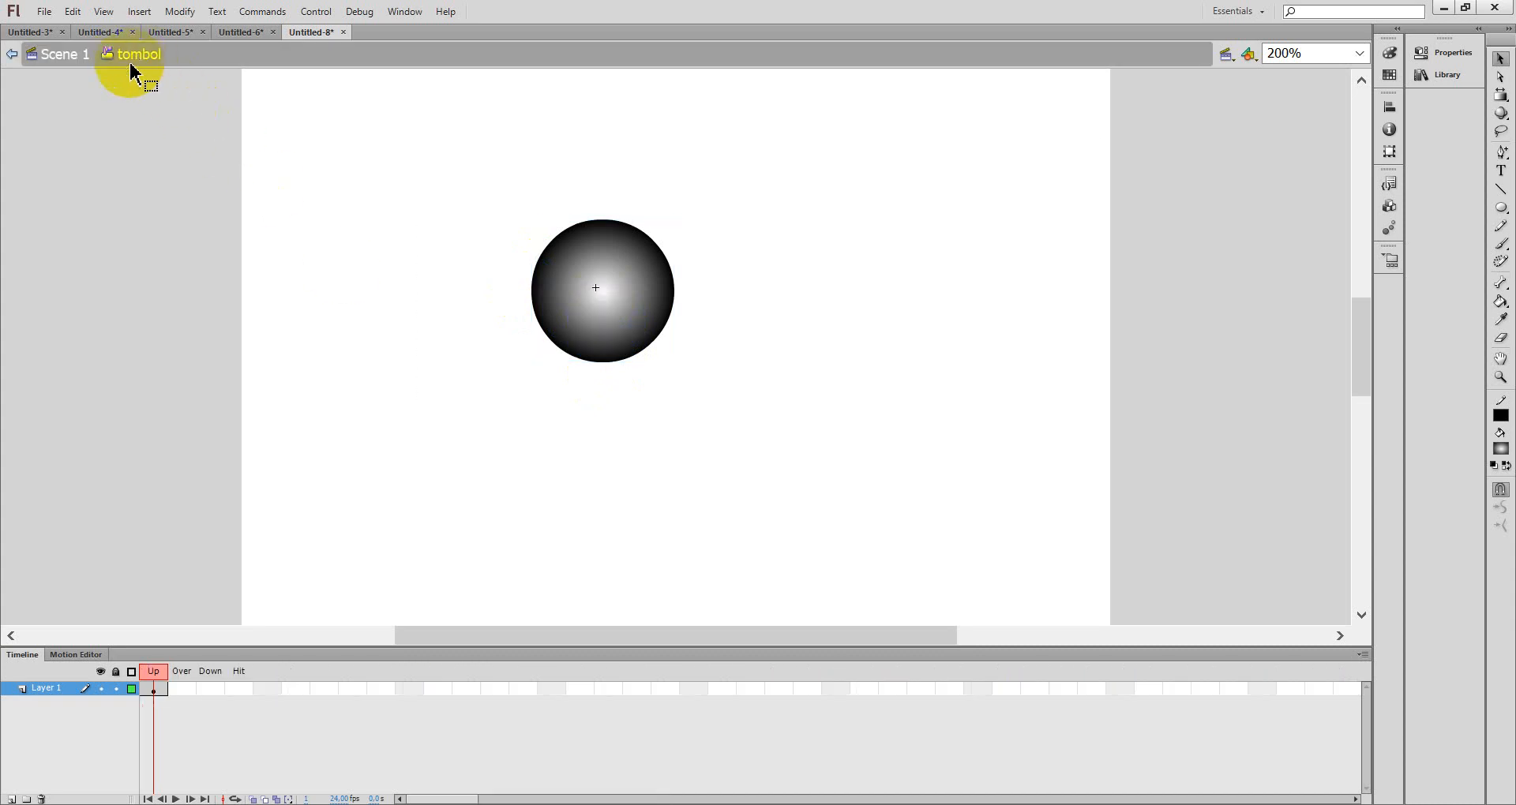
click(155, 691)
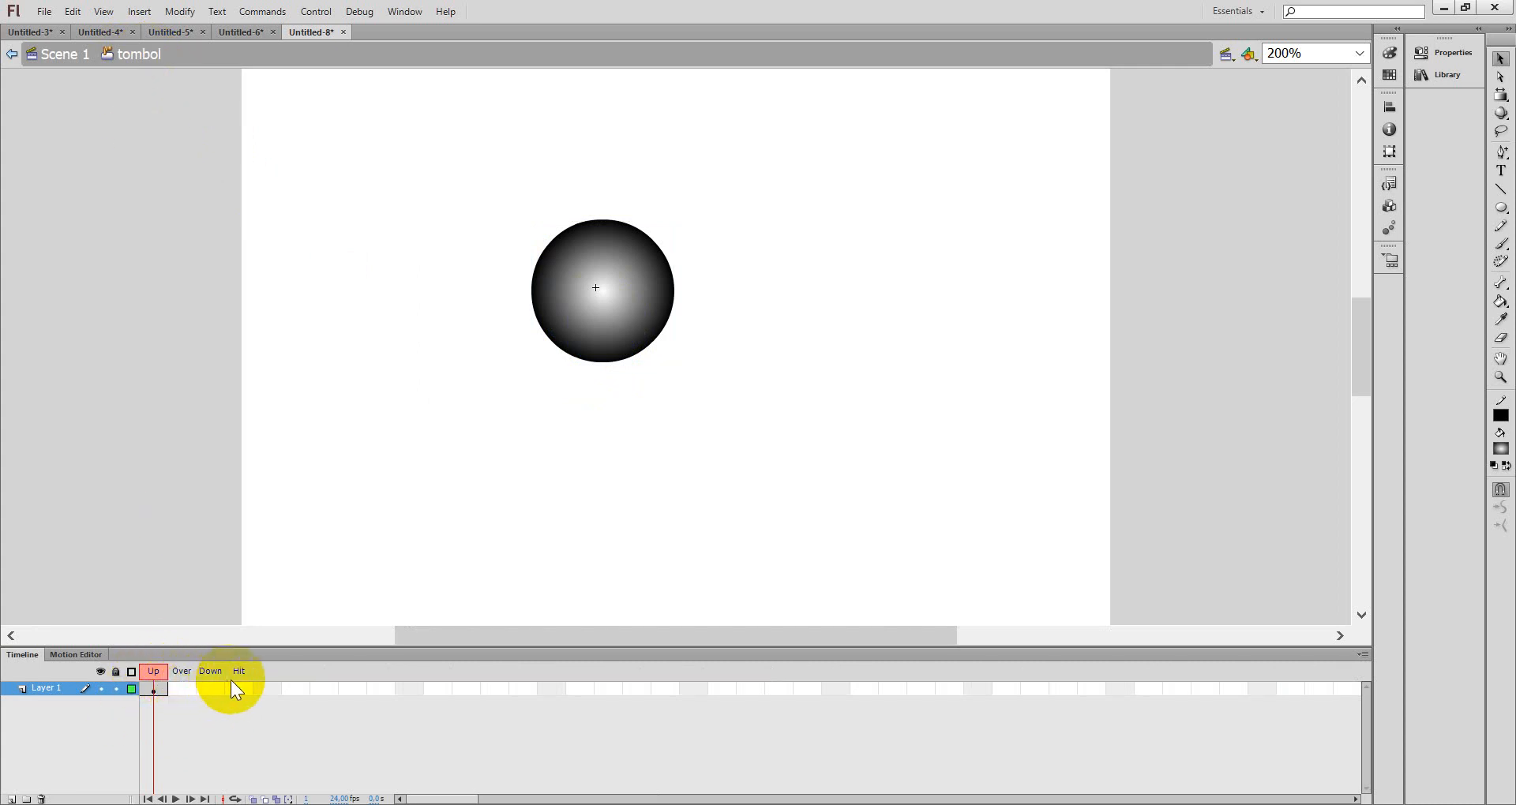
click(189, 688)
drag(188, 689, 213, 697)
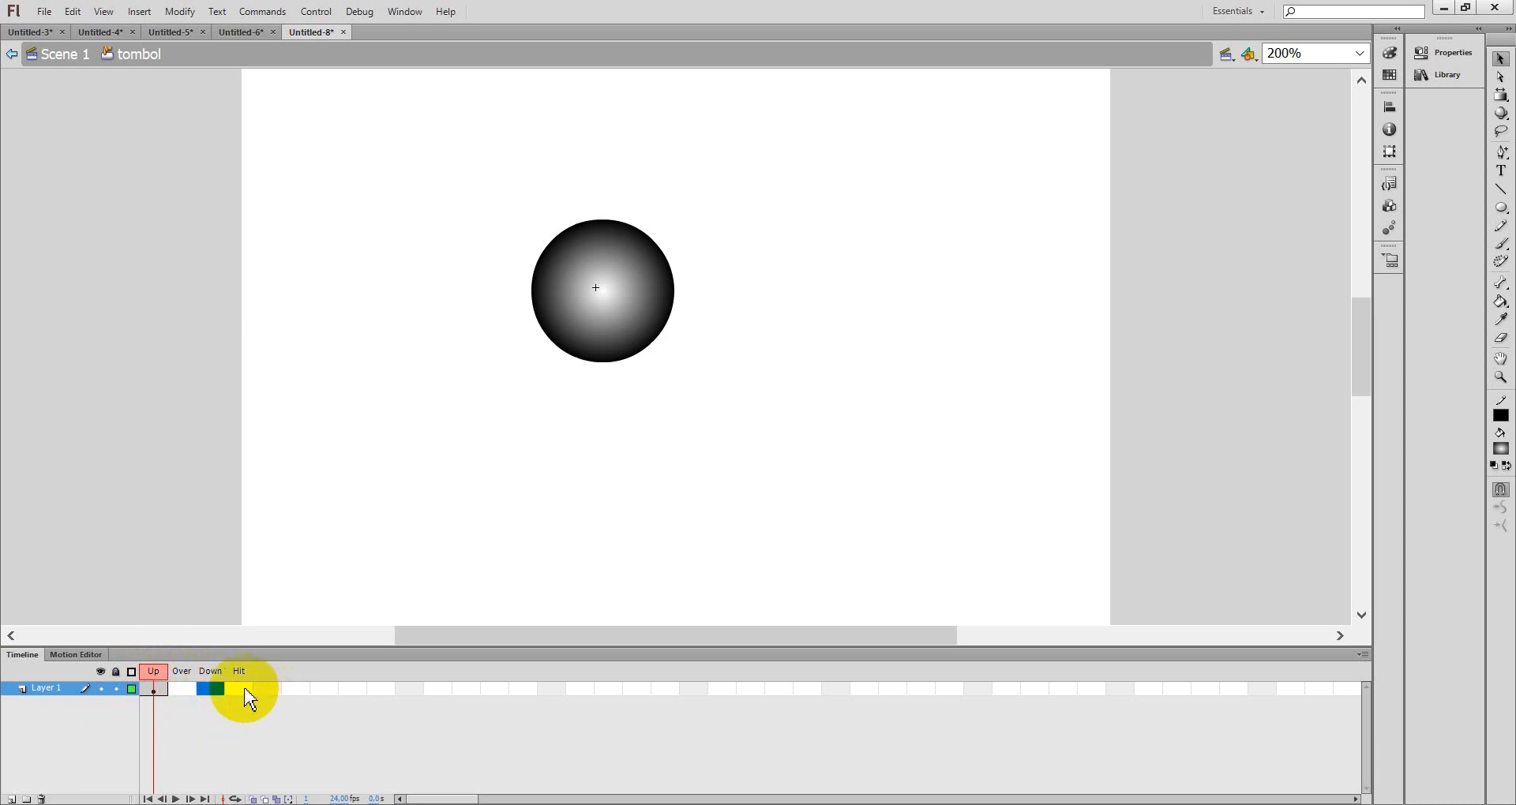
click(244, 692)
click(182, 690)
drag(184, 689, 184, 692)
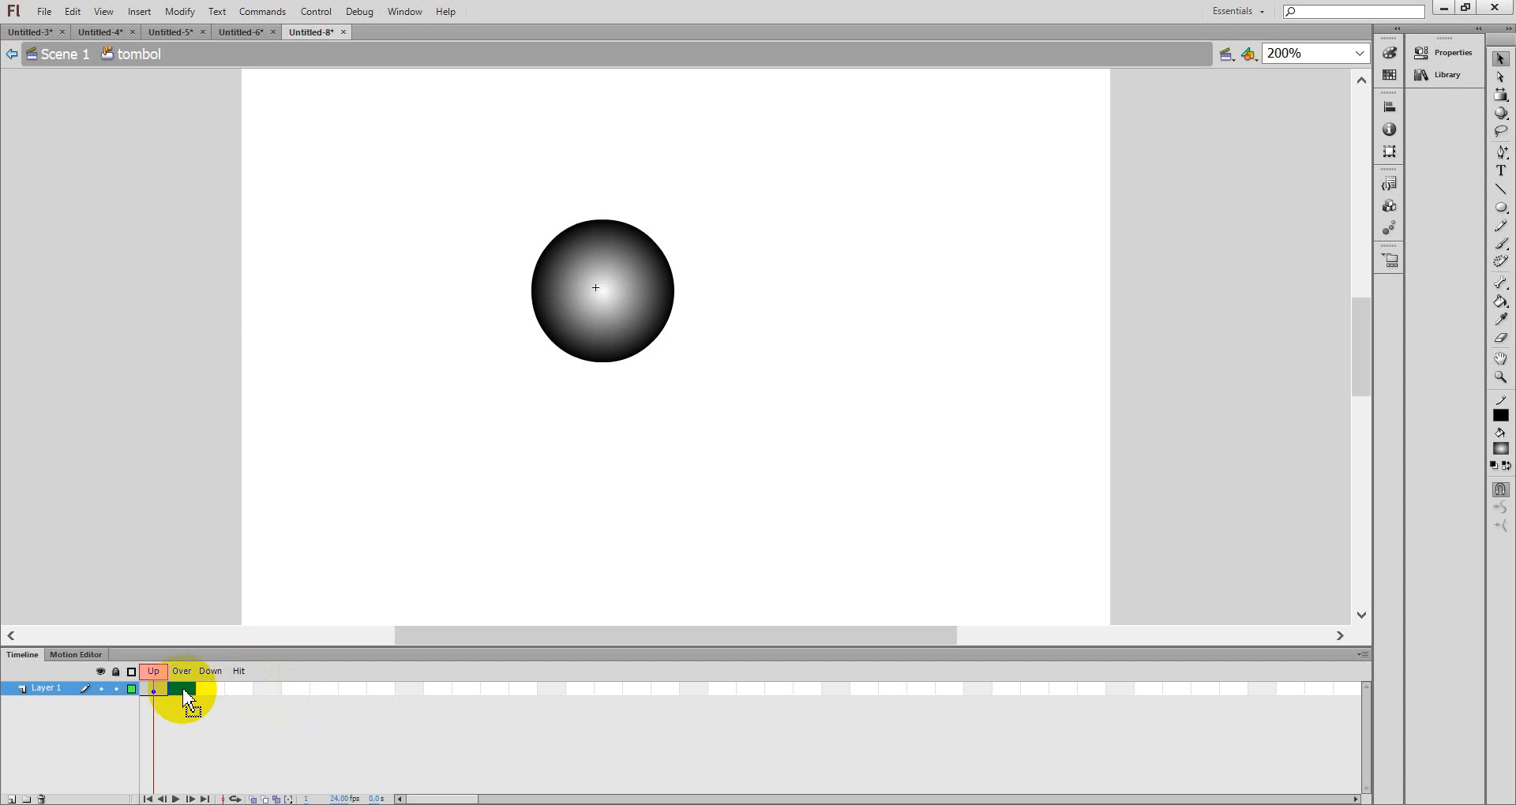
drag(186, 699, 154, 693)
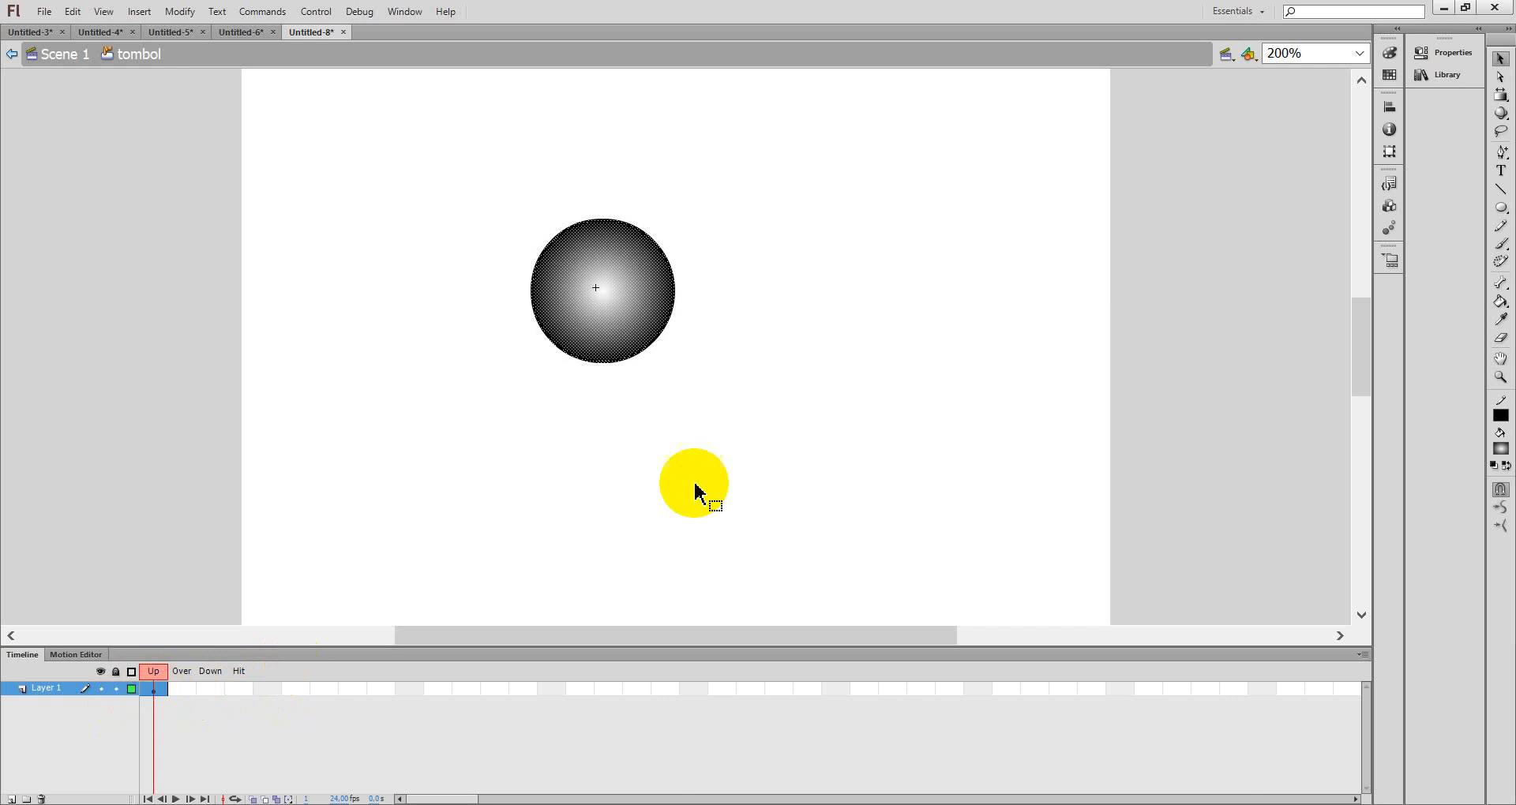
click(1501, 95)
click(1220, 168)
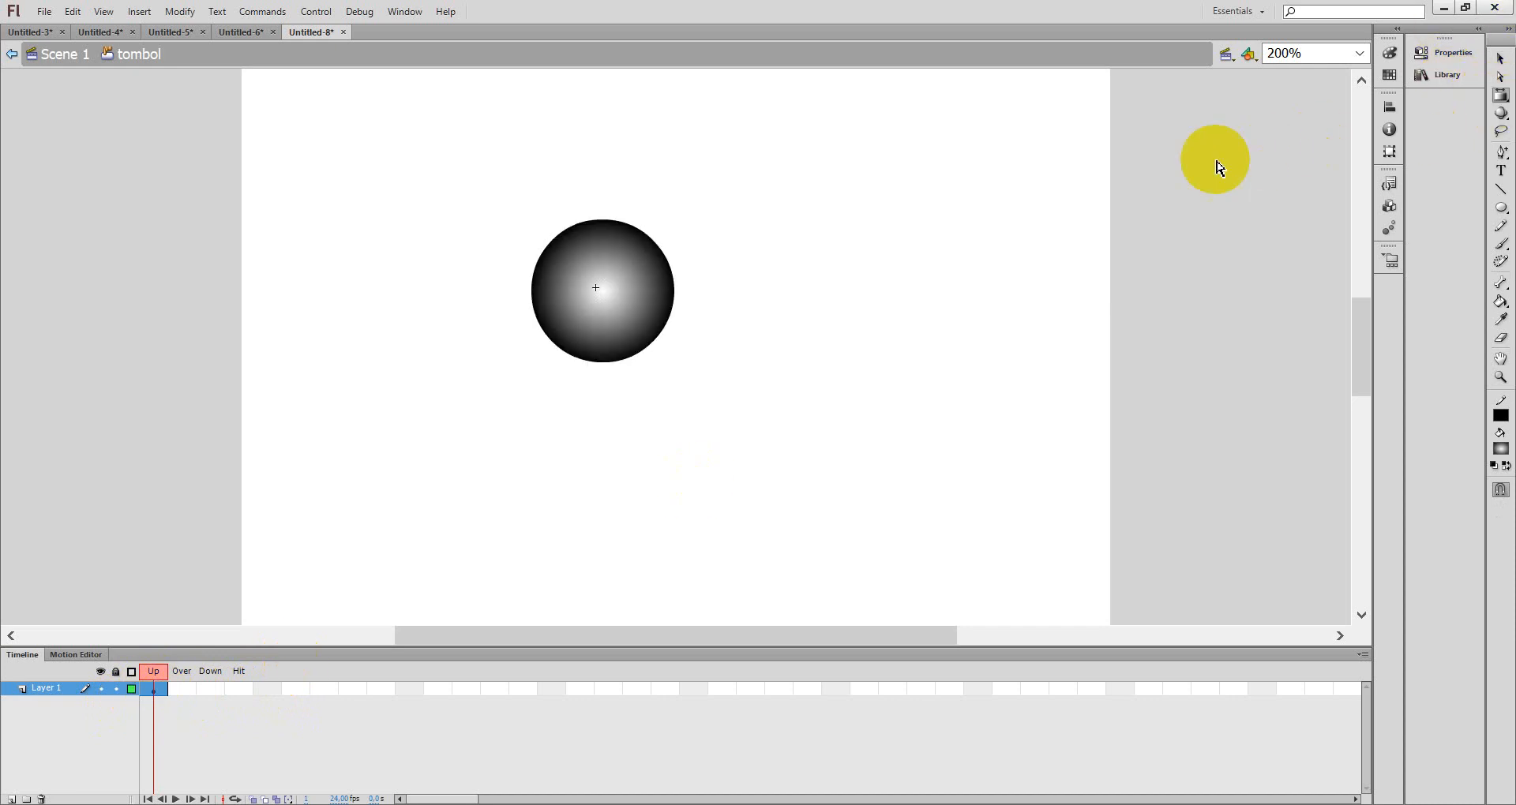
click(579, 273)
drag(604, 288, 568, 252)
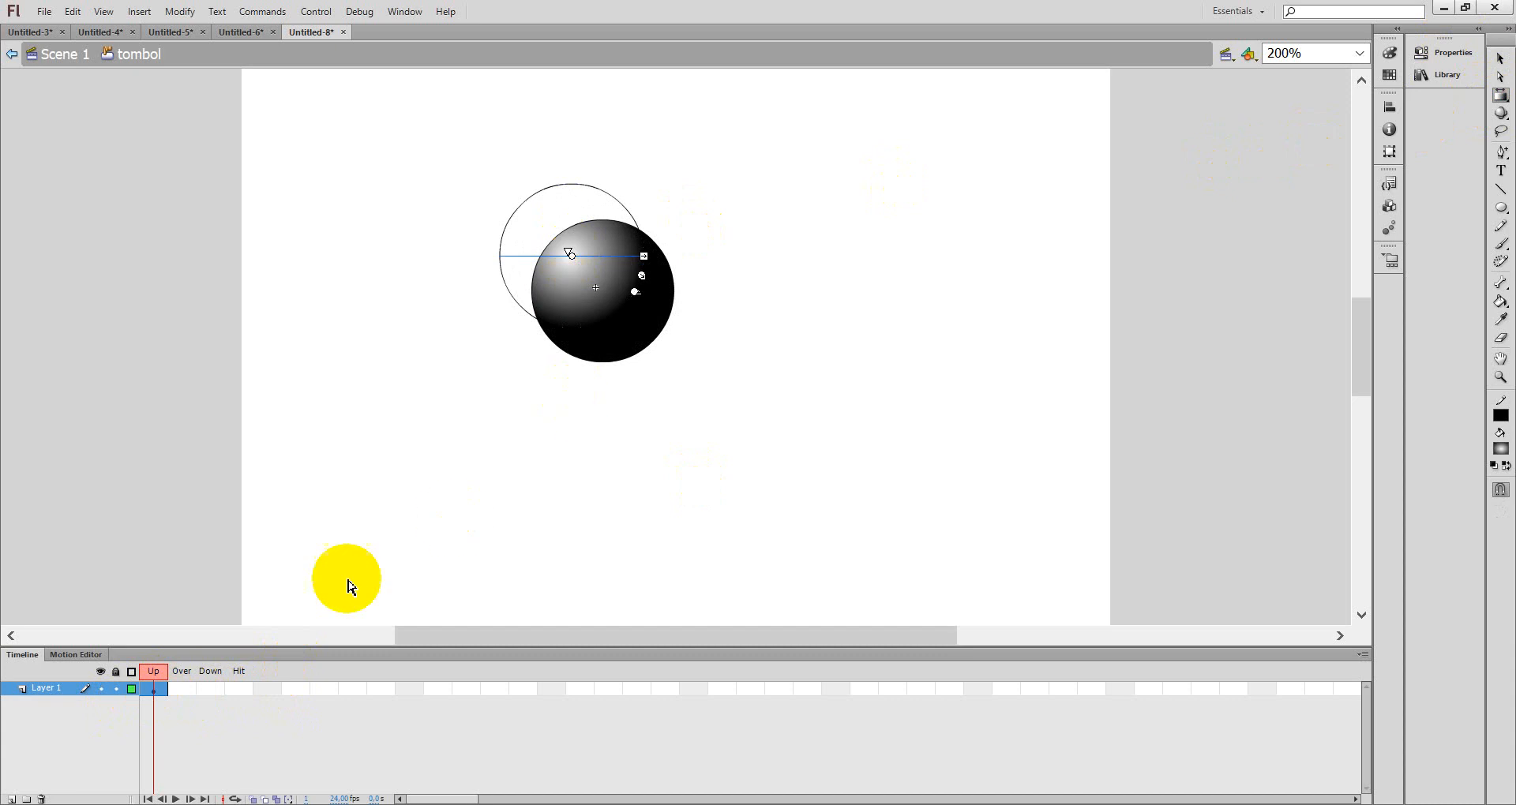
- Insert a keyframe in the Over state and shift the gradient highlight toward the right side of the ball
right_click(178, 685)
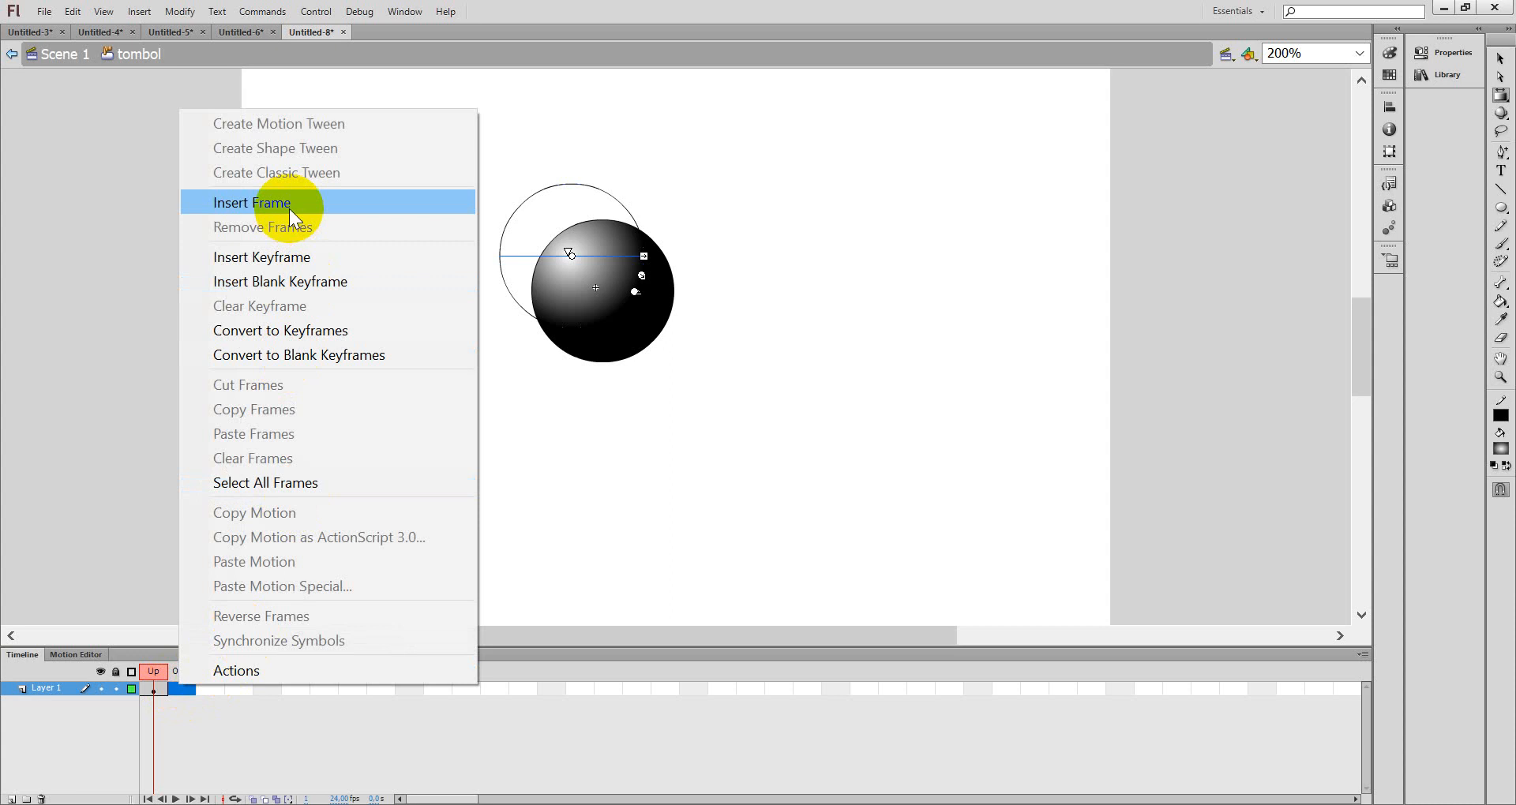
click(292, 258)
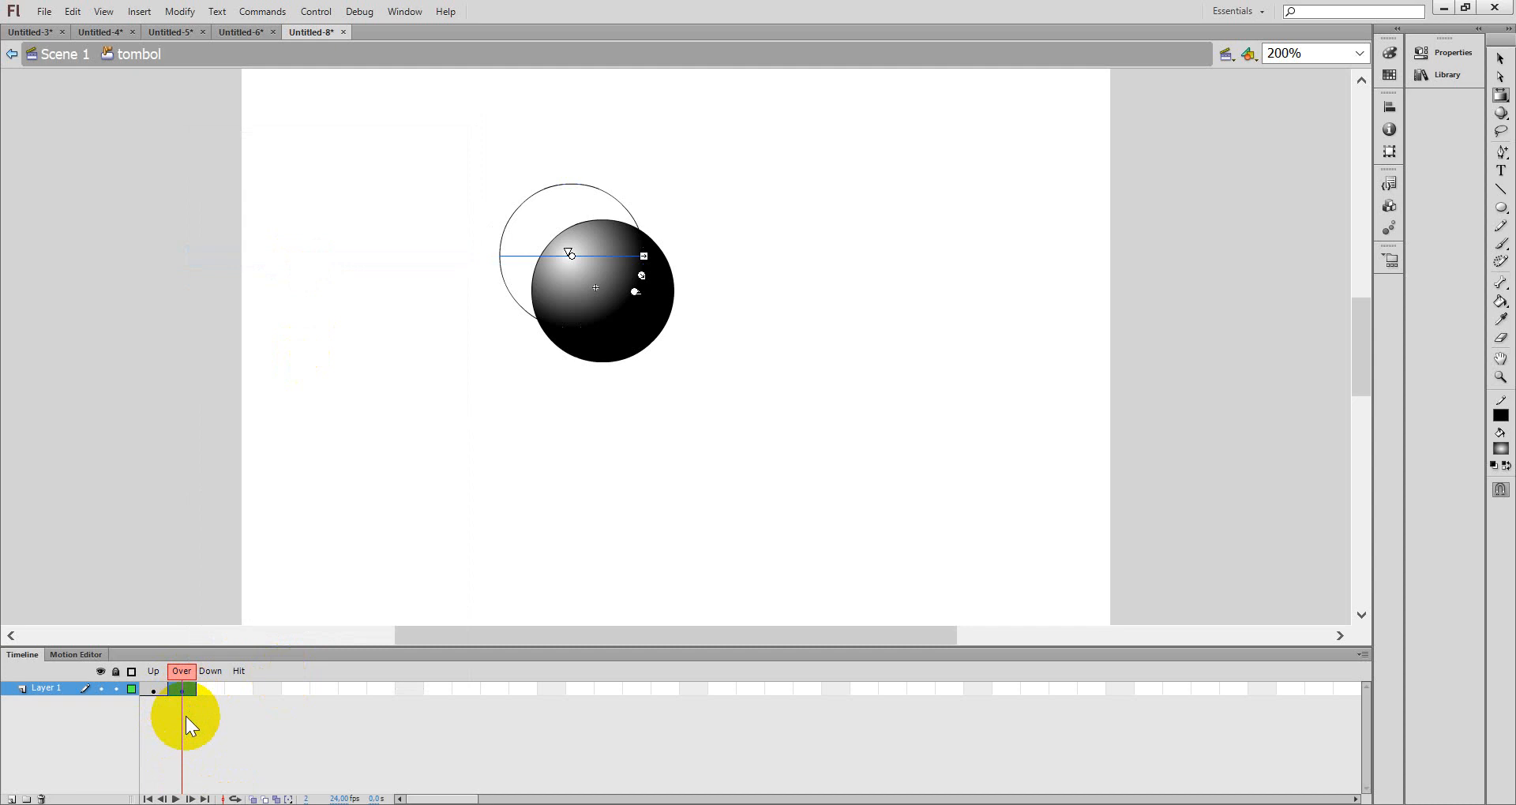
click(571, 256)
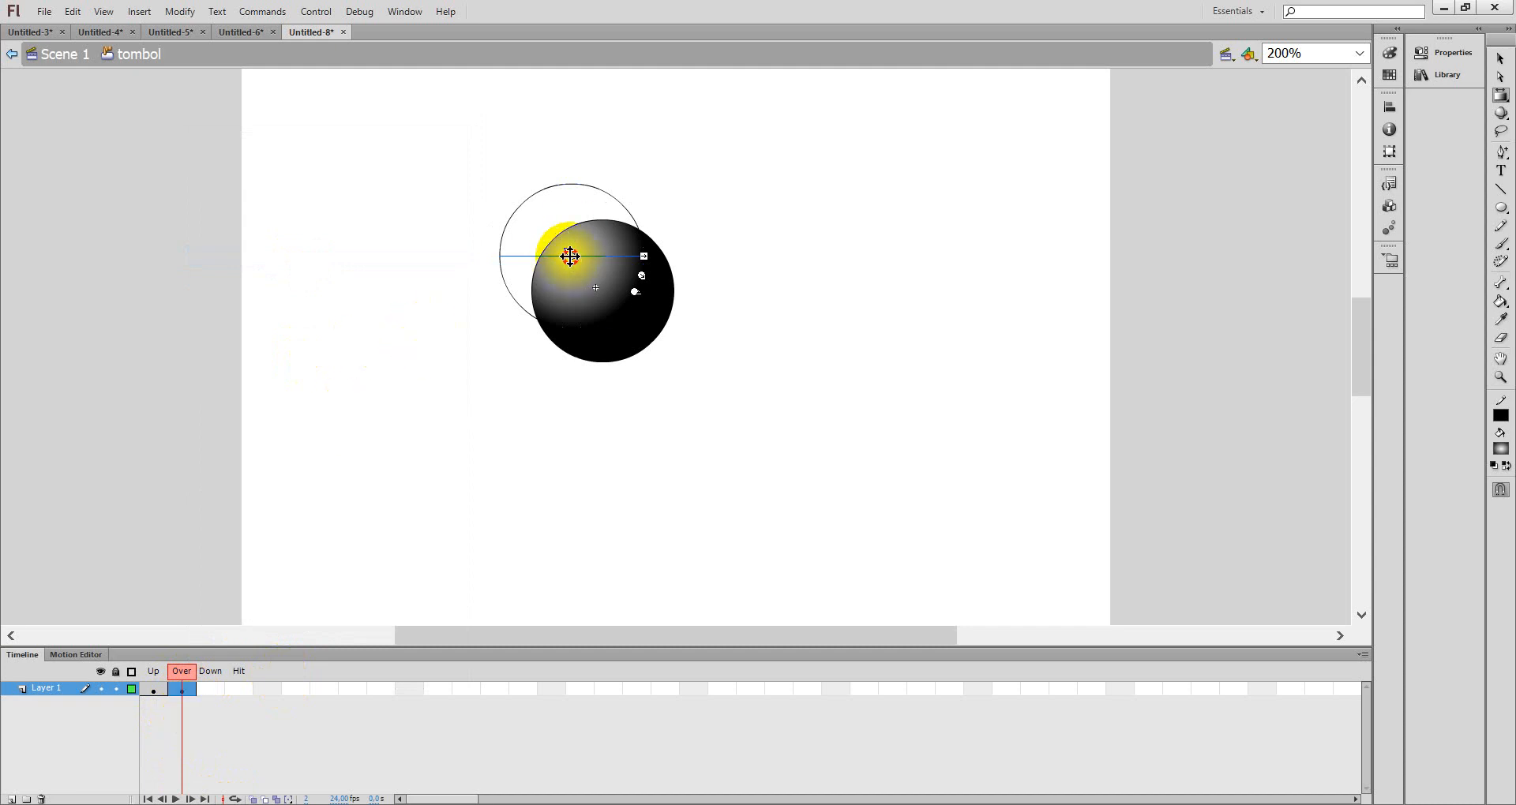
drag(571, 257, 647, 300)
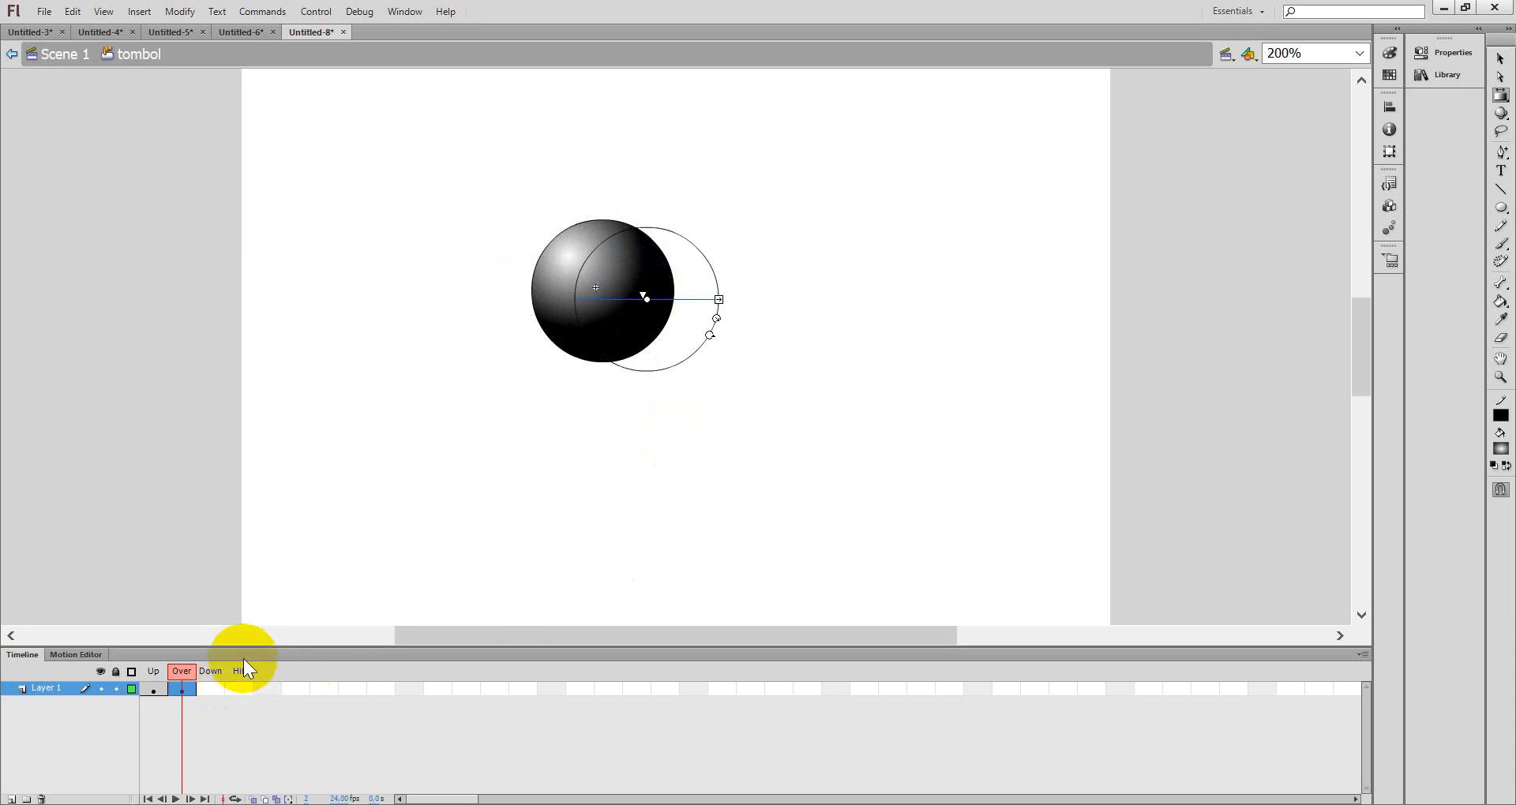
- Insert a keyframe in the Down state and move the gradient highlight toward the bottom of the ball
click(212, 690)
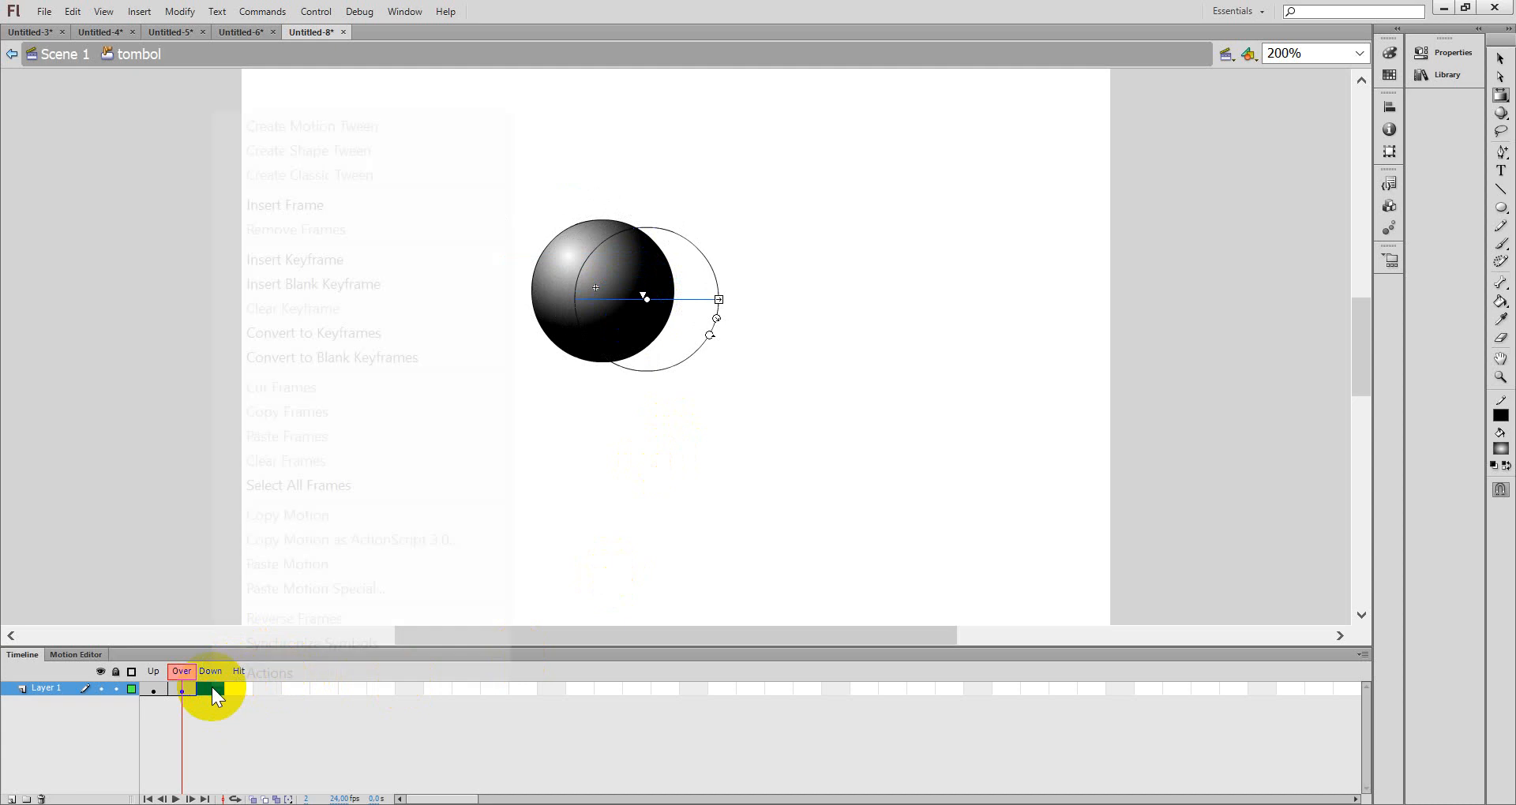
right_click(211, 690)
click(339, 262)
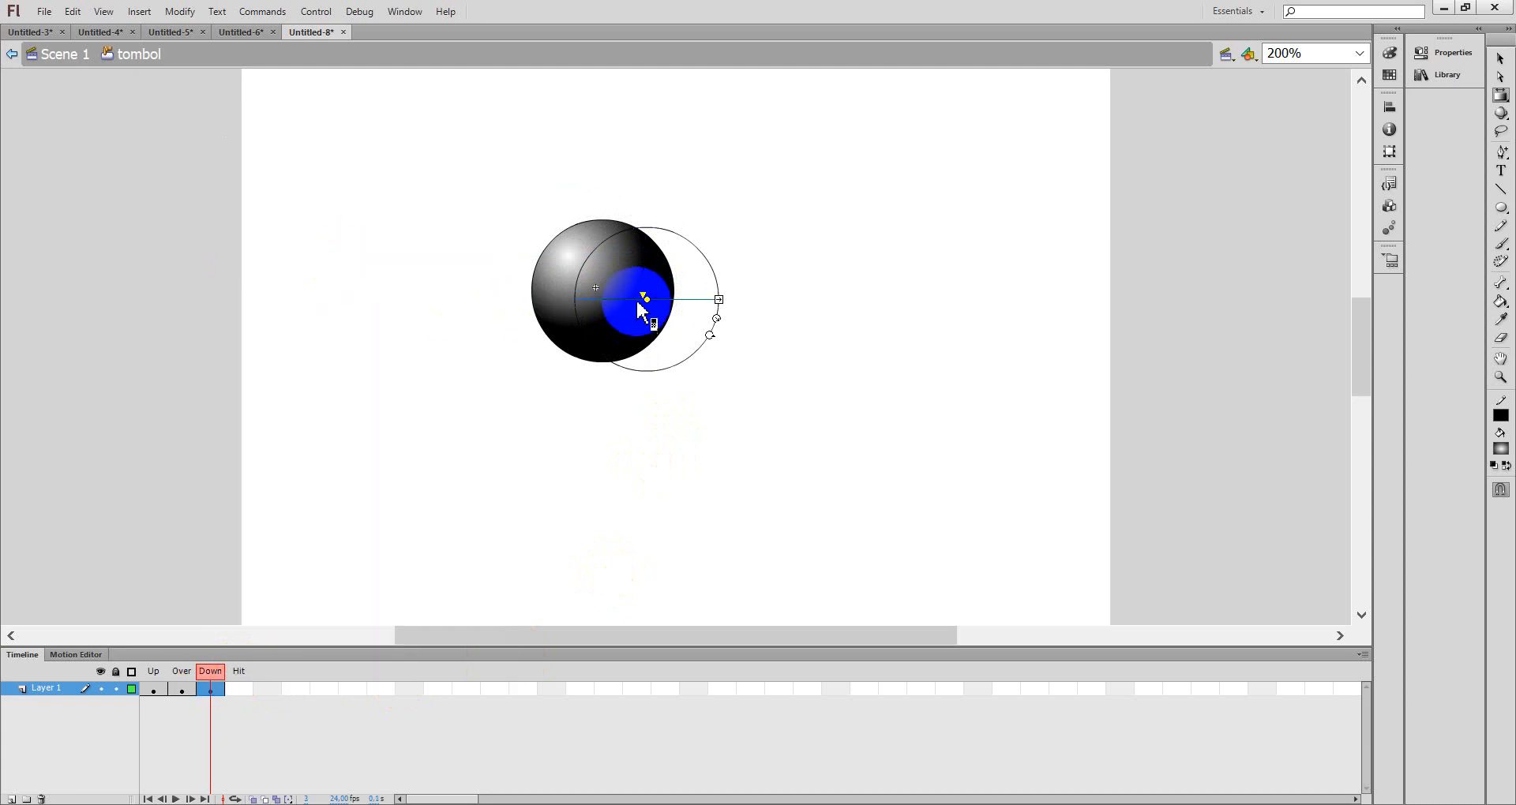
drag(649, 300, 607, 328)
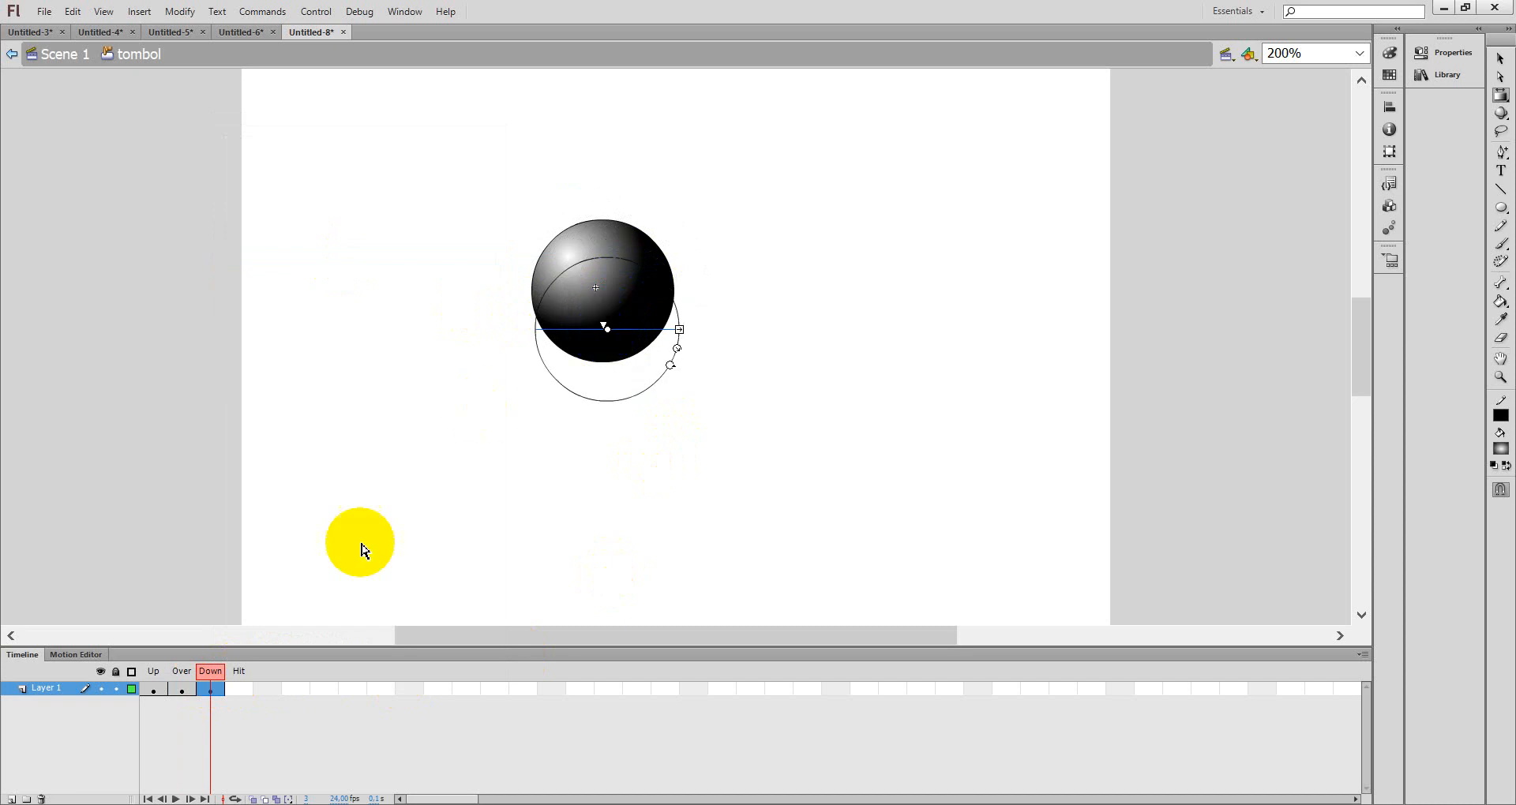
- Insert a keyframe in the Hit state and fill the ball with red using the Paint Bucket
right_click(247, 695)
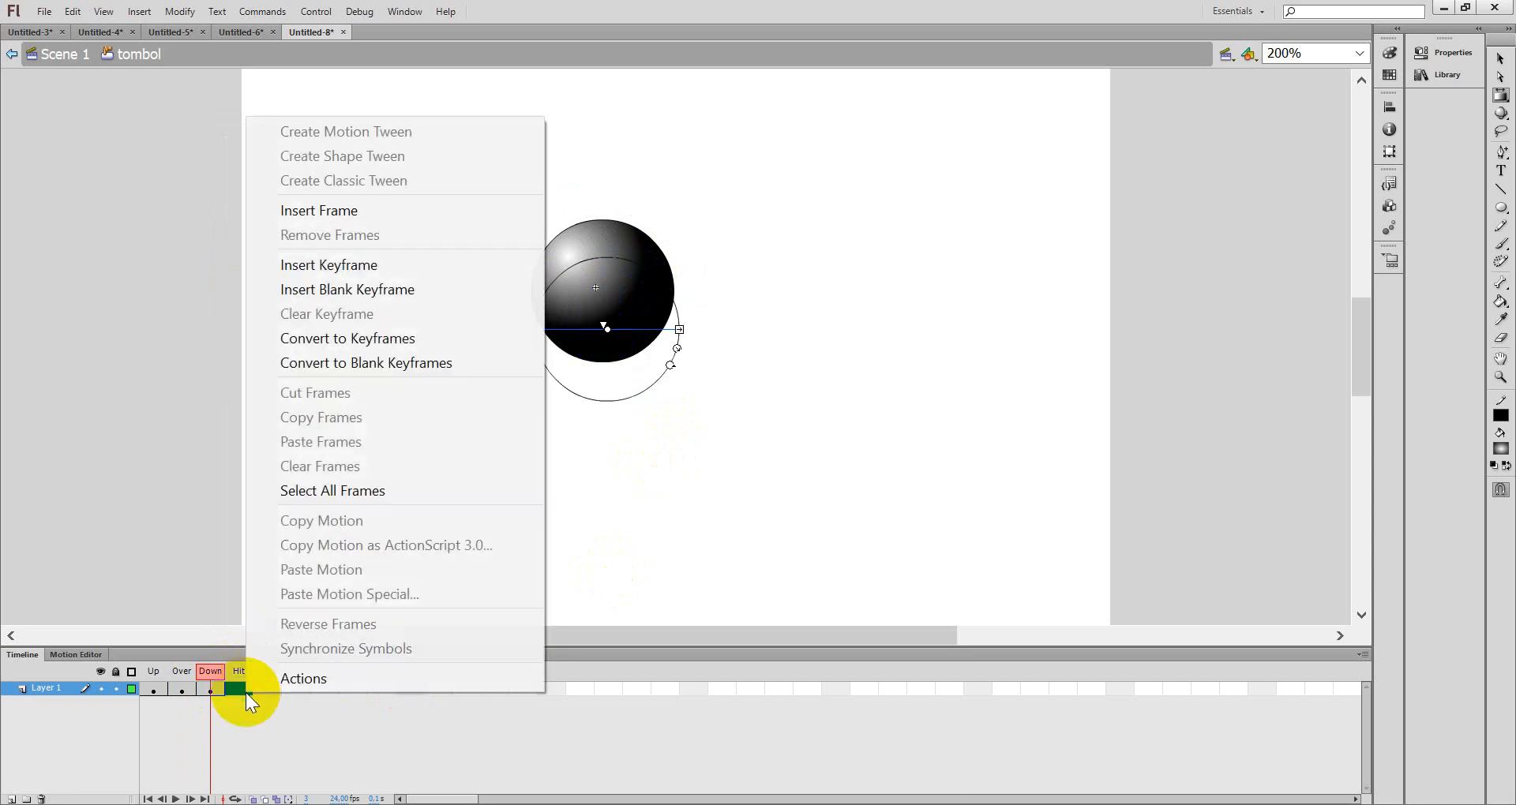
click(364, 267)
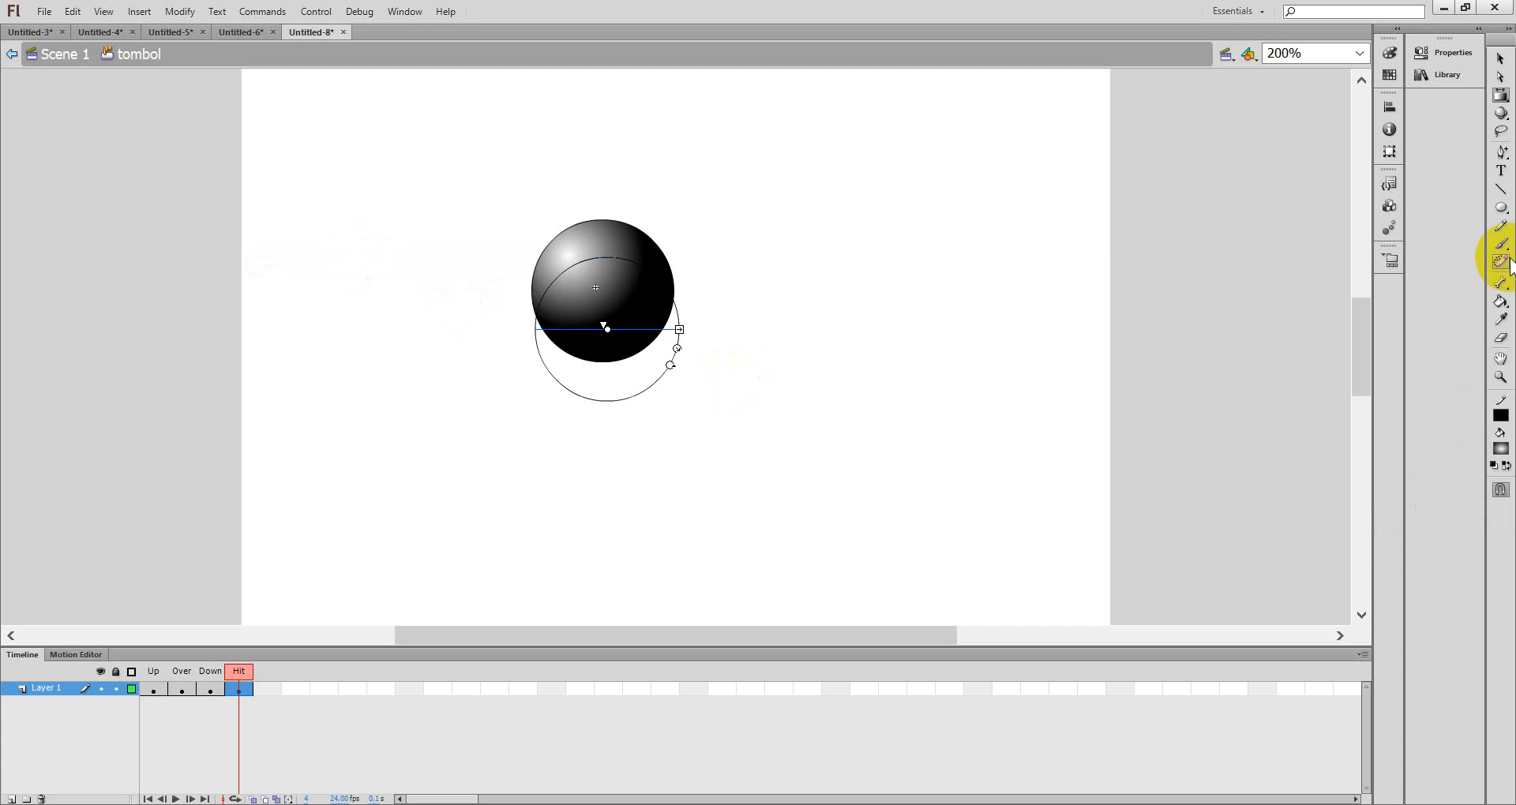
click(1501, 301)
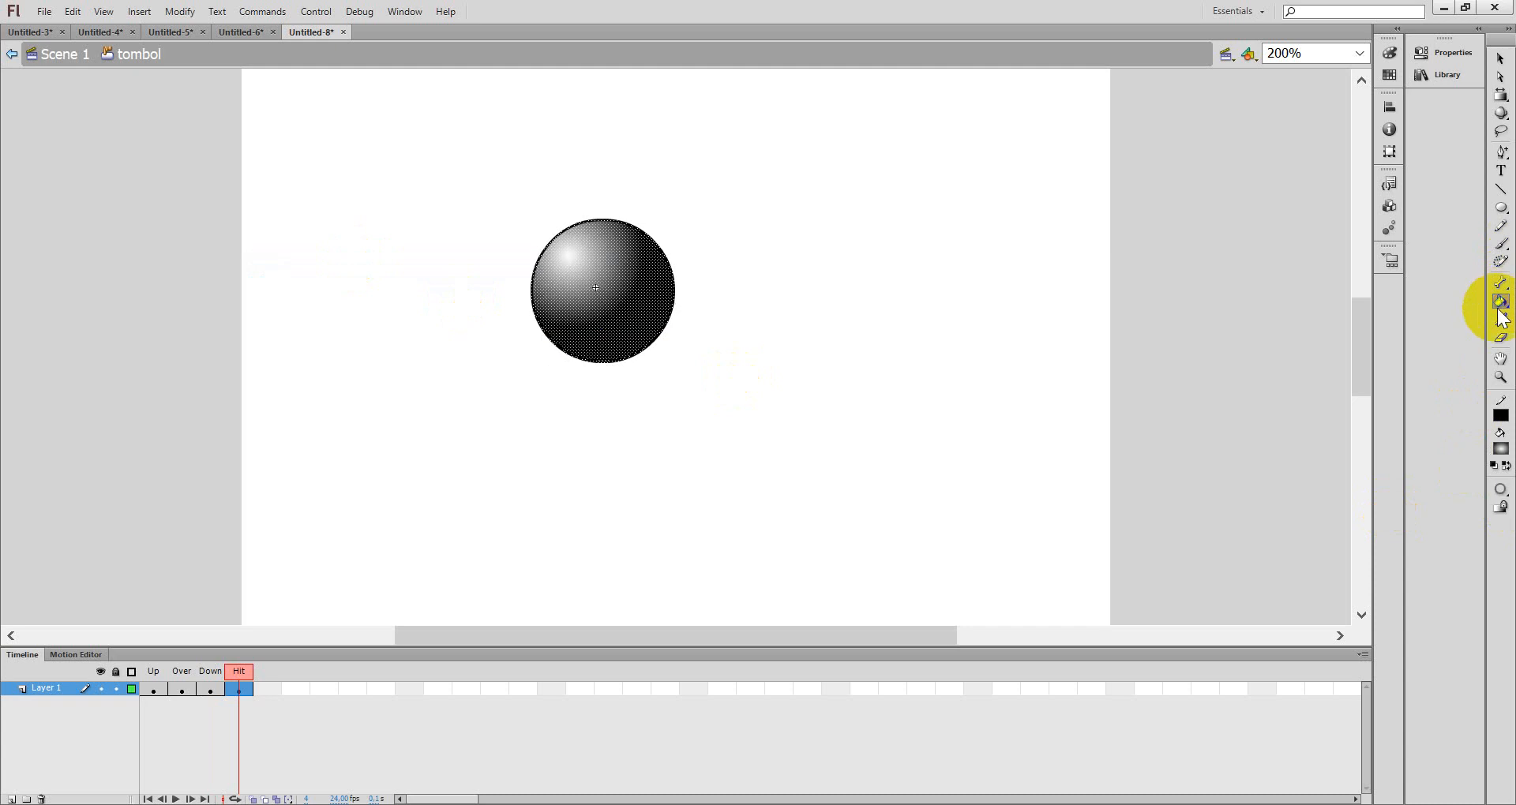
click(1497, 462)
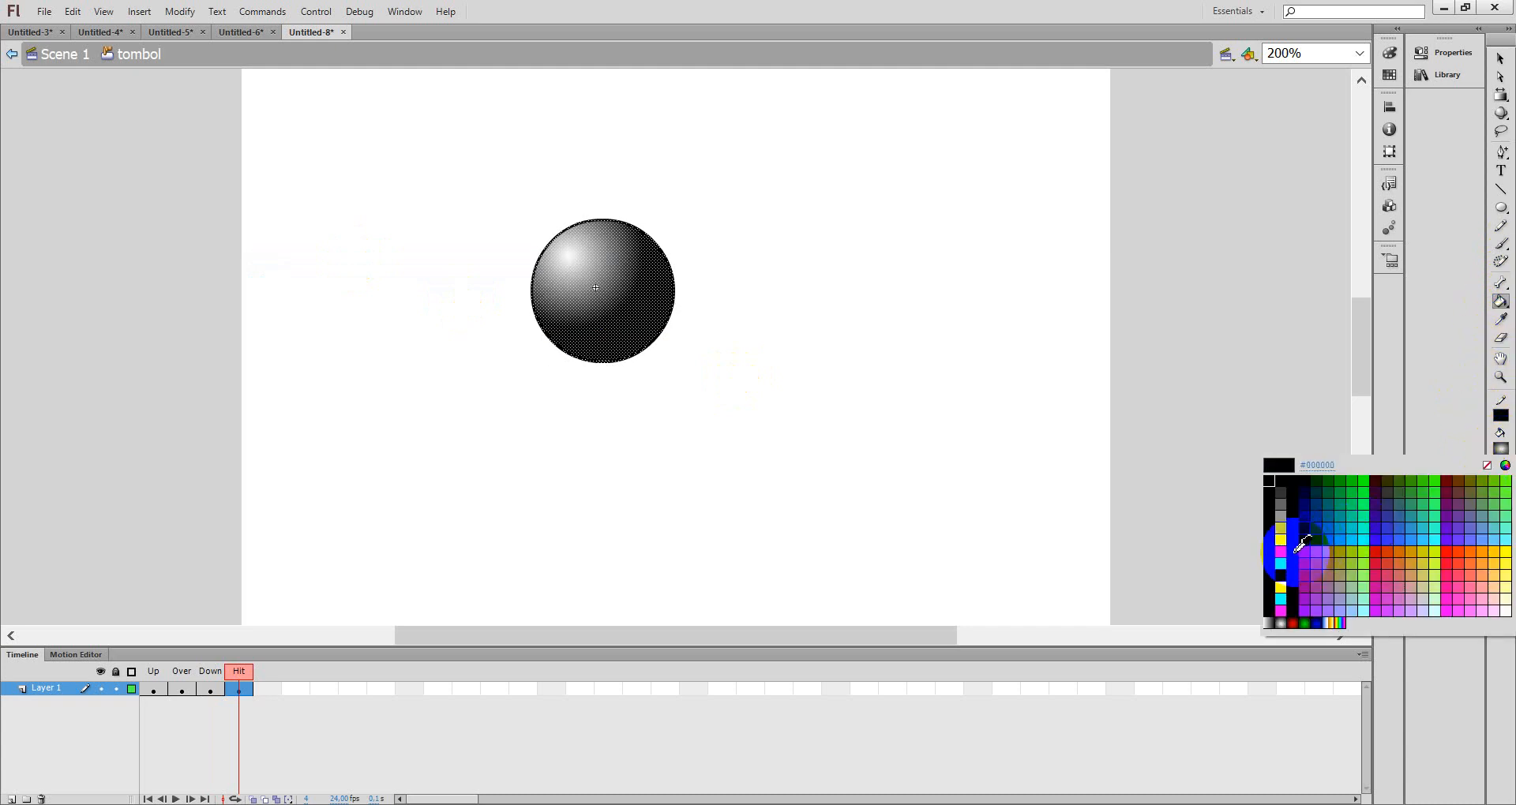
click(1295, 624)
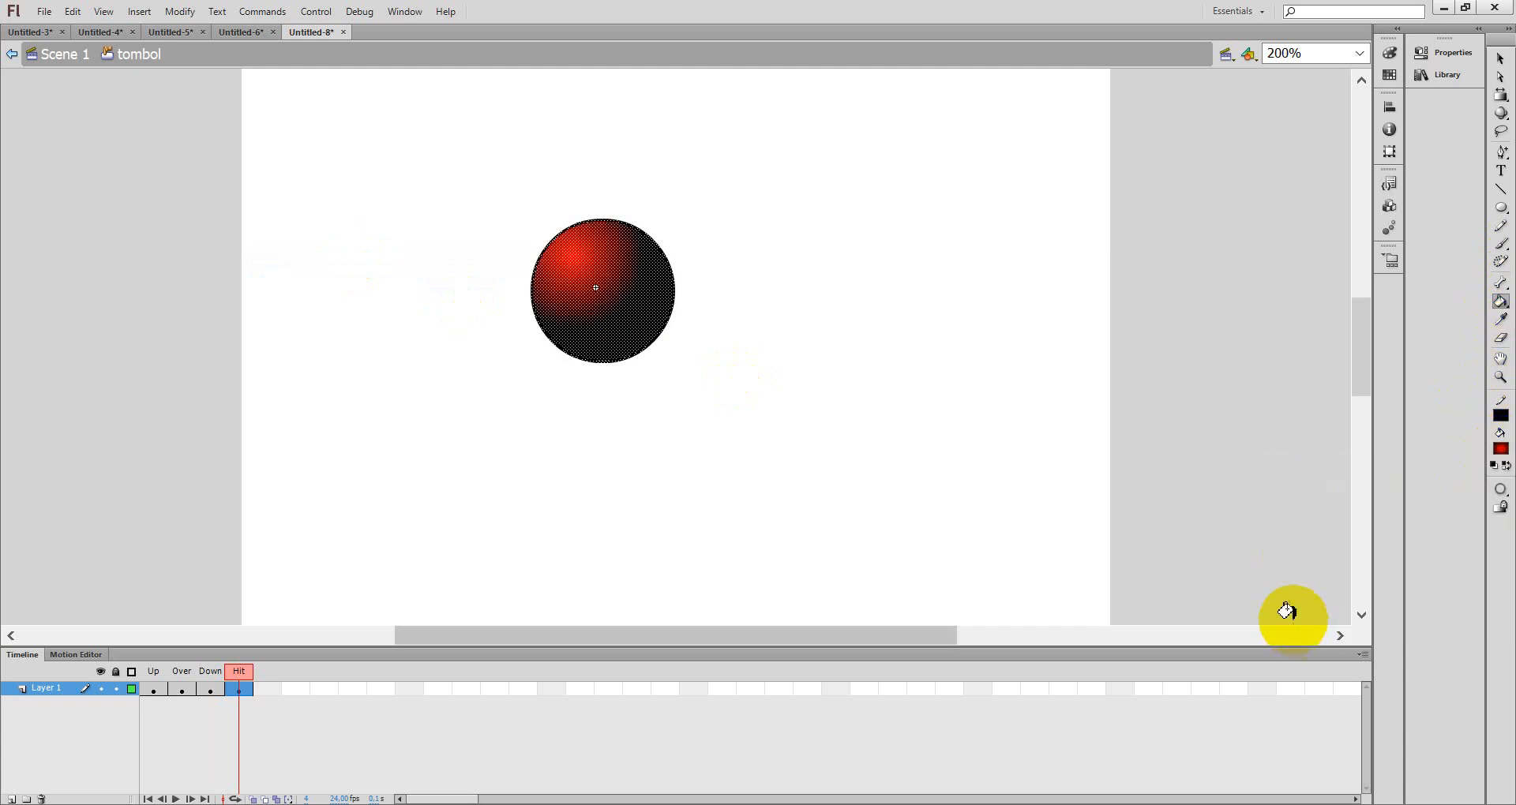
- Step through the Up, Over, Down and Hit frames to compare the button states
click(155, 690)
click(182, 694)
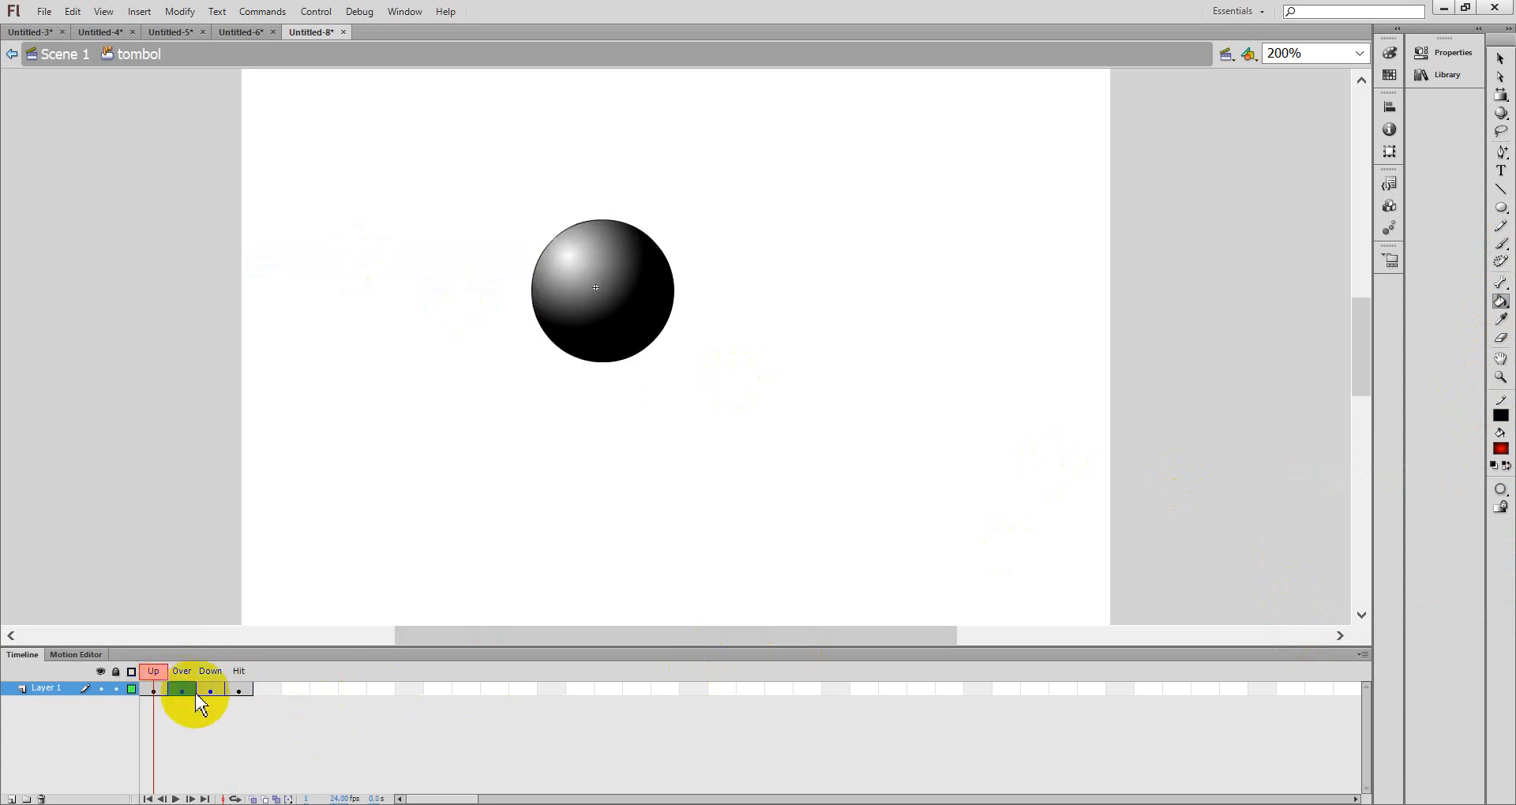
click(211, 694)
click(239, 694)
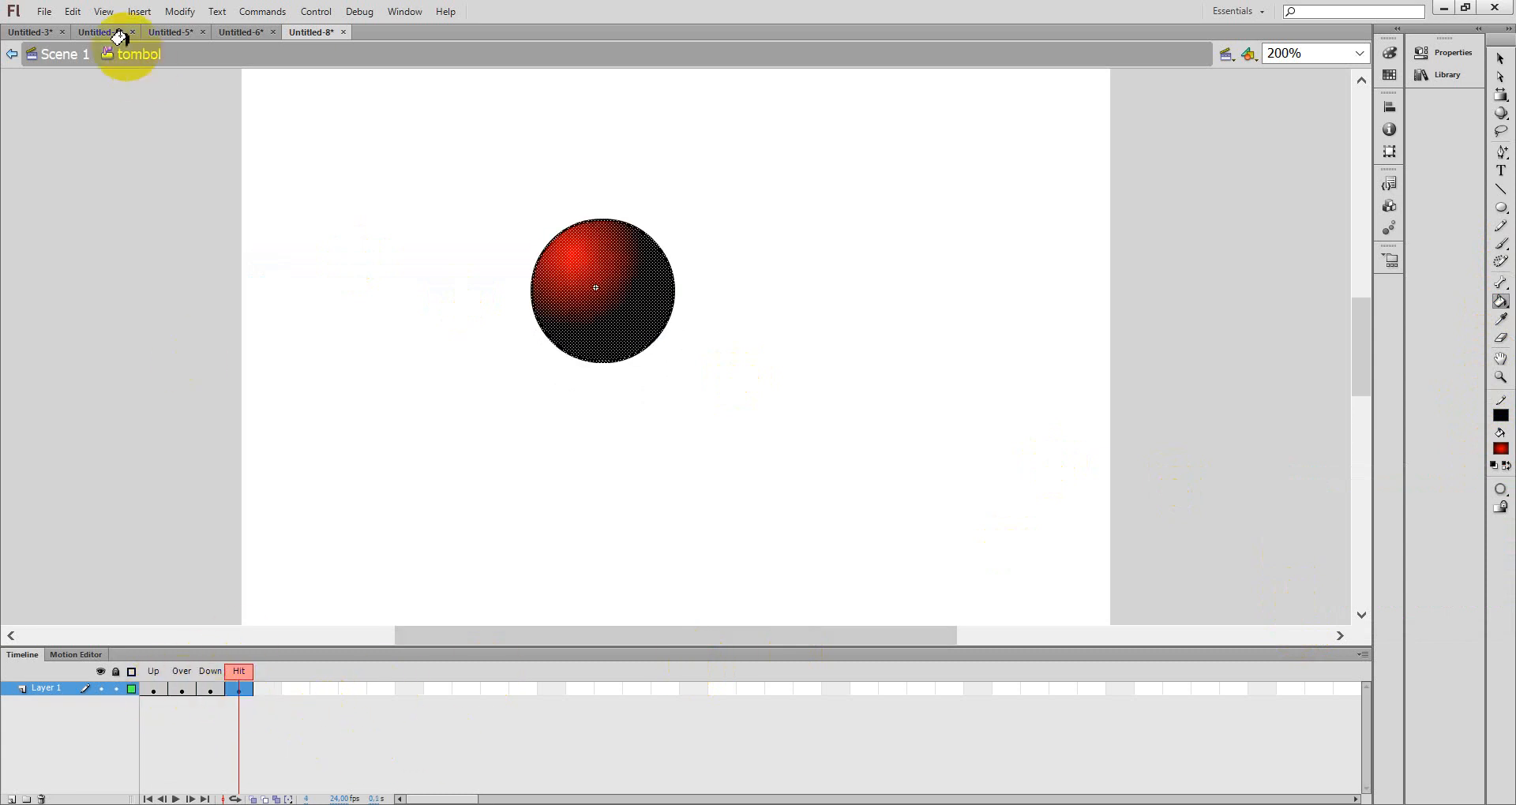
- Return to Scene 1 and place a tombol instance from the Library to the right of the ball
click(66, 55)
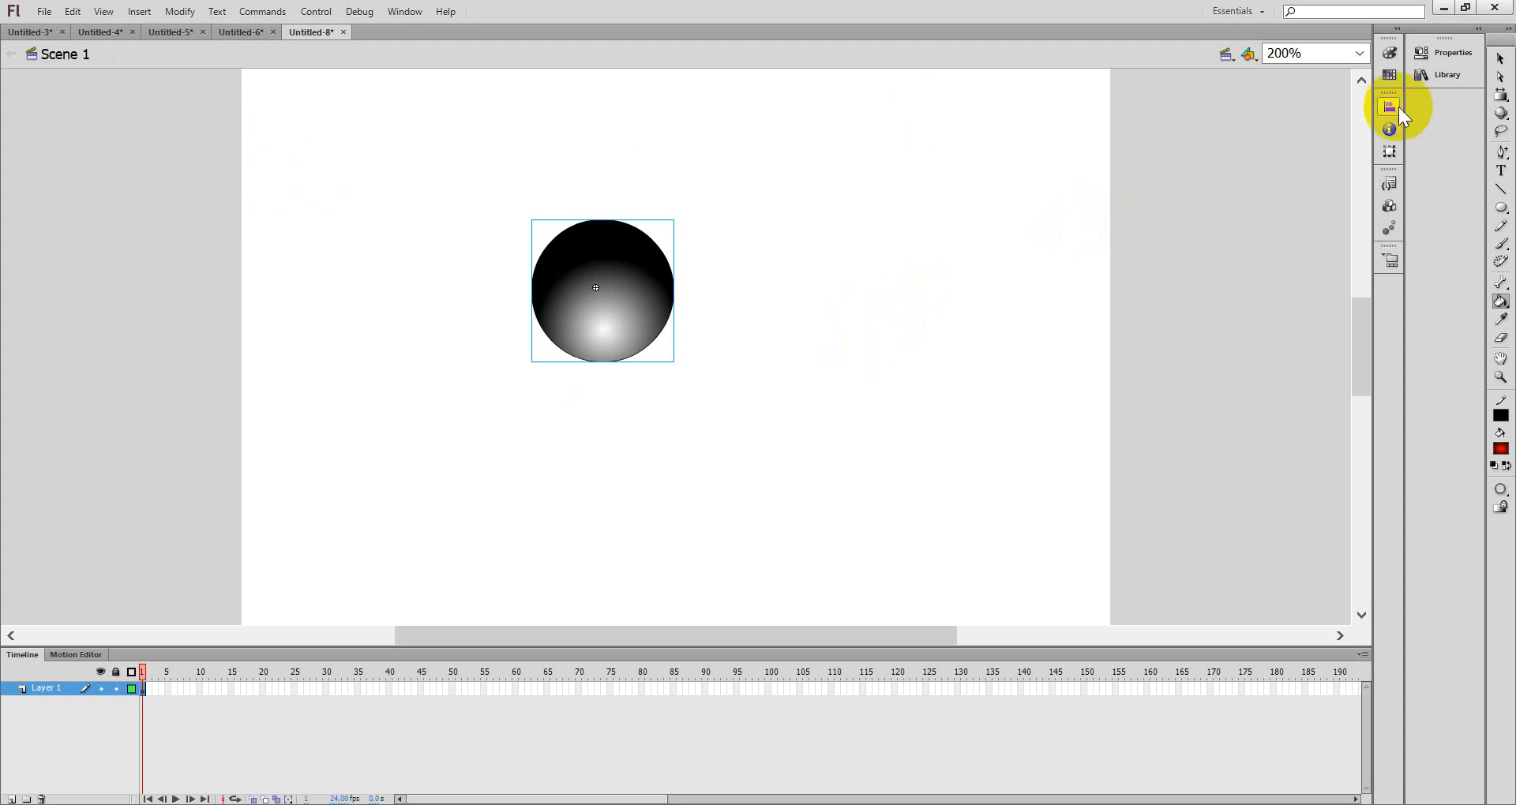
click(1501, 59)
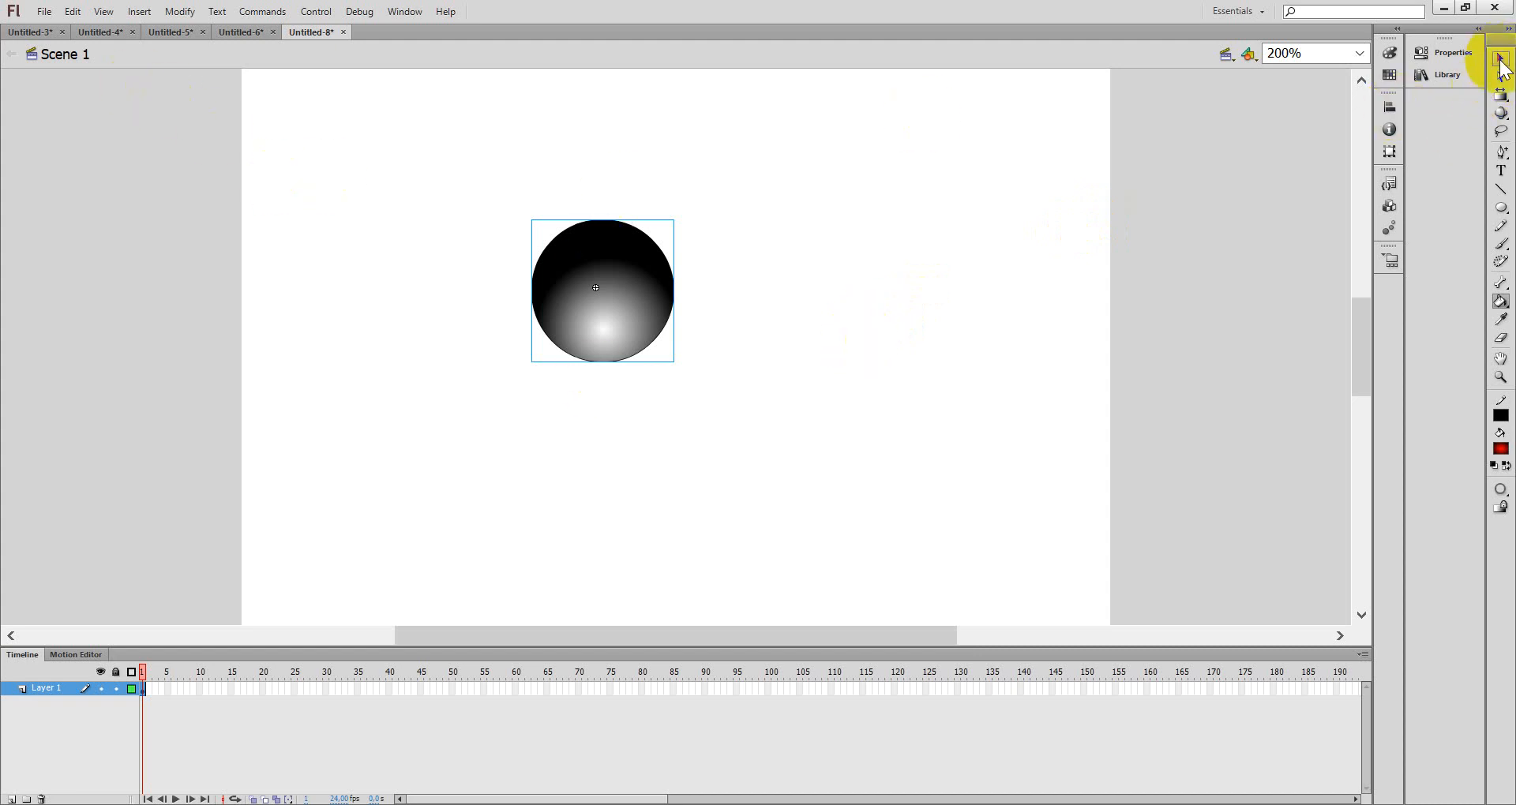
click(1447, 74)
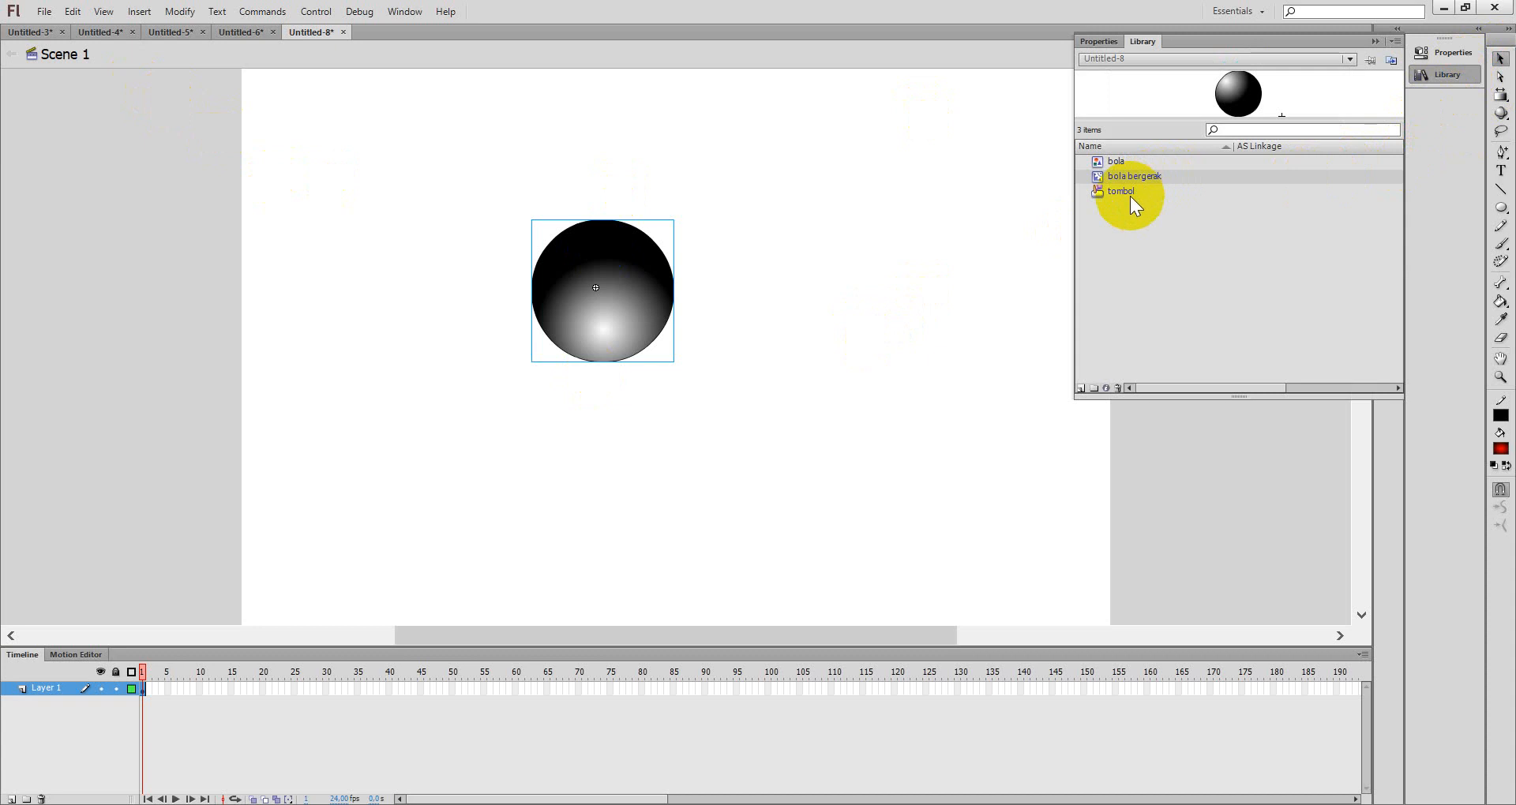
drag(1142, 178, 782, 298)
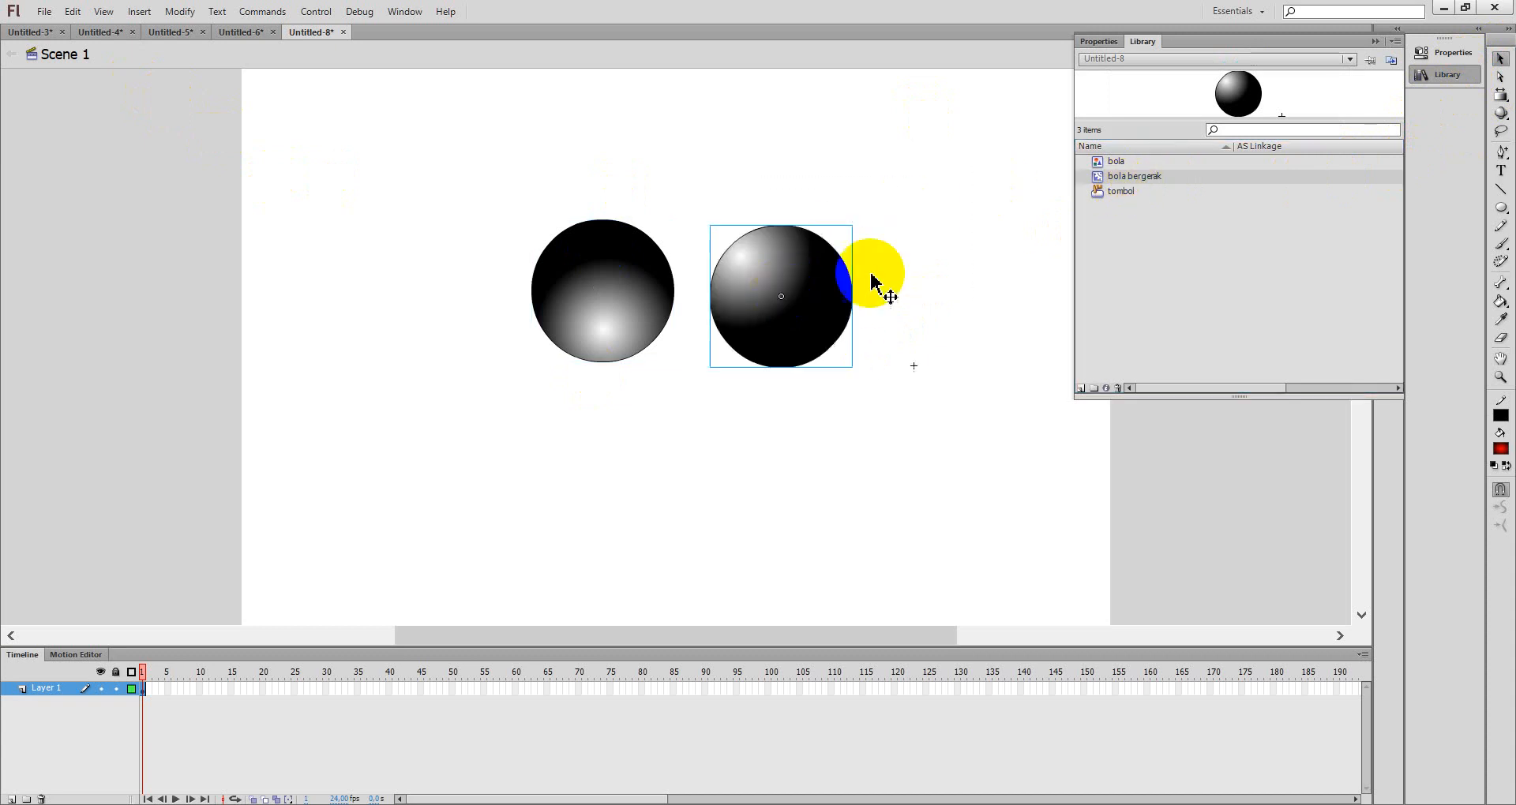
click(1374, 42)
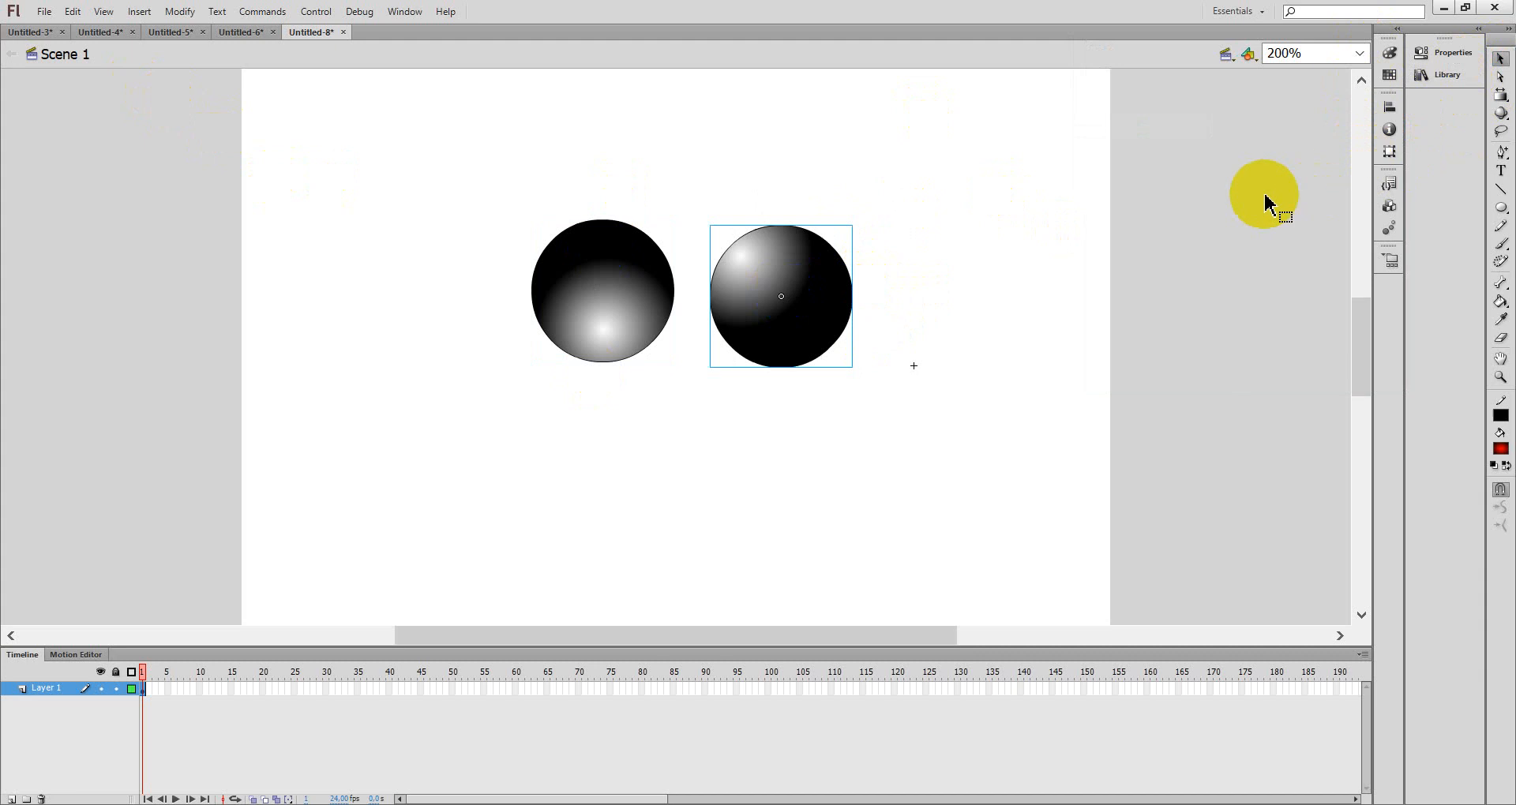
- Test the movie and try the button in the player window
key(ctrl+Return)
click(893, 229)
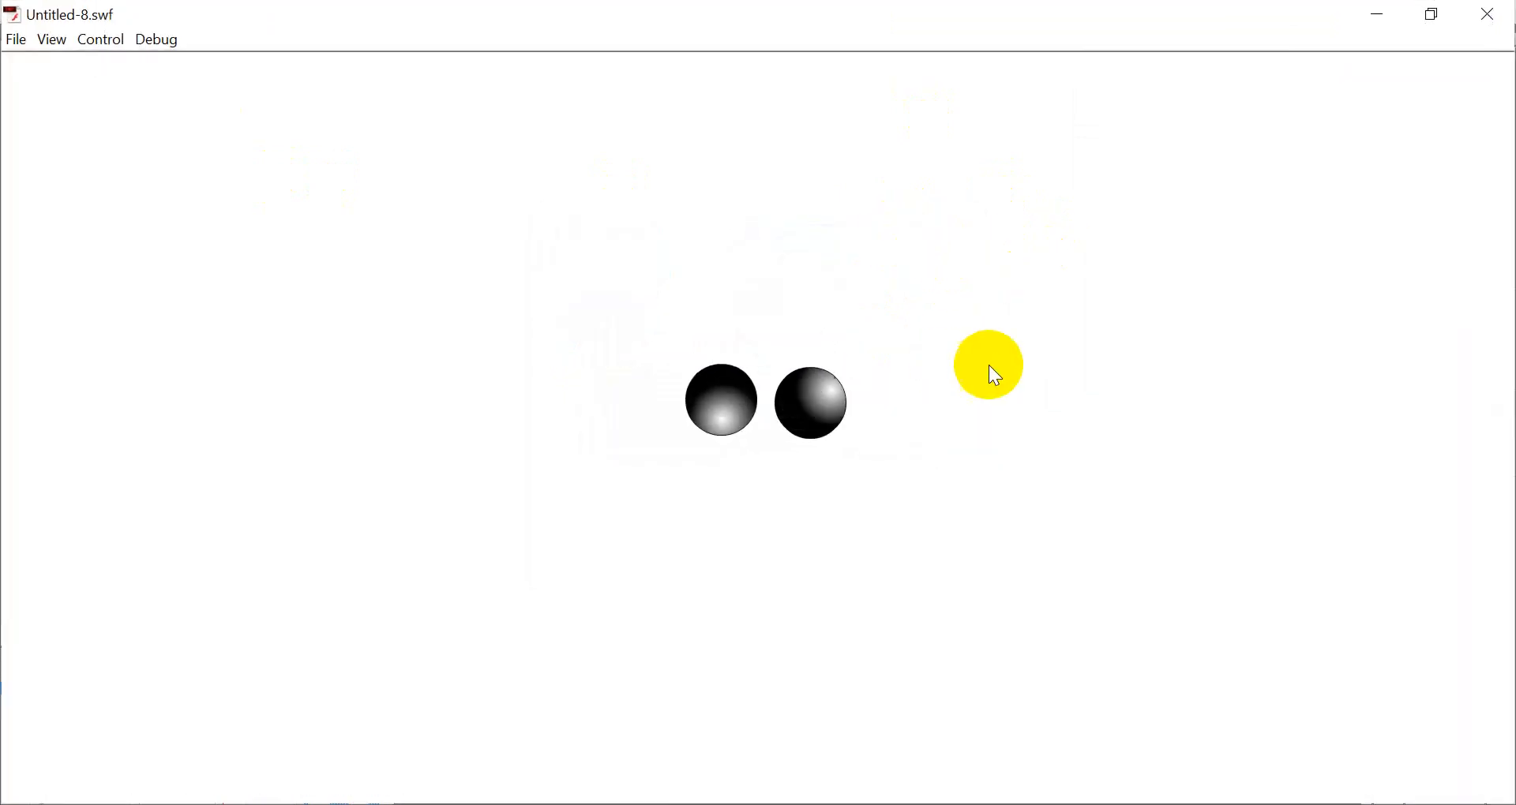